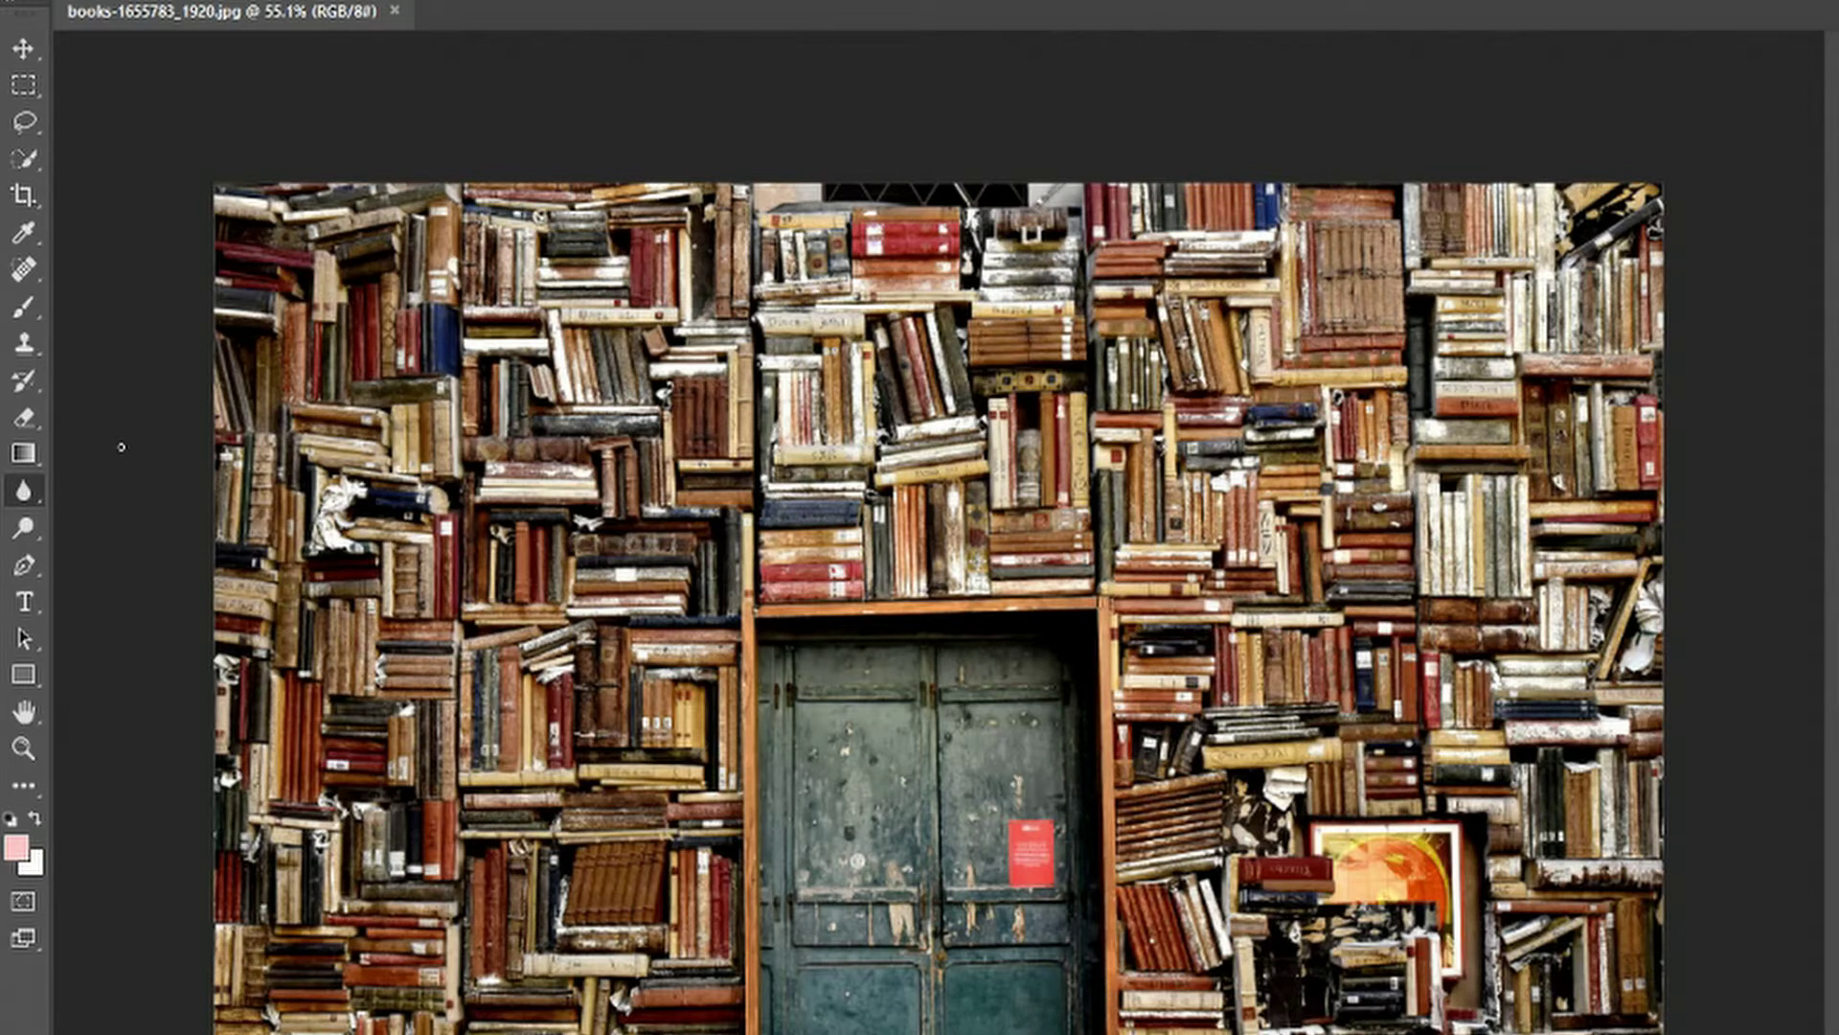
Browse the Marquee, Quick Selection, Crop, Eyedropper and Healing tool groups, picking the Spot Healing Brush
left_click(40, 85)
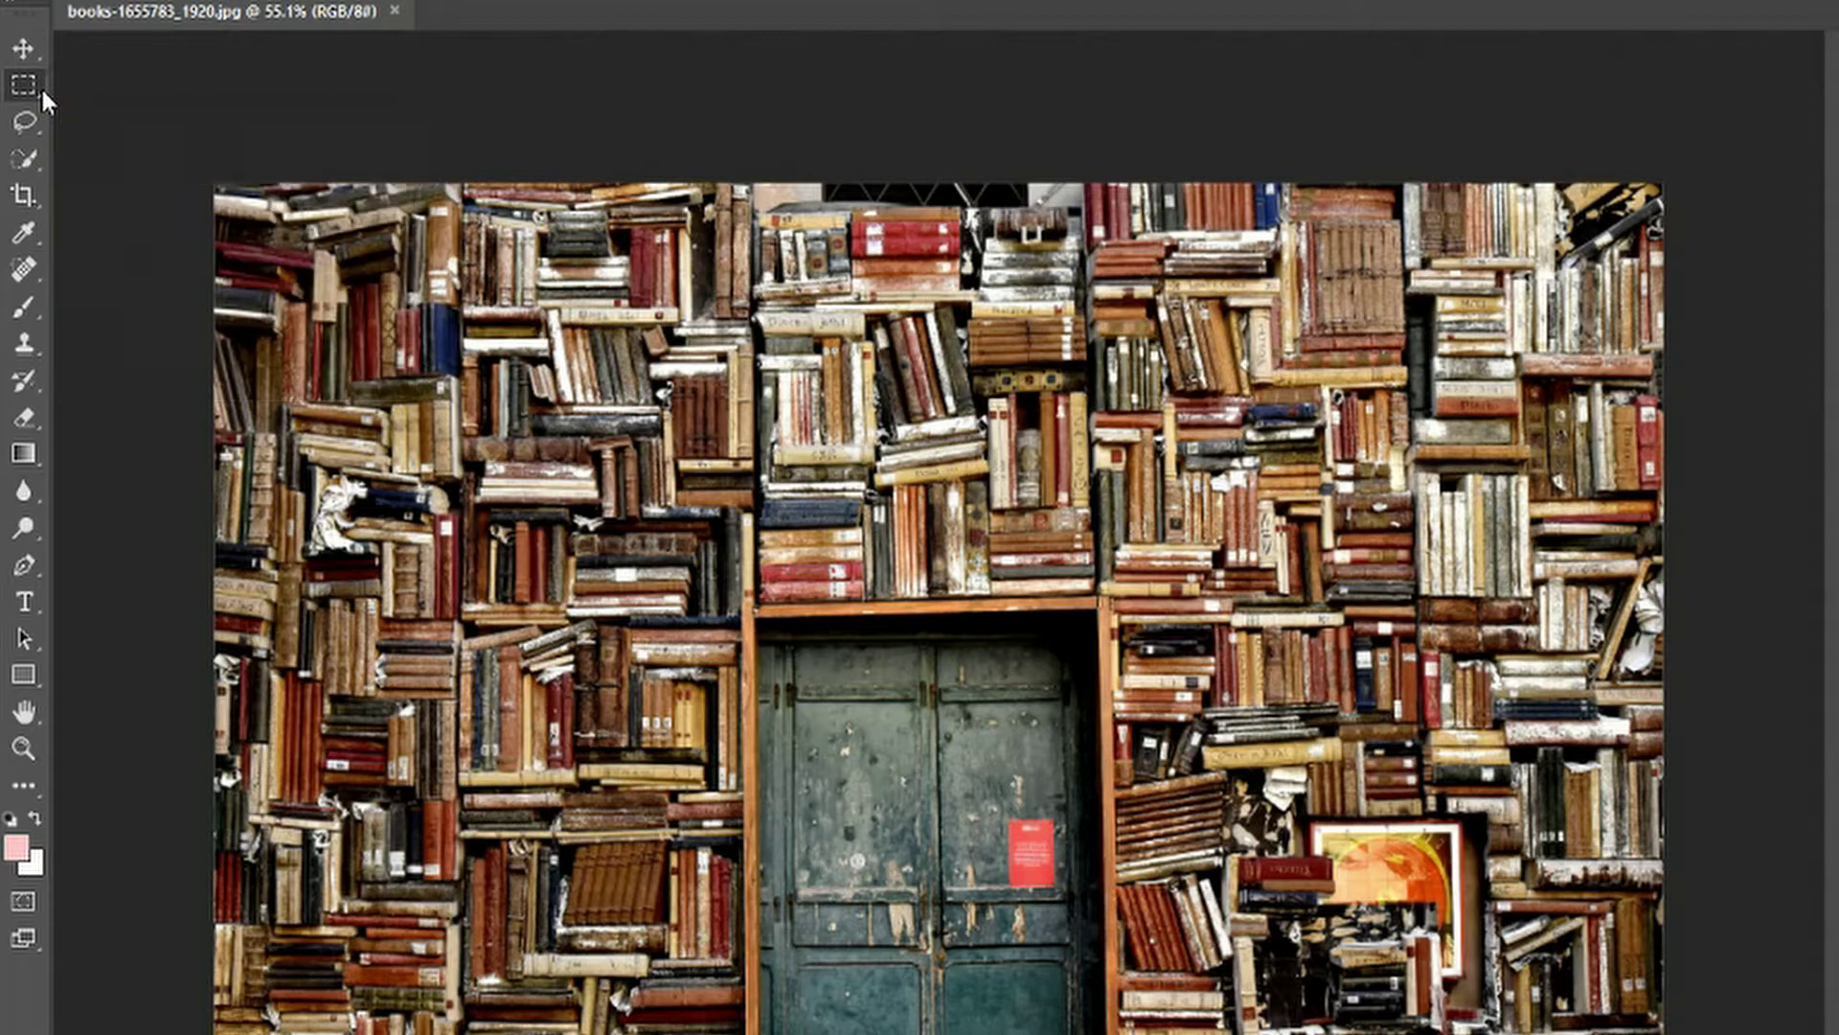
right_click(40, 84)
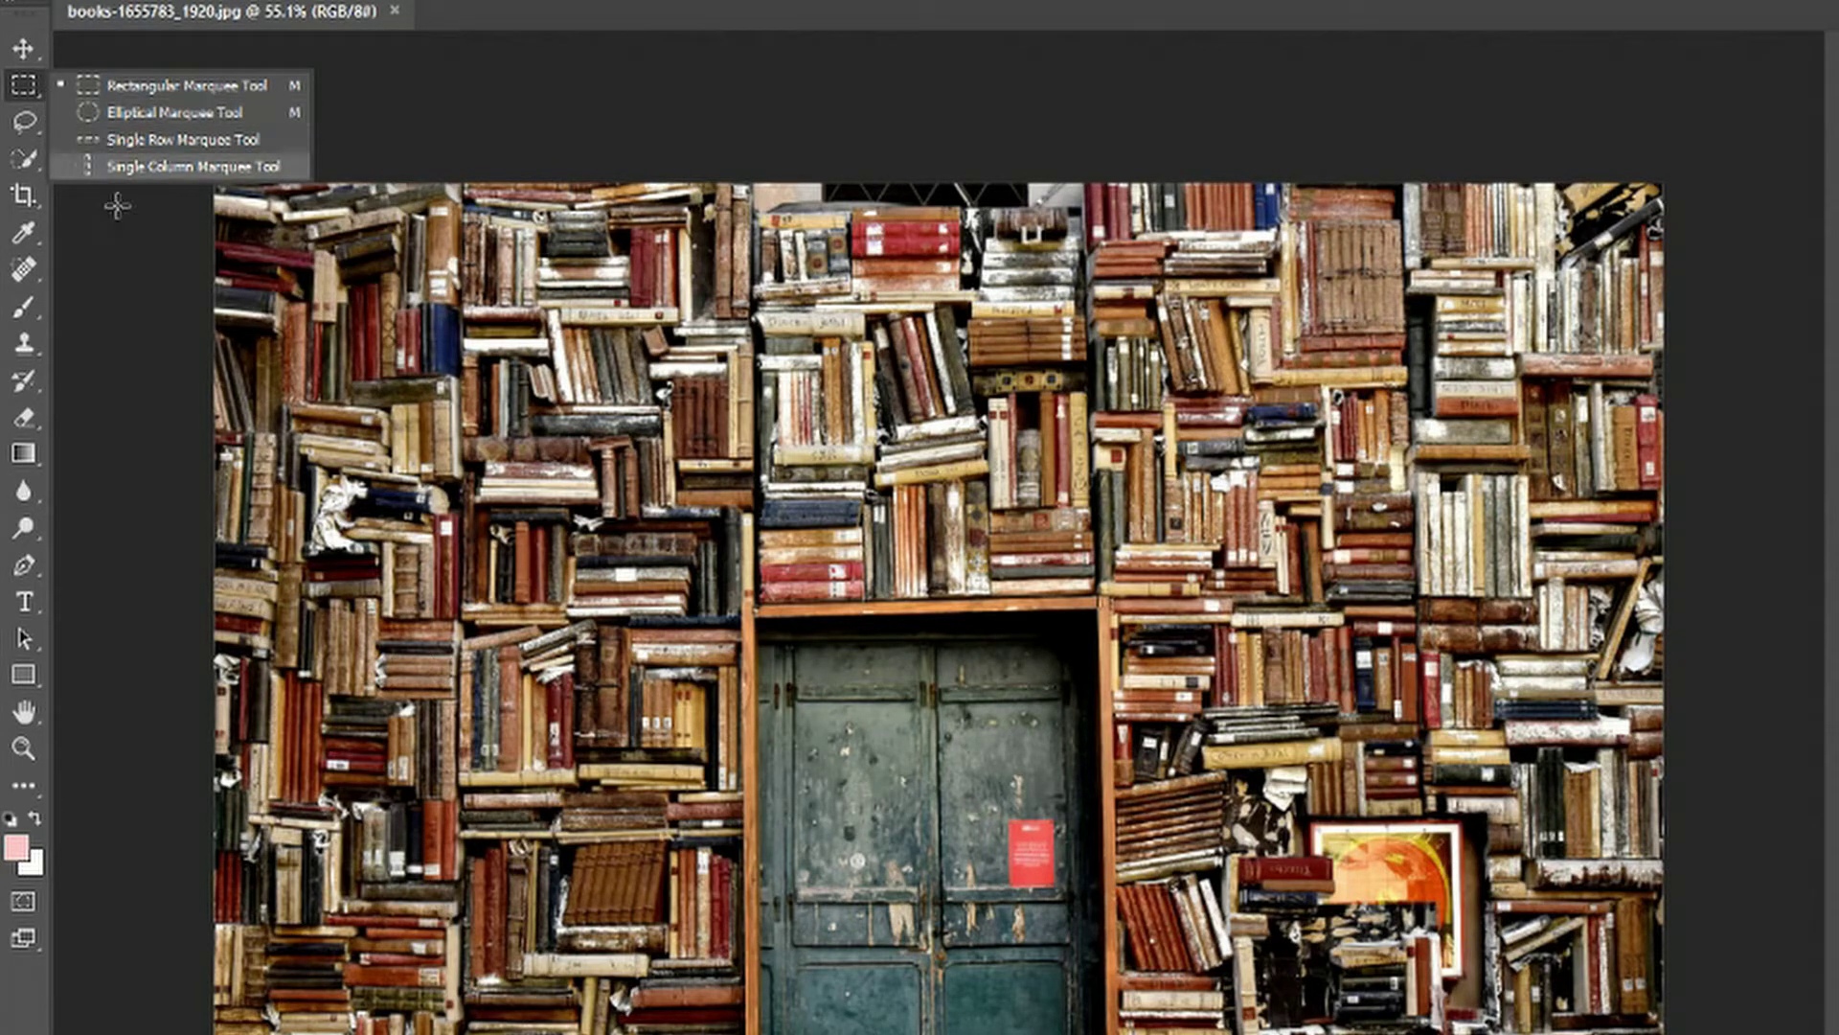
left_click(115, 345)
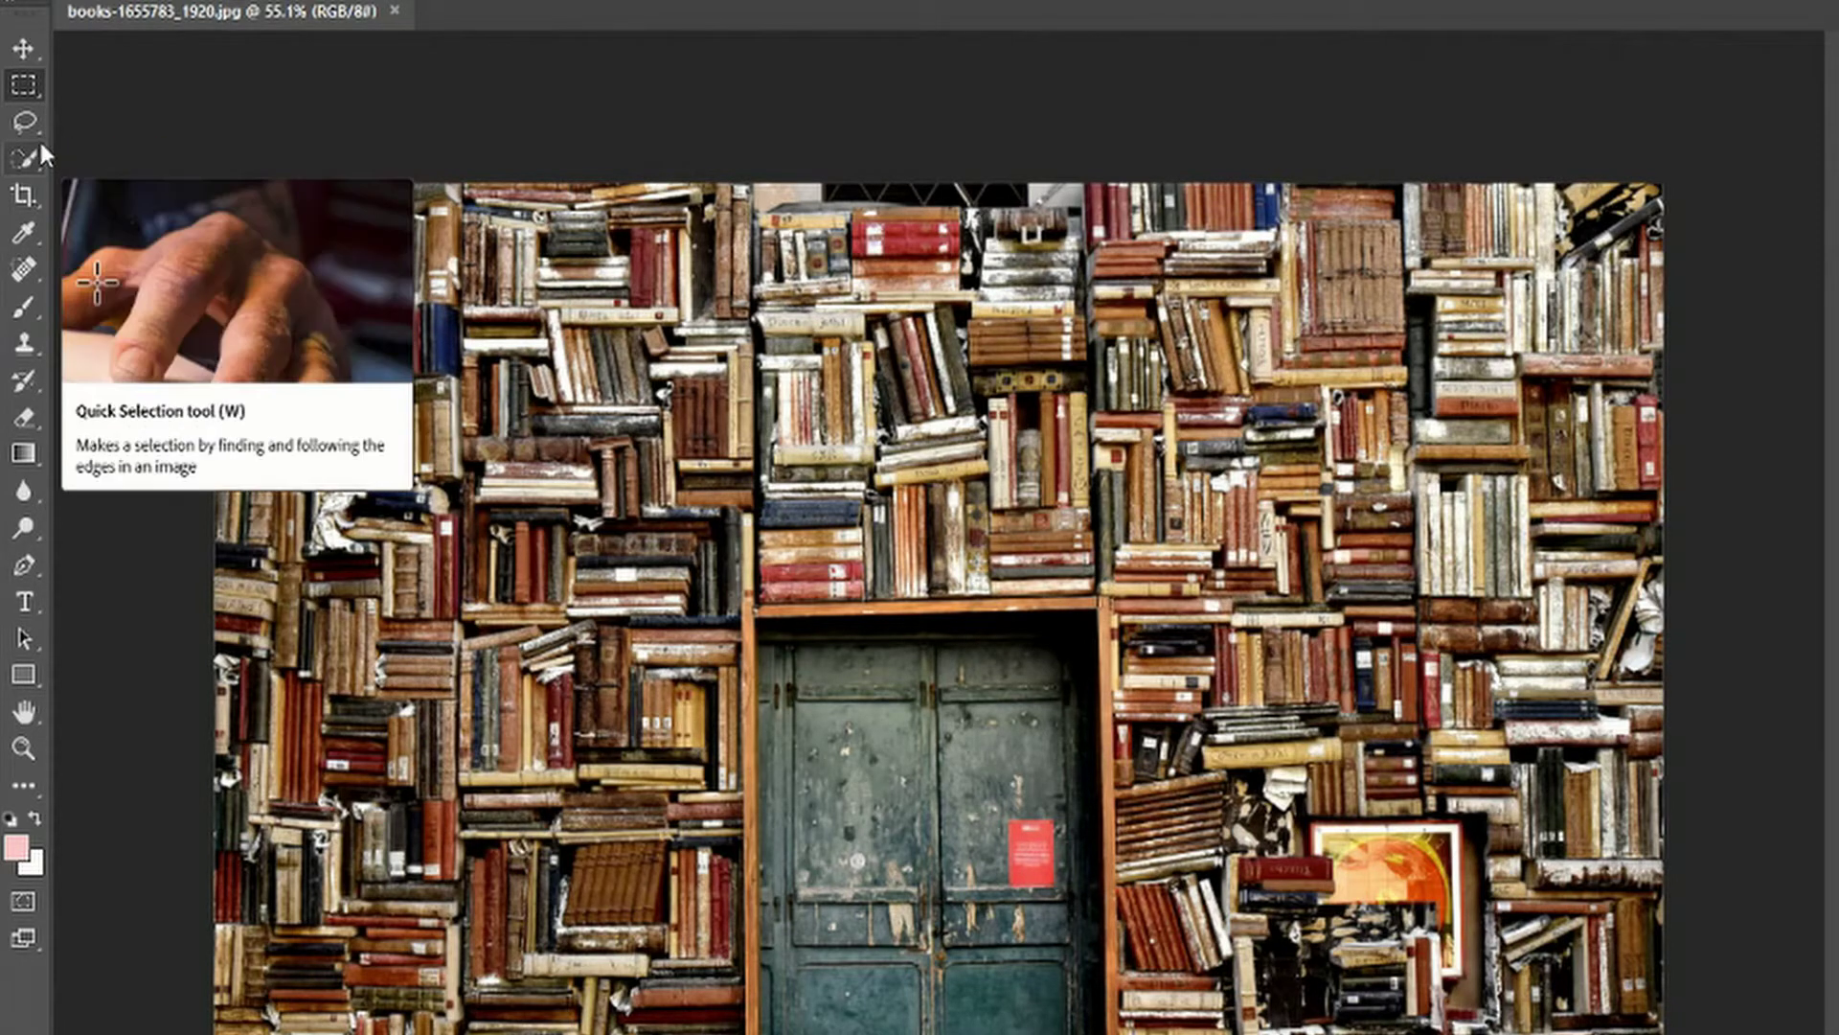
left_click(38, 167)
left_click(38, 194)
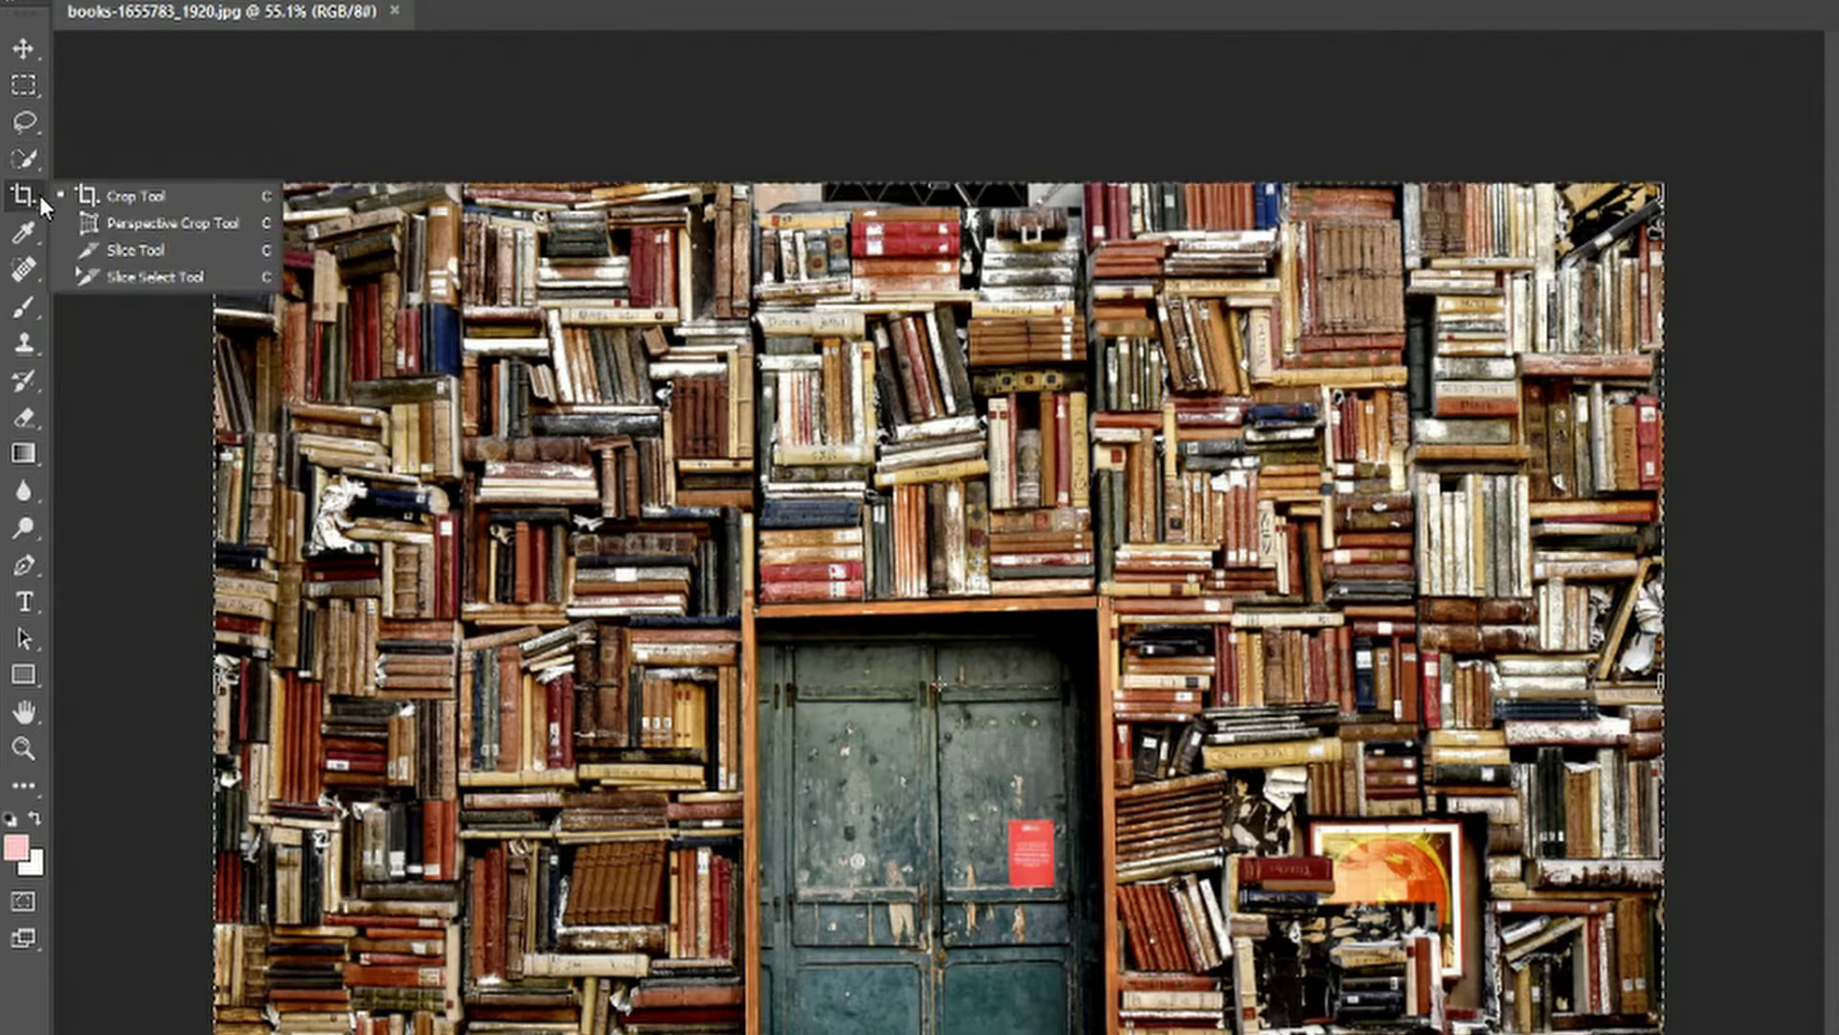
left_click(26, 240)
left_click(36, 272)
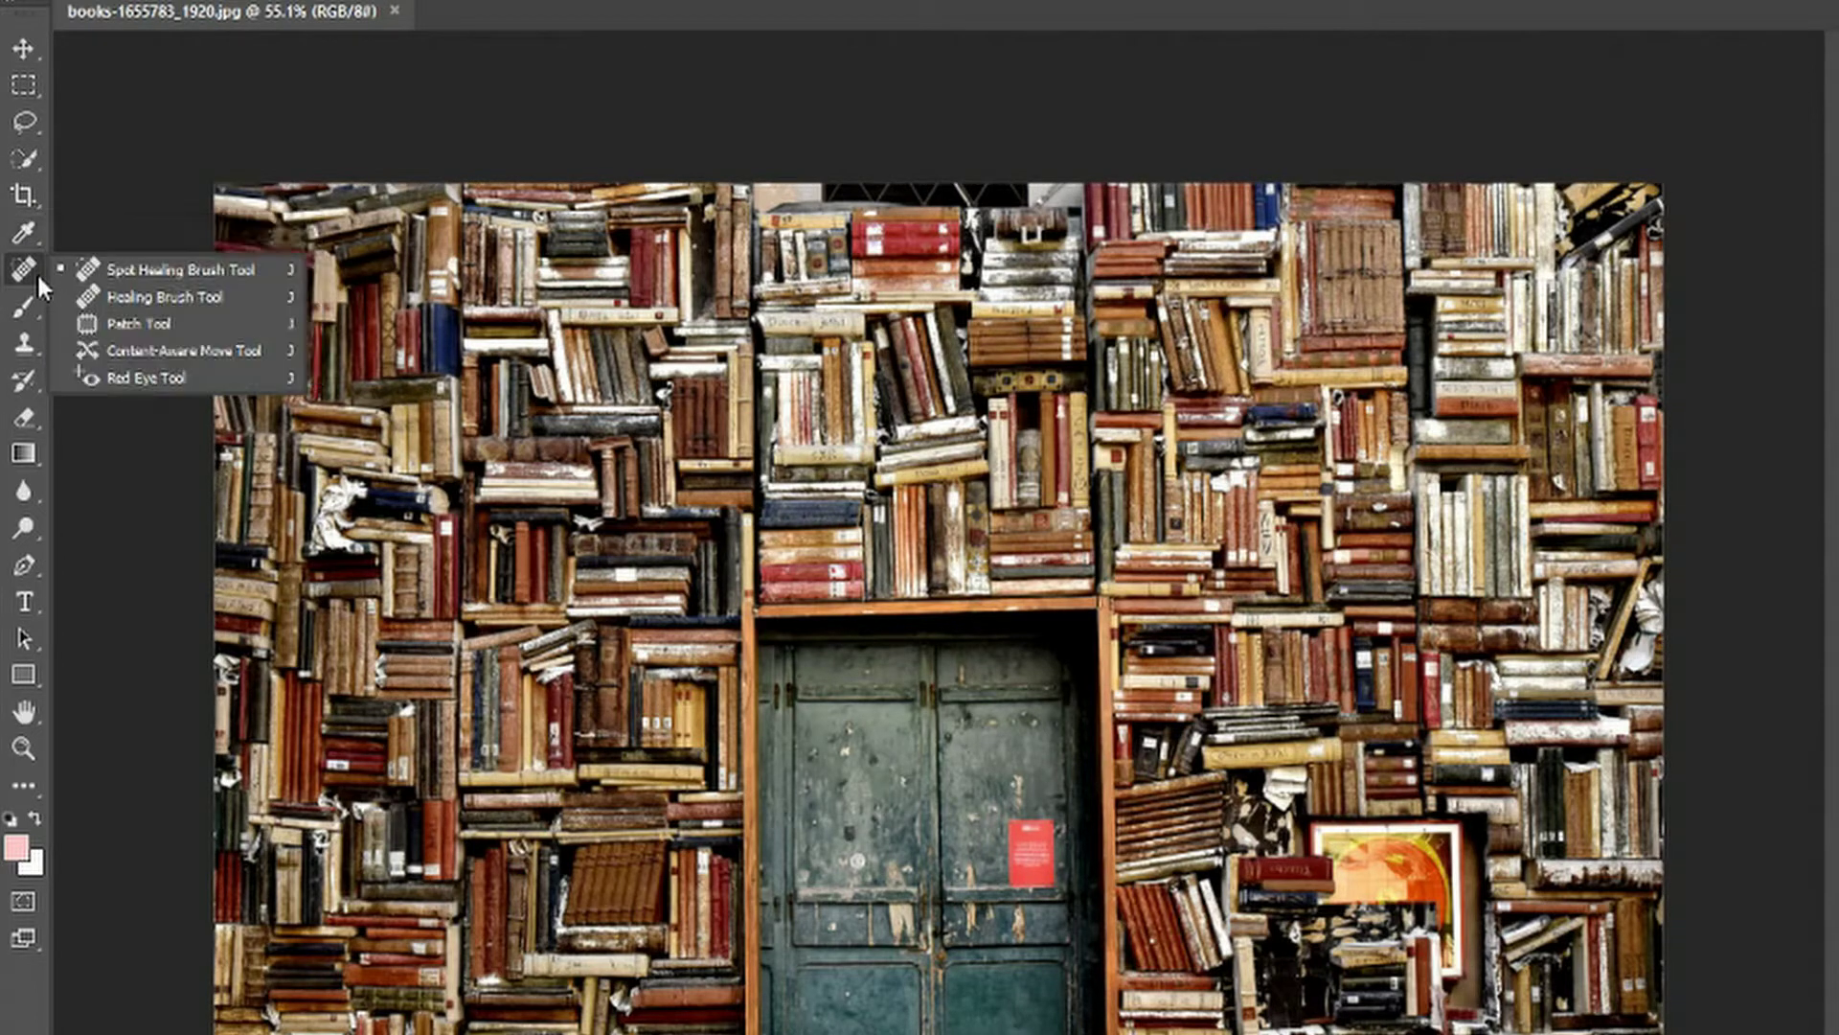
left_click(54, 268)
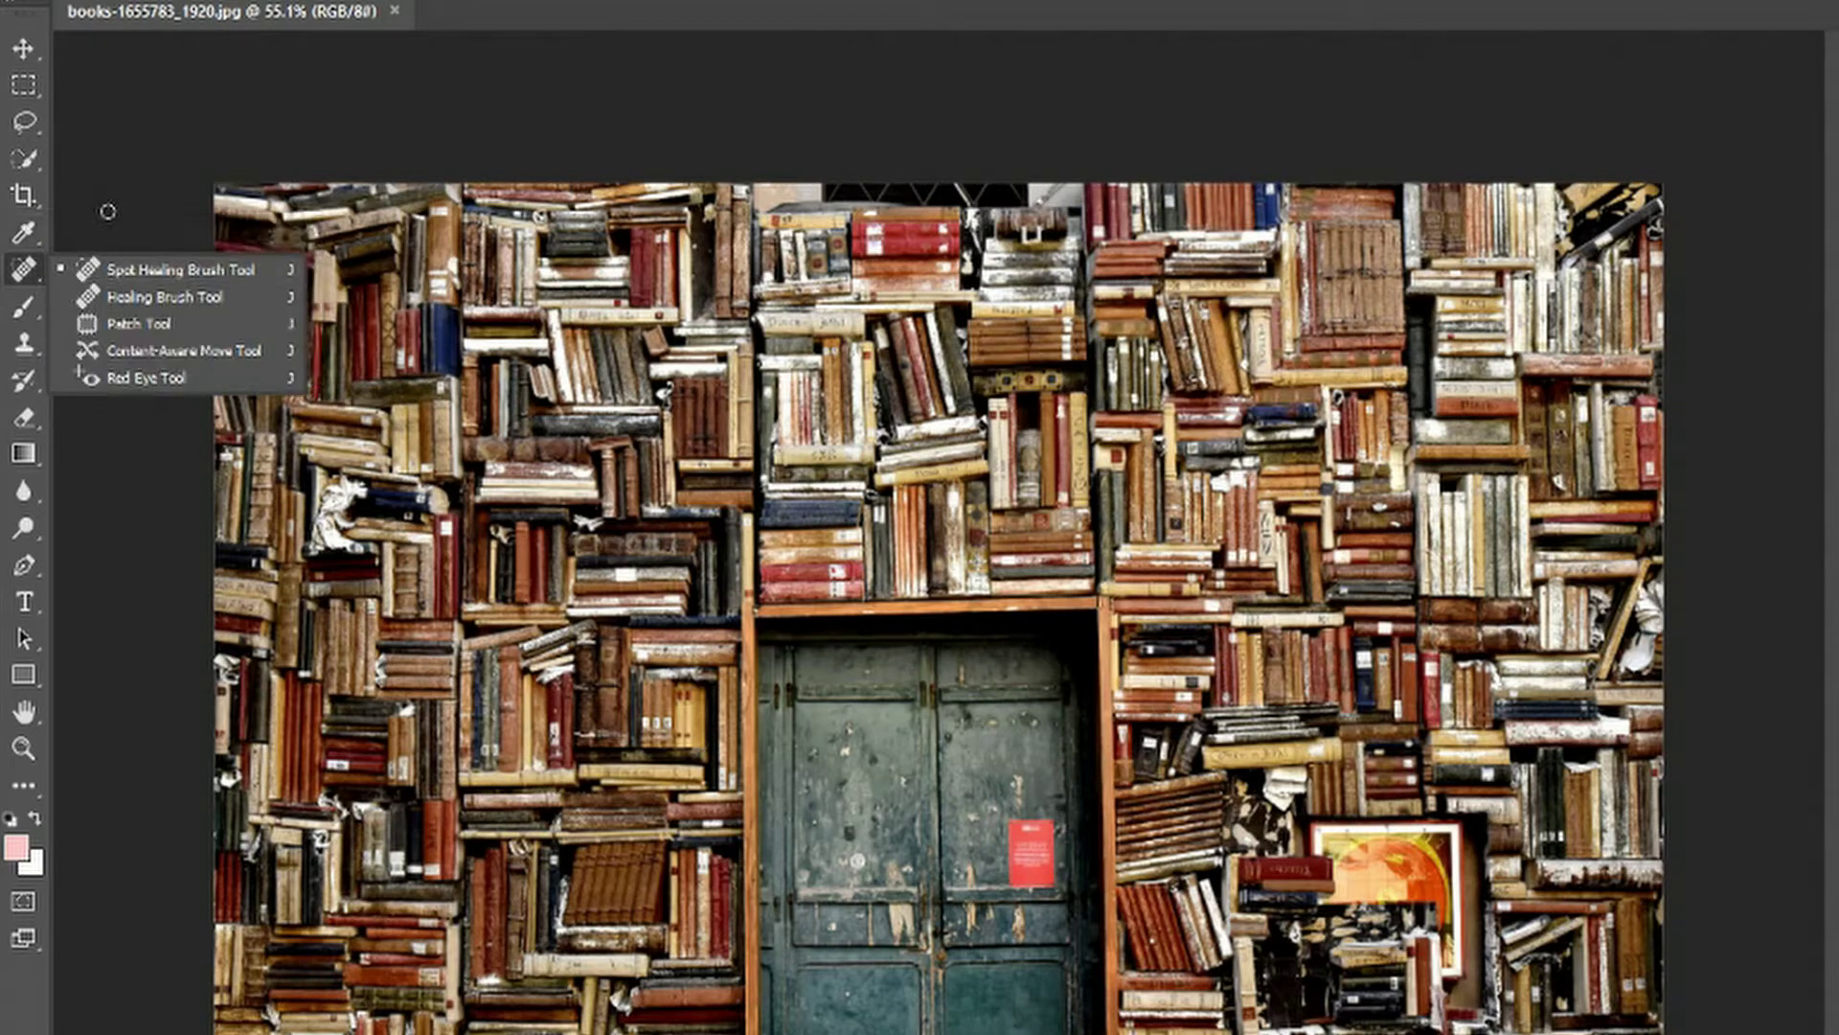
Check the Blur and Eraser tool groups, then settle on the Brush Tool
left_click(31, 482)
left_click(34, 418)
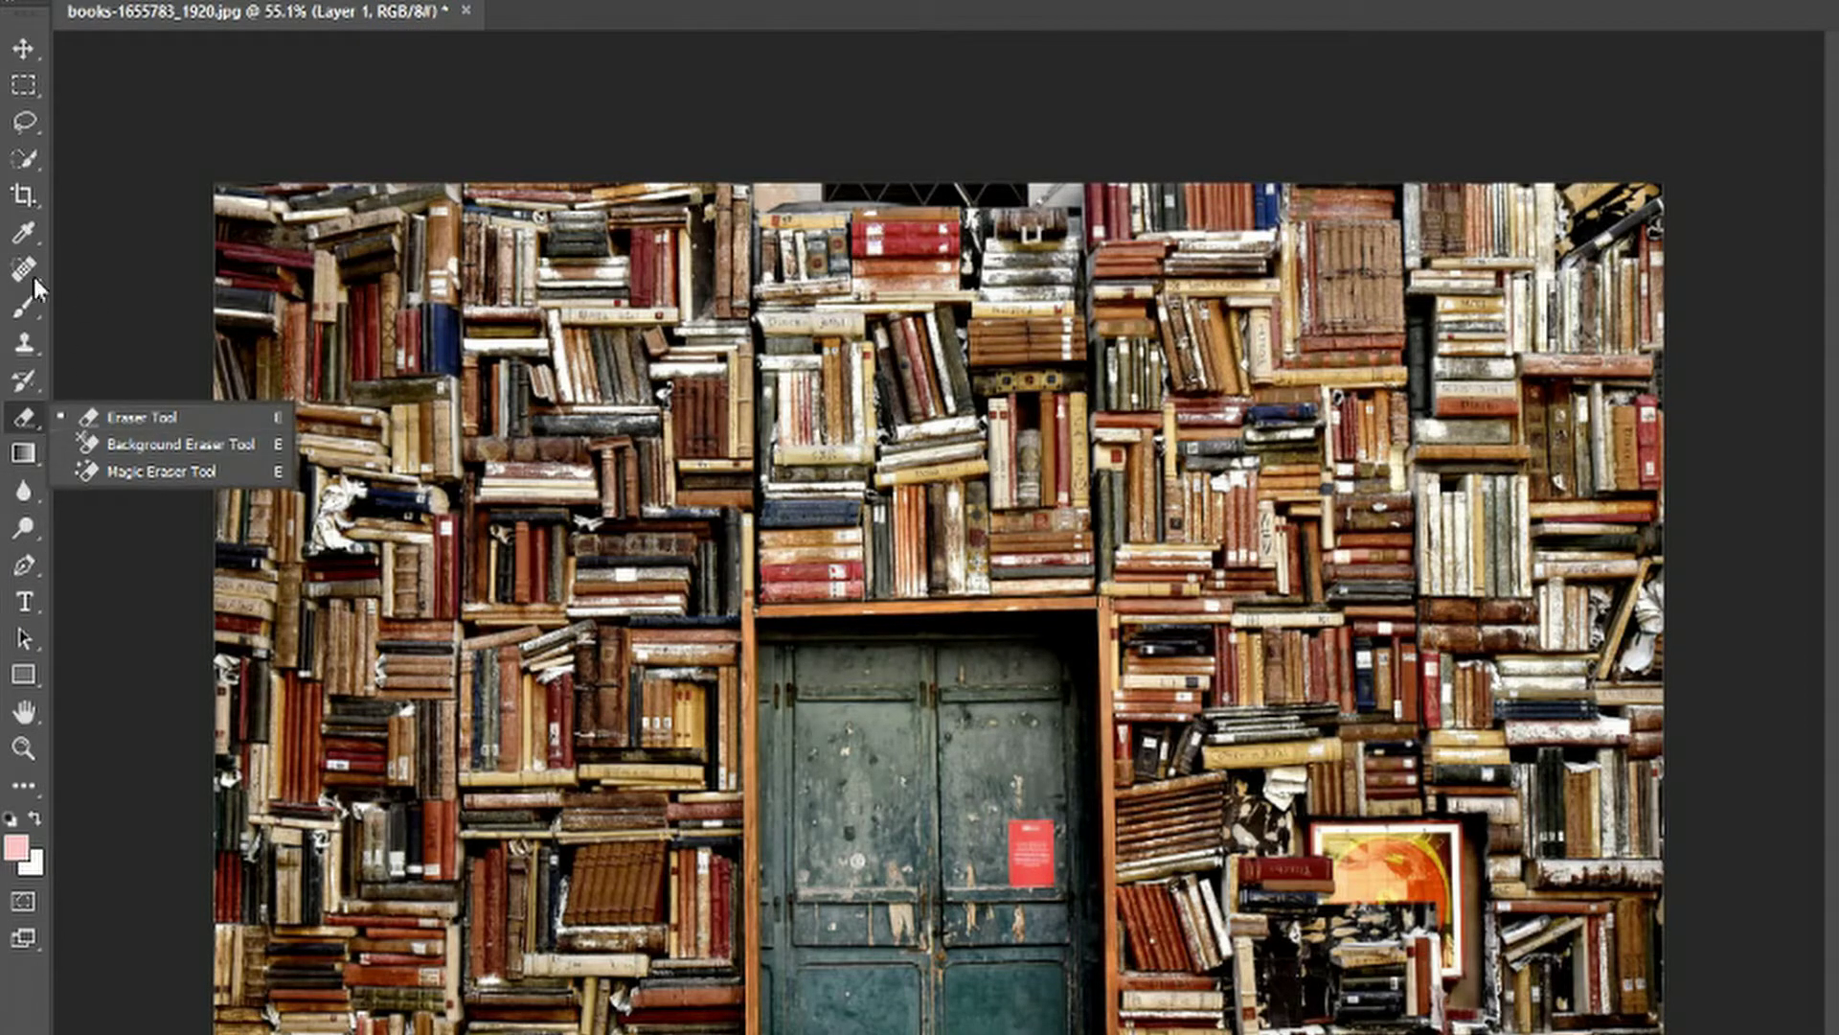
left_click(31, 307)
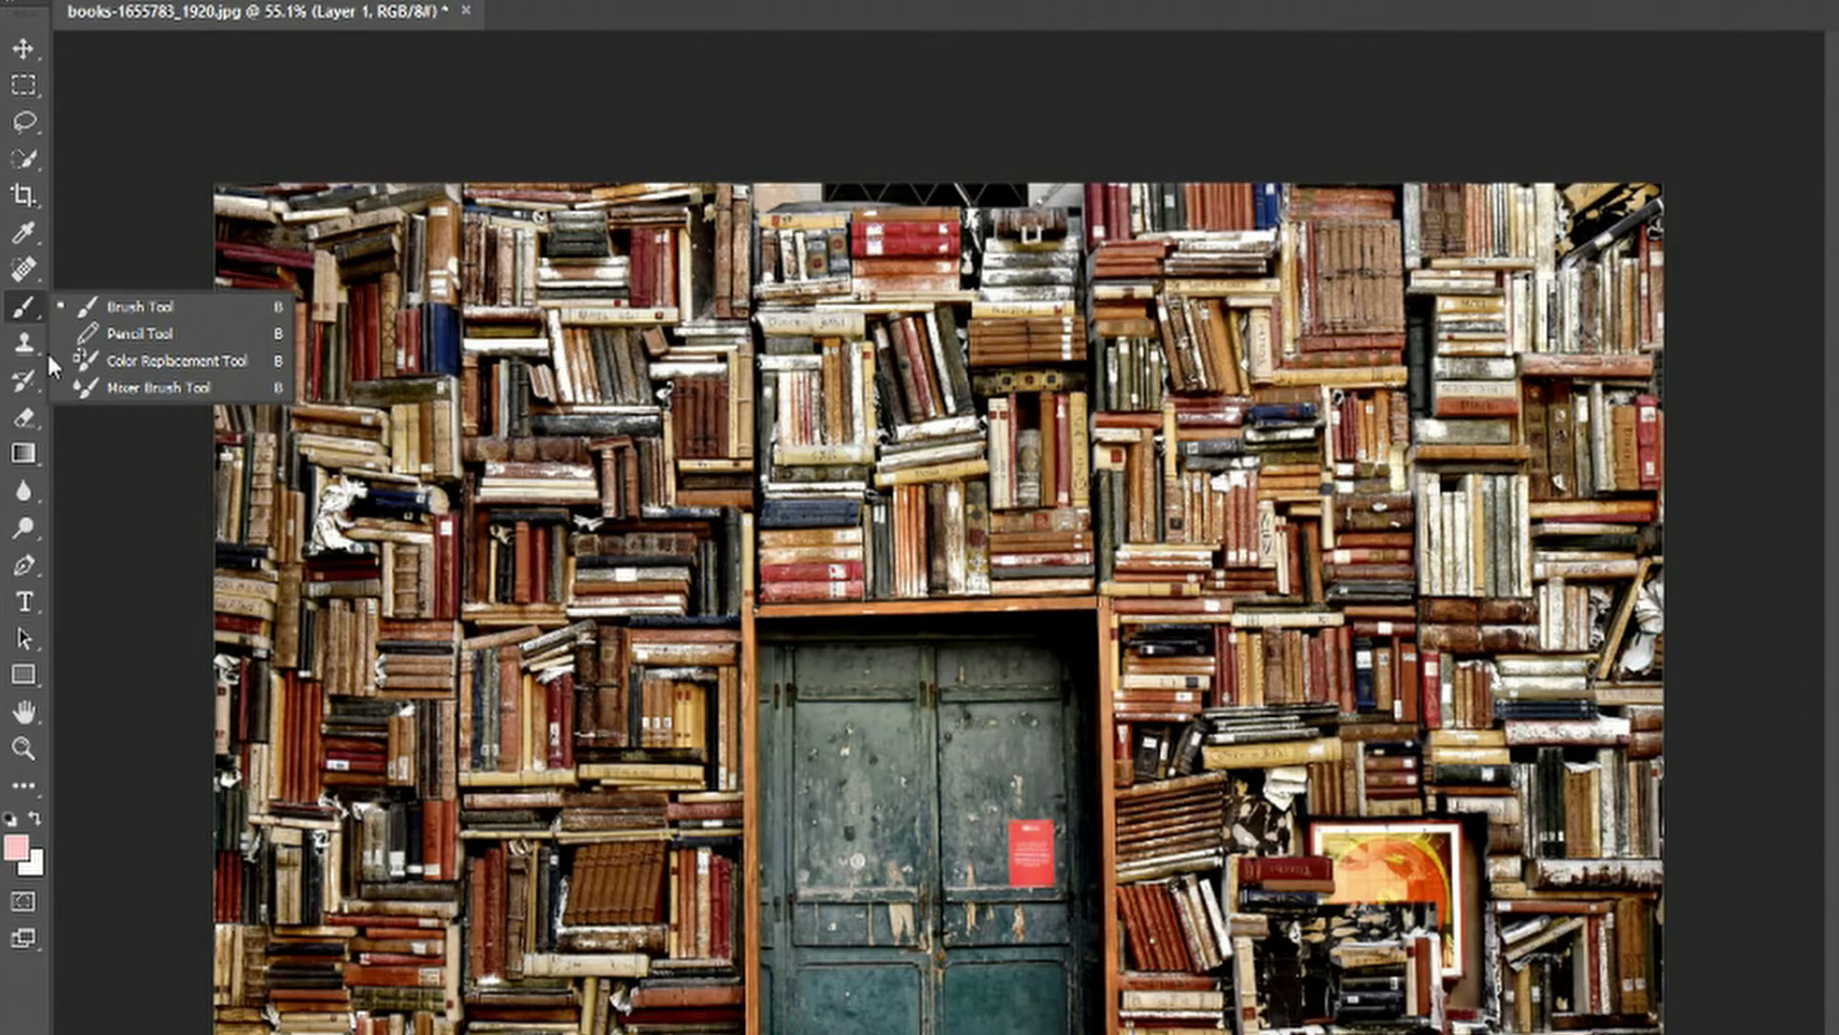
left_click(90, 246)
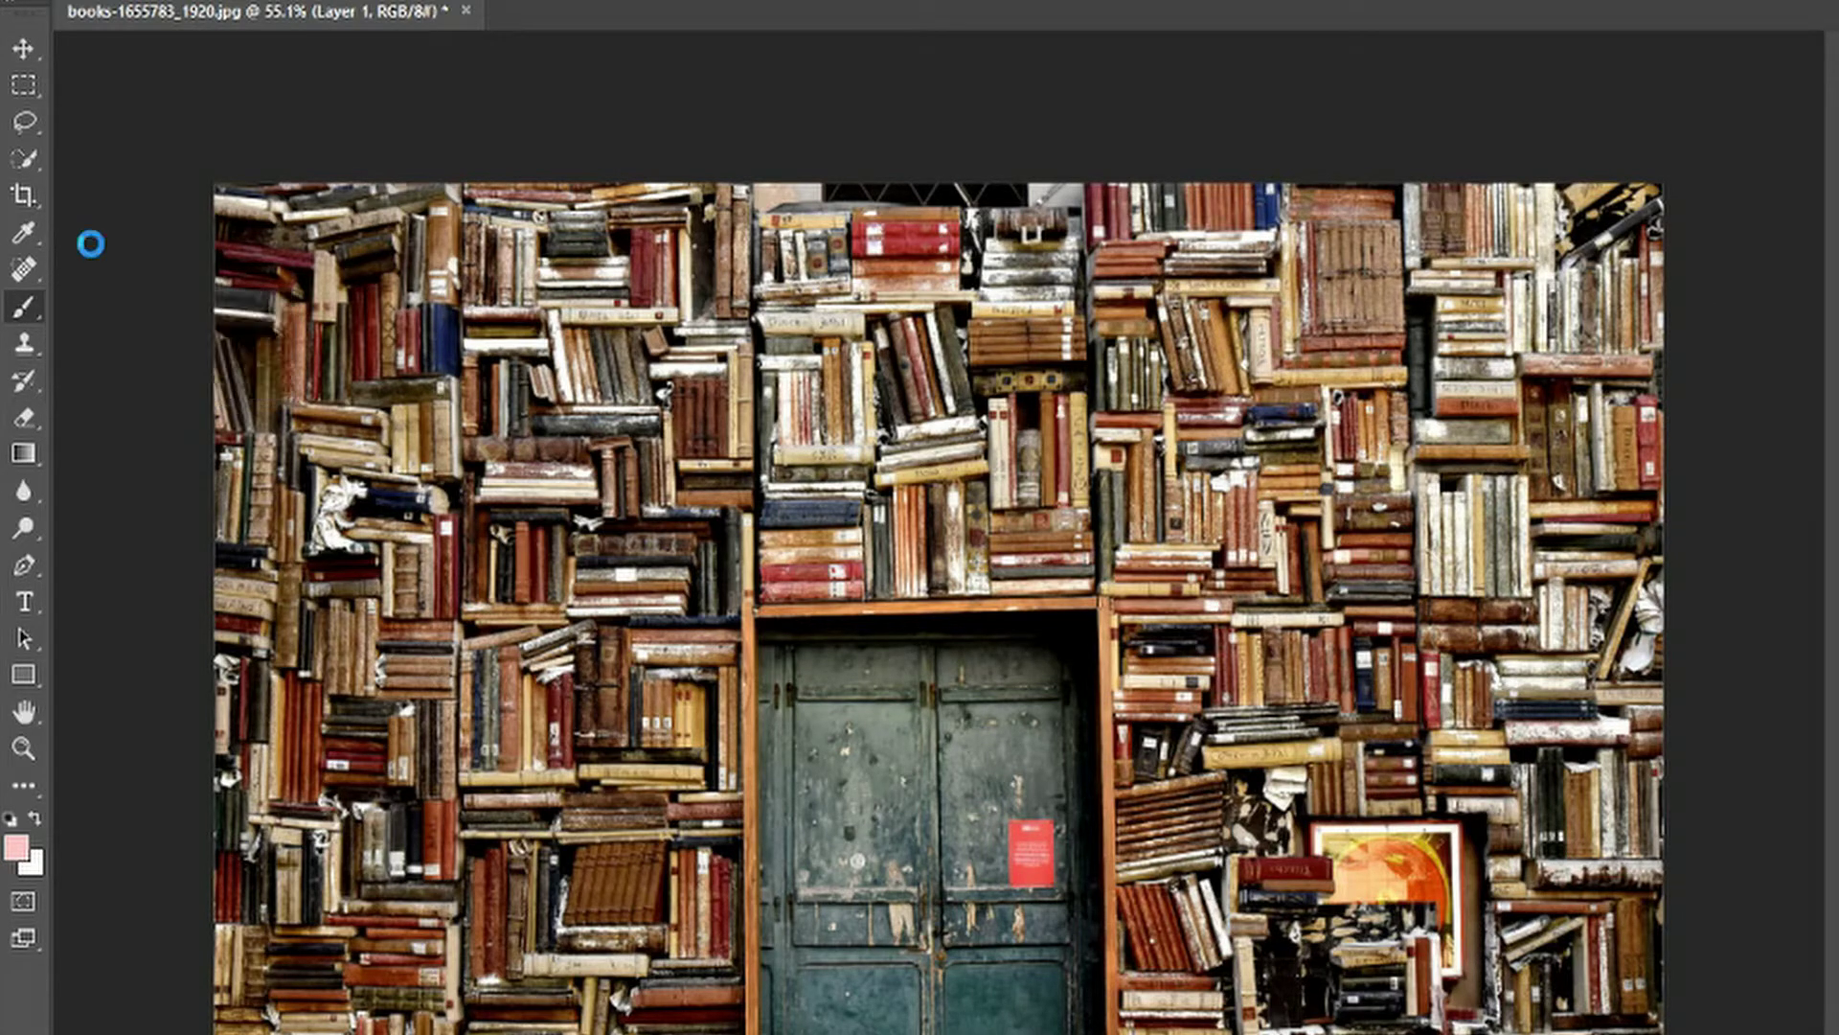
left_click(32, 308)
Add a new layer, enlarge the brush to 42 px, and paint a pink loop across the shelves
key("ctrl+shift+alt+n")
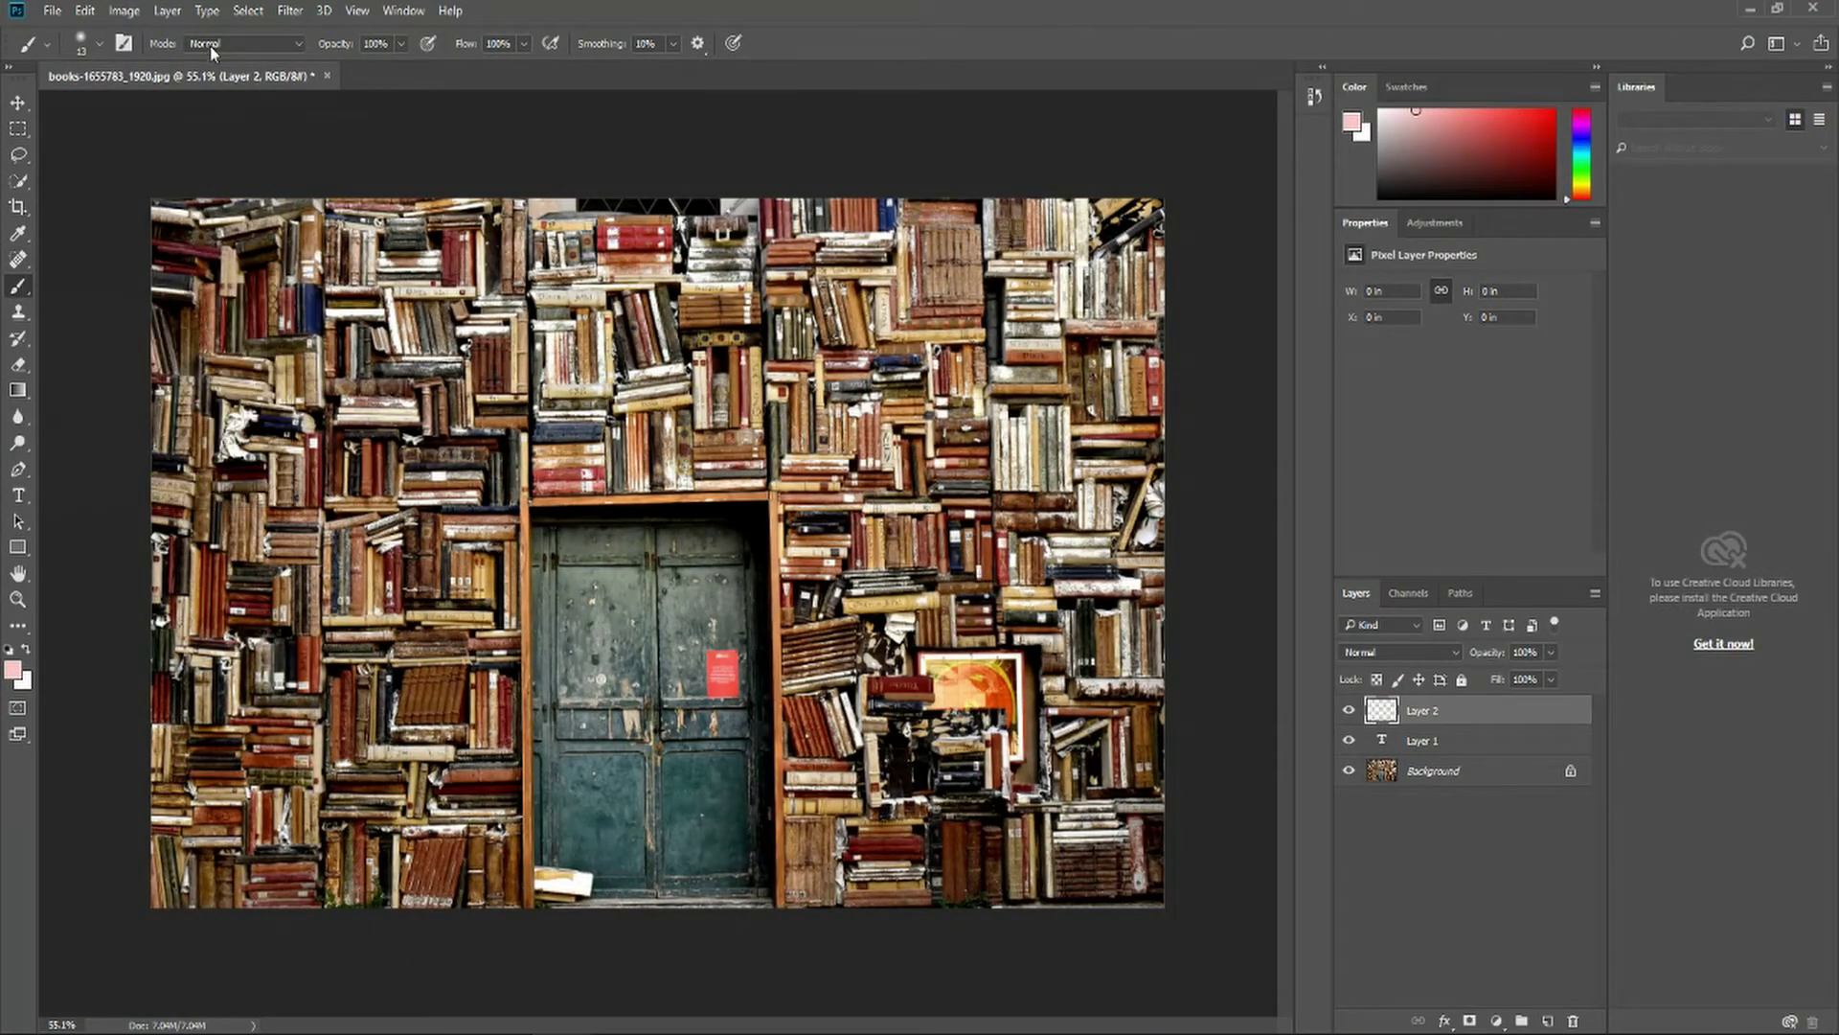
left_click(100, 44)
left_click_drag(130, 111, 148, 111)
left_click(391, 131)
mouse_move(446, 530)
left_mouse_down()
mouse_move(475, 473)
mouse_move(566, 403)
mouse_move(756, 424)
mouse_move(949, 613)
mouse_move(1018, 543)
mouse_move(965, 395)
mouse_move(828, 319)
mouse_move(423, 267)
mouse_move(314, 350)
left_mouse_up()
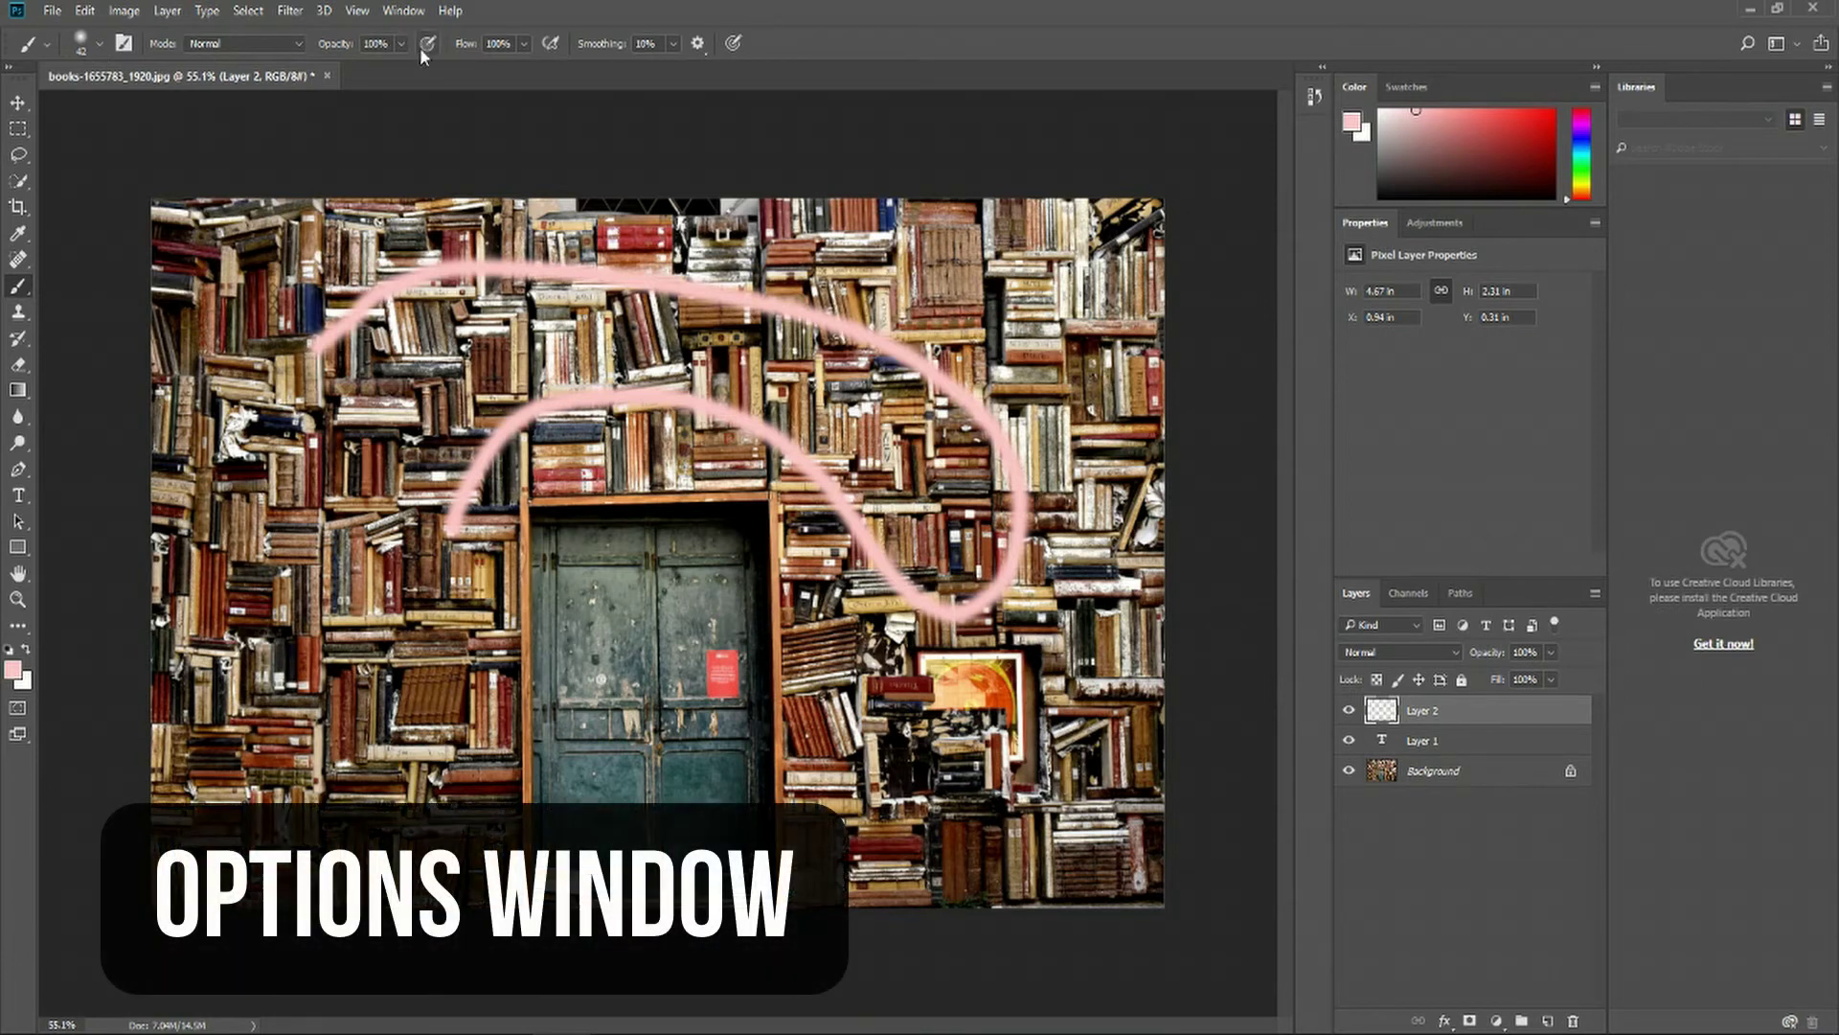
Paint a thick pink brush stroke down toward the door
left_click(18, 364)
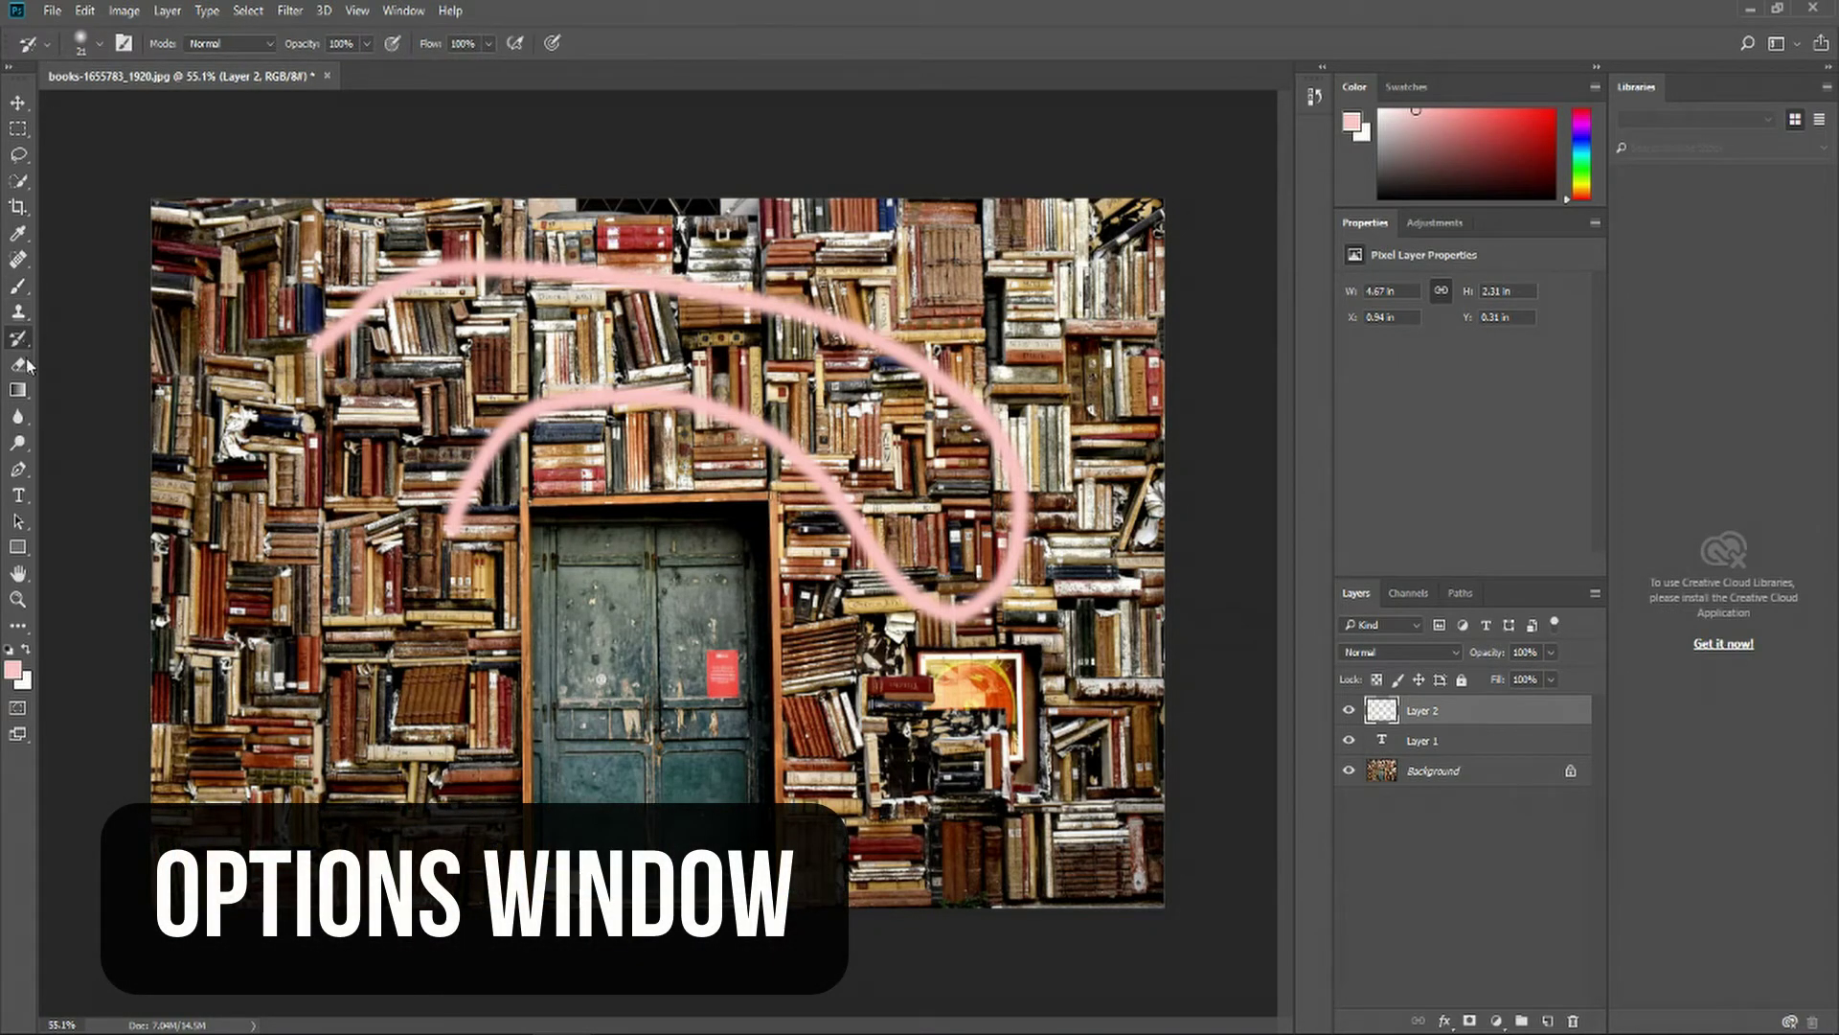
left_click(17, 285)
left_click(84, 43)
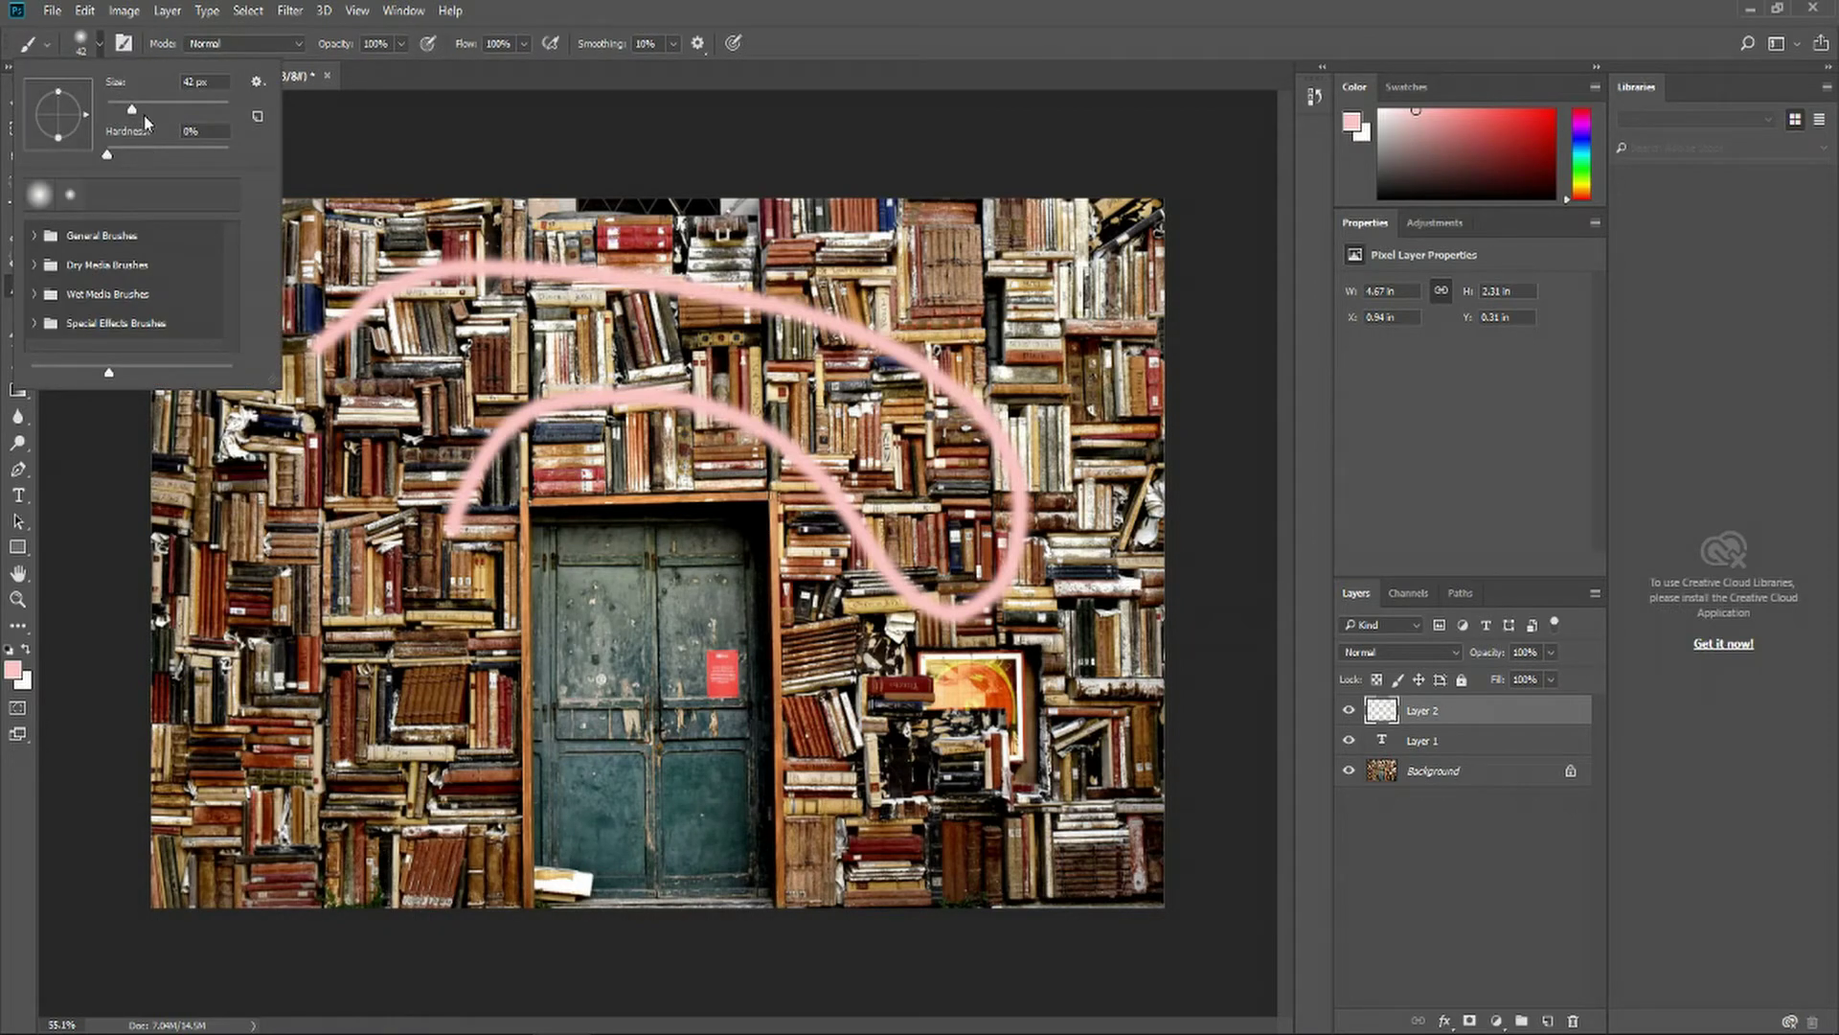
left_click(362, 433)
mouse_move(362, 436)
left_mouse_down()
mouse_move(485, 650)
mouse_move(590, 659)
left_mouse_up()
Fill Layer 2 with a dark-brown-to-white linear gradient, undoing a trial radial gradient
left_click(17, 390)
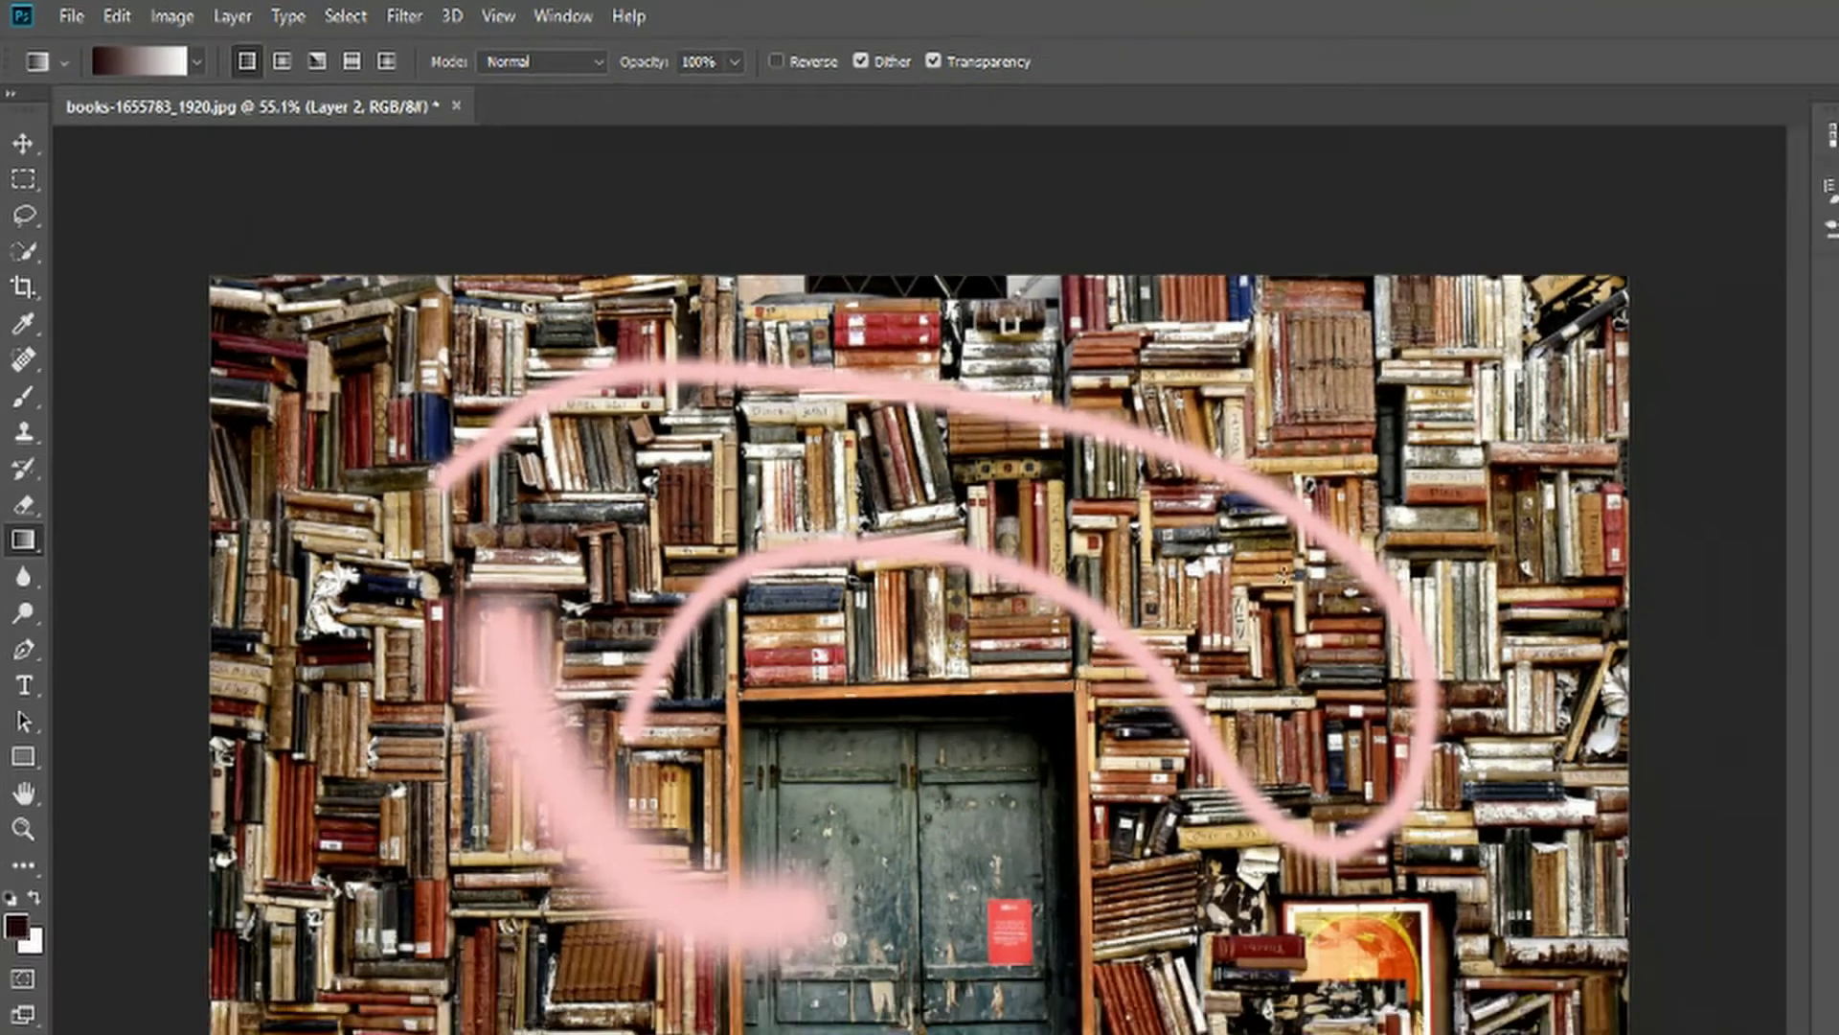
left_click_drag(356, 721, 1436, 648)
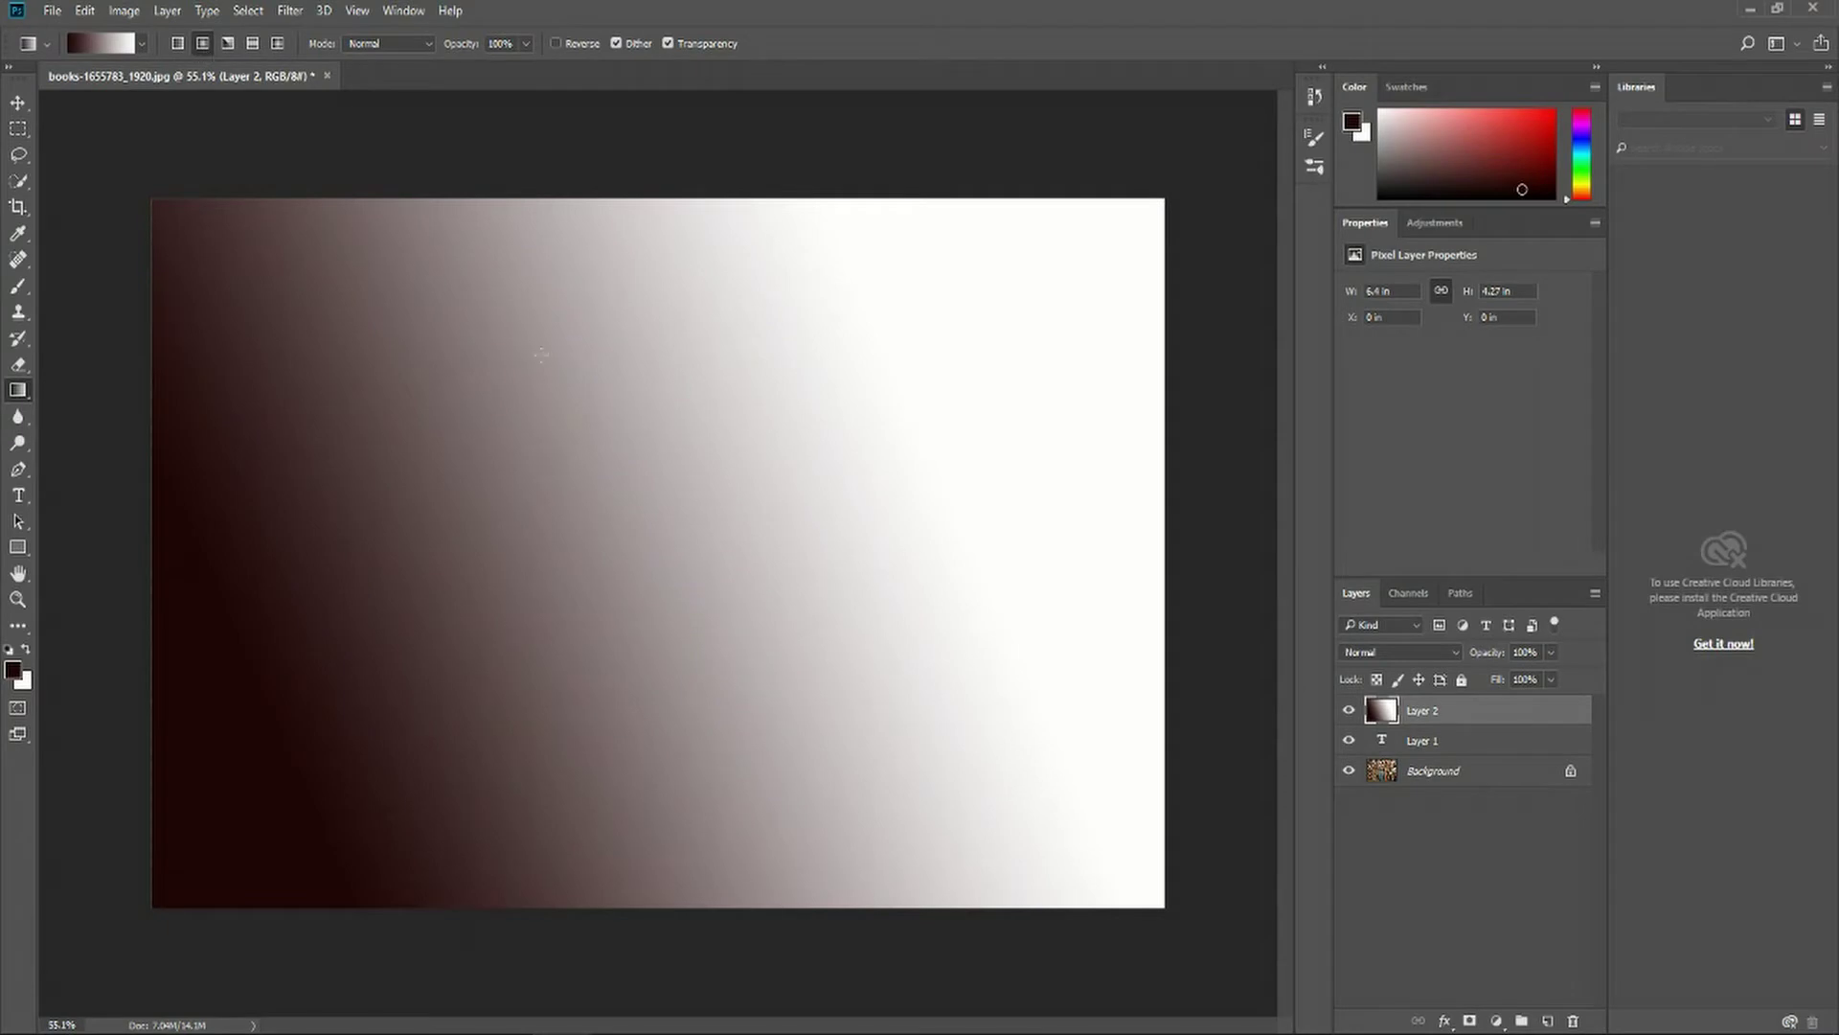
left_click_drag(594, 459, 900, 549)
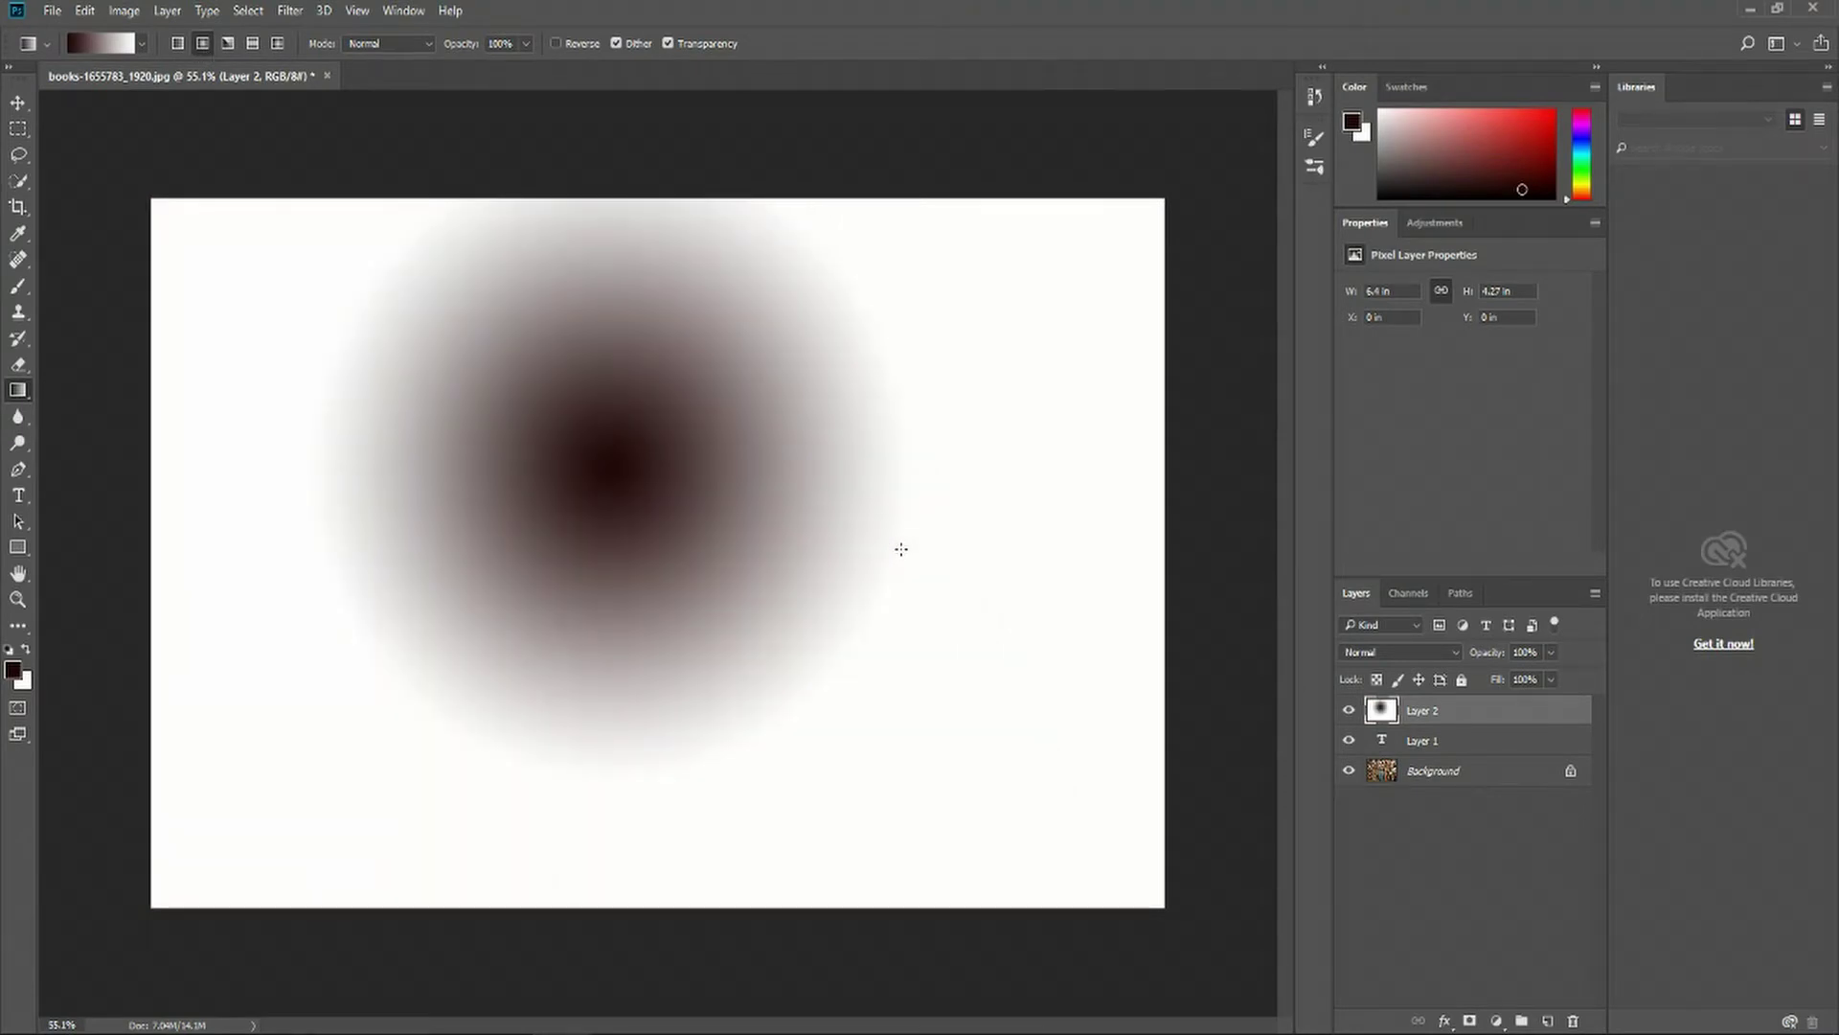
key("ctrl+z")
key("p")
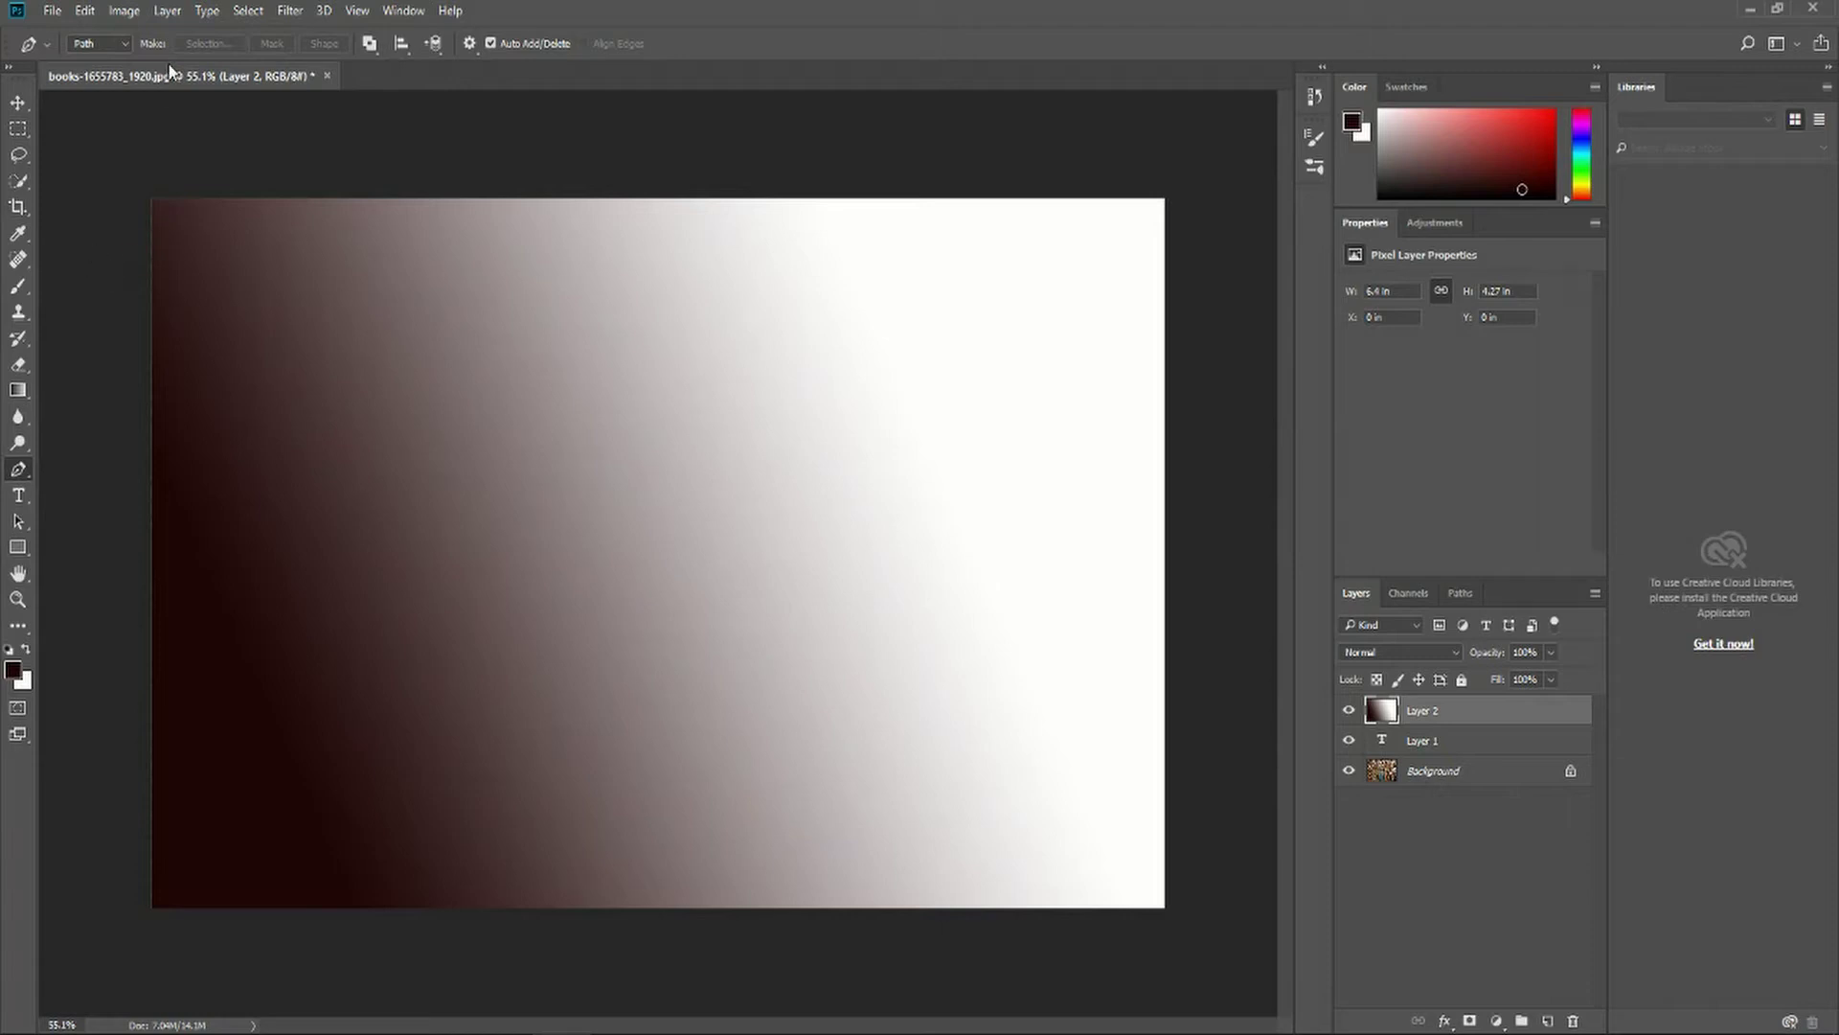
left_click(29, 284)
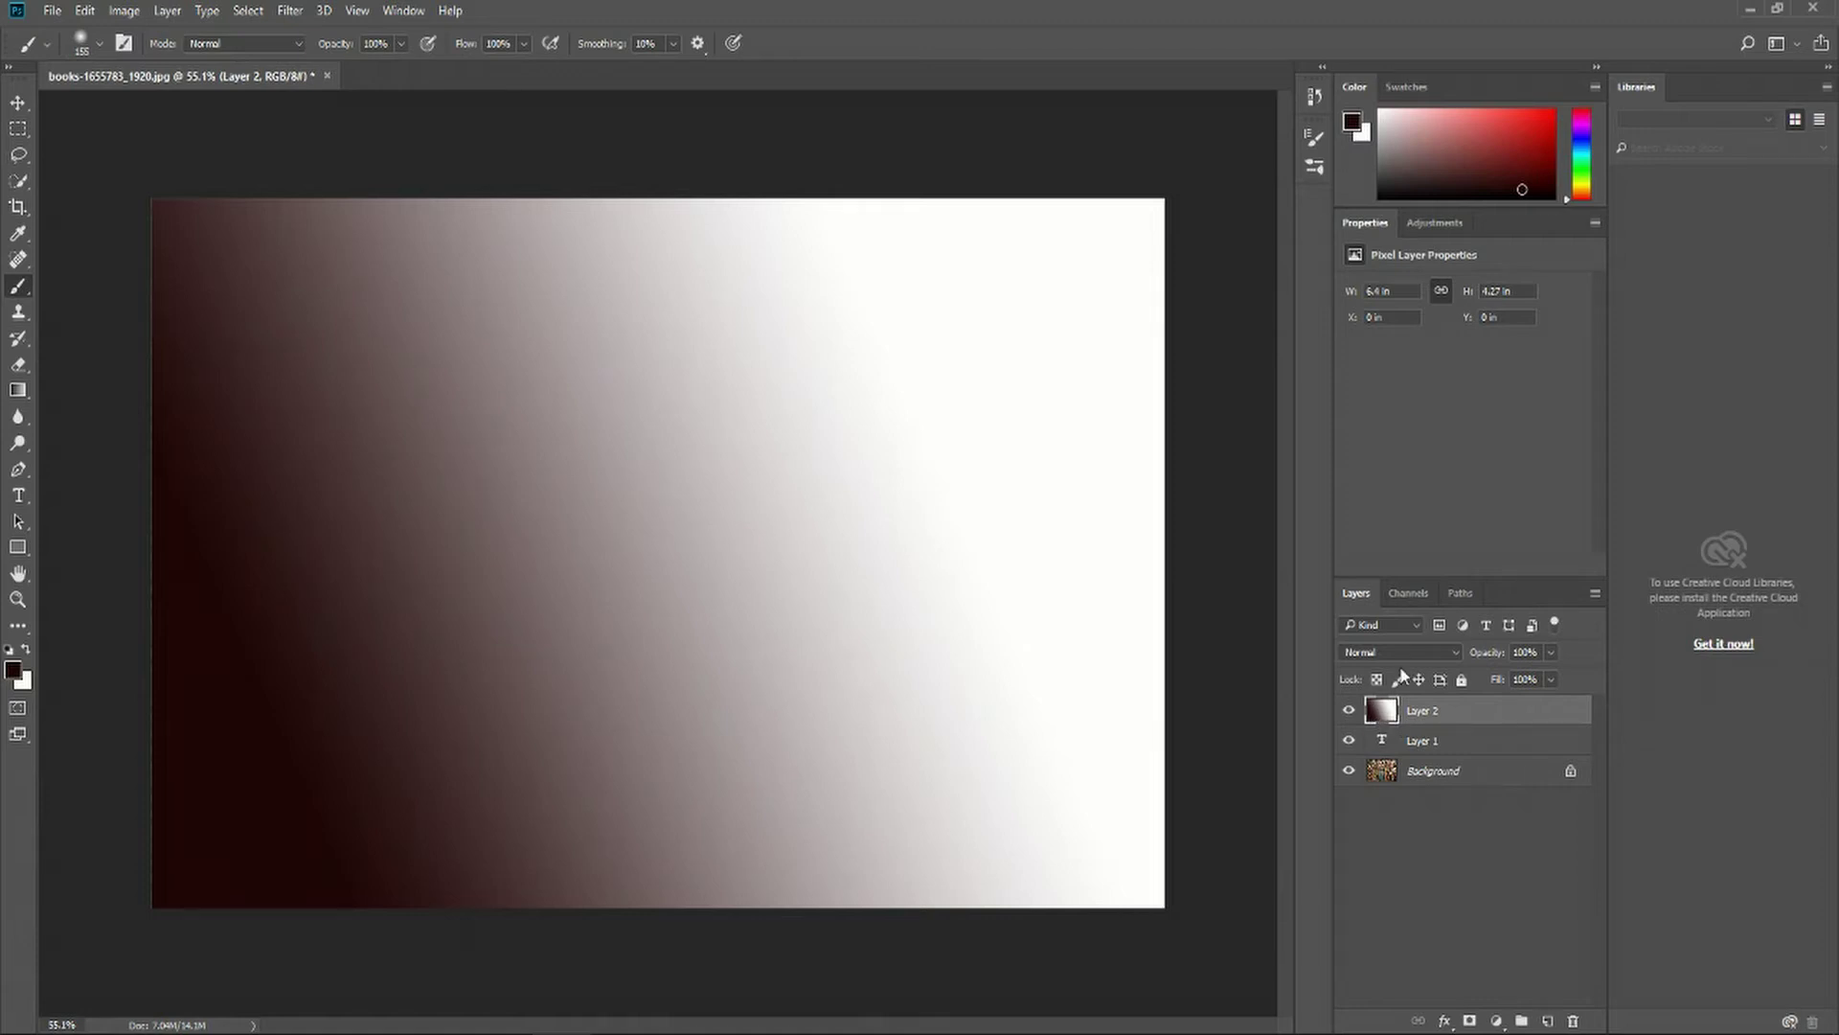
Hide gradient Layer 2, select the Background layer, and display the Channels panel
left_click(1349, 710)
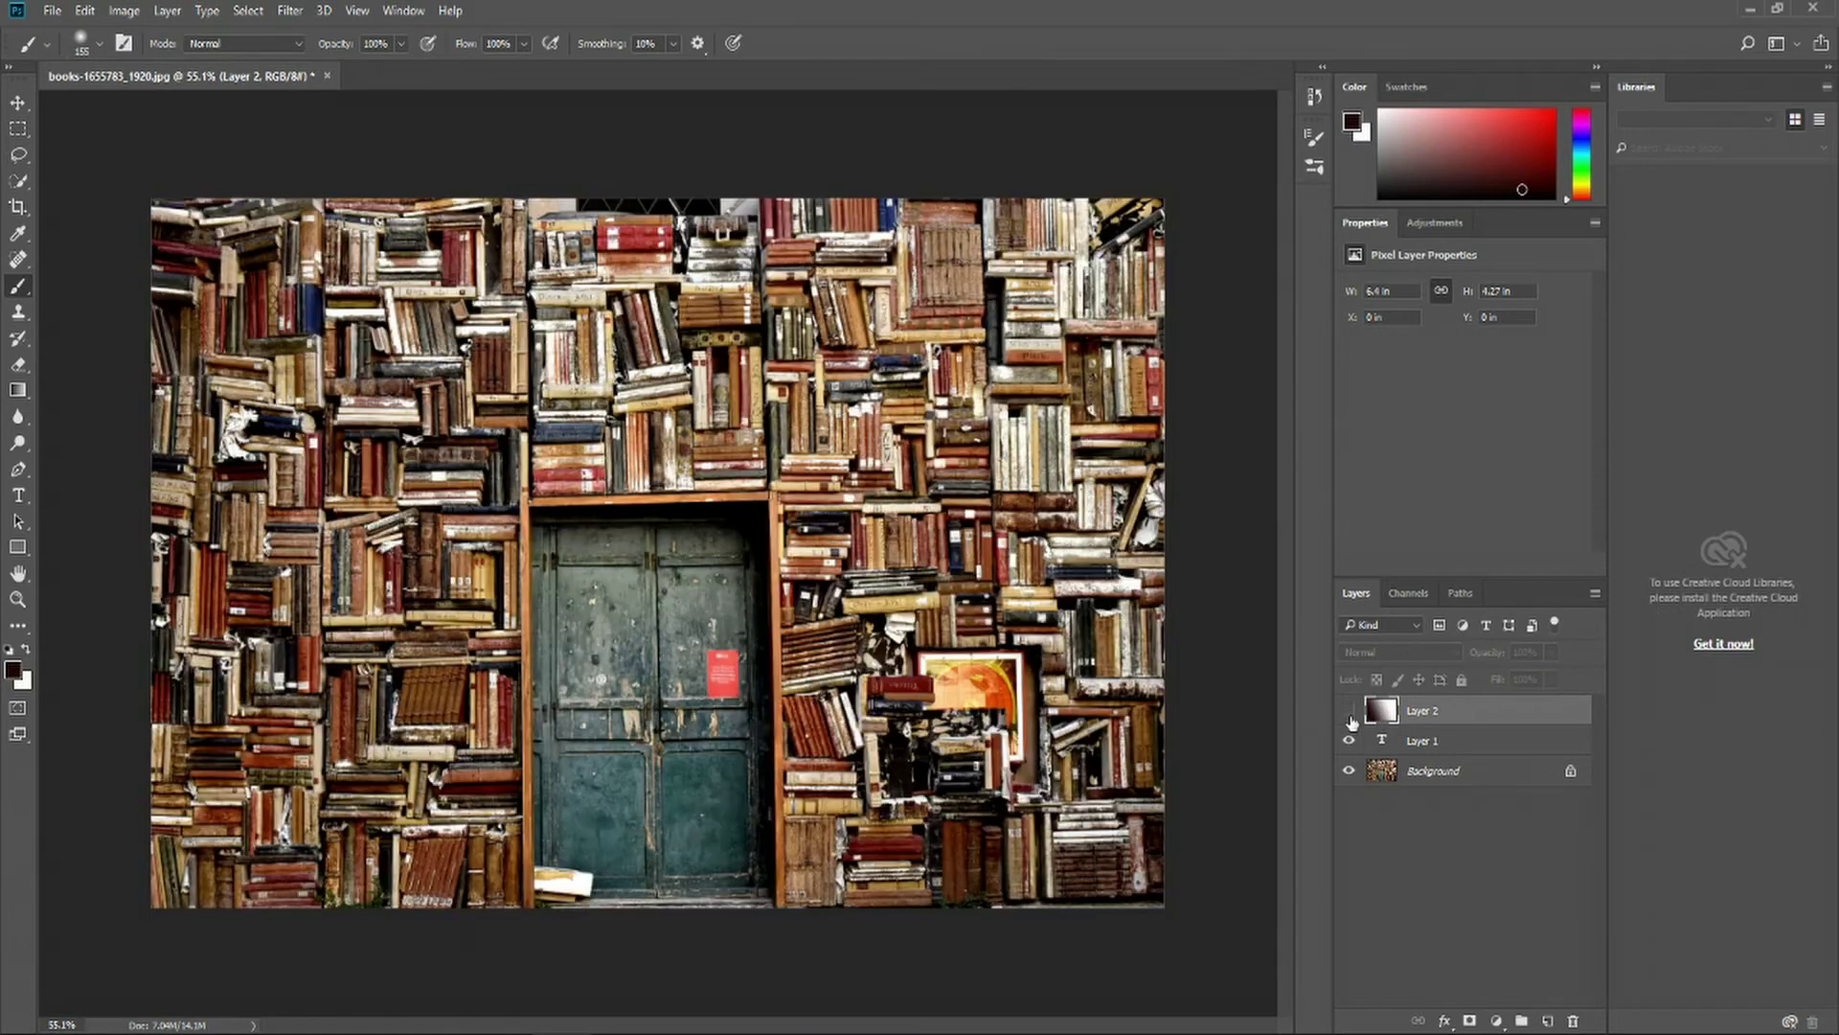
left_click(1396, 781)
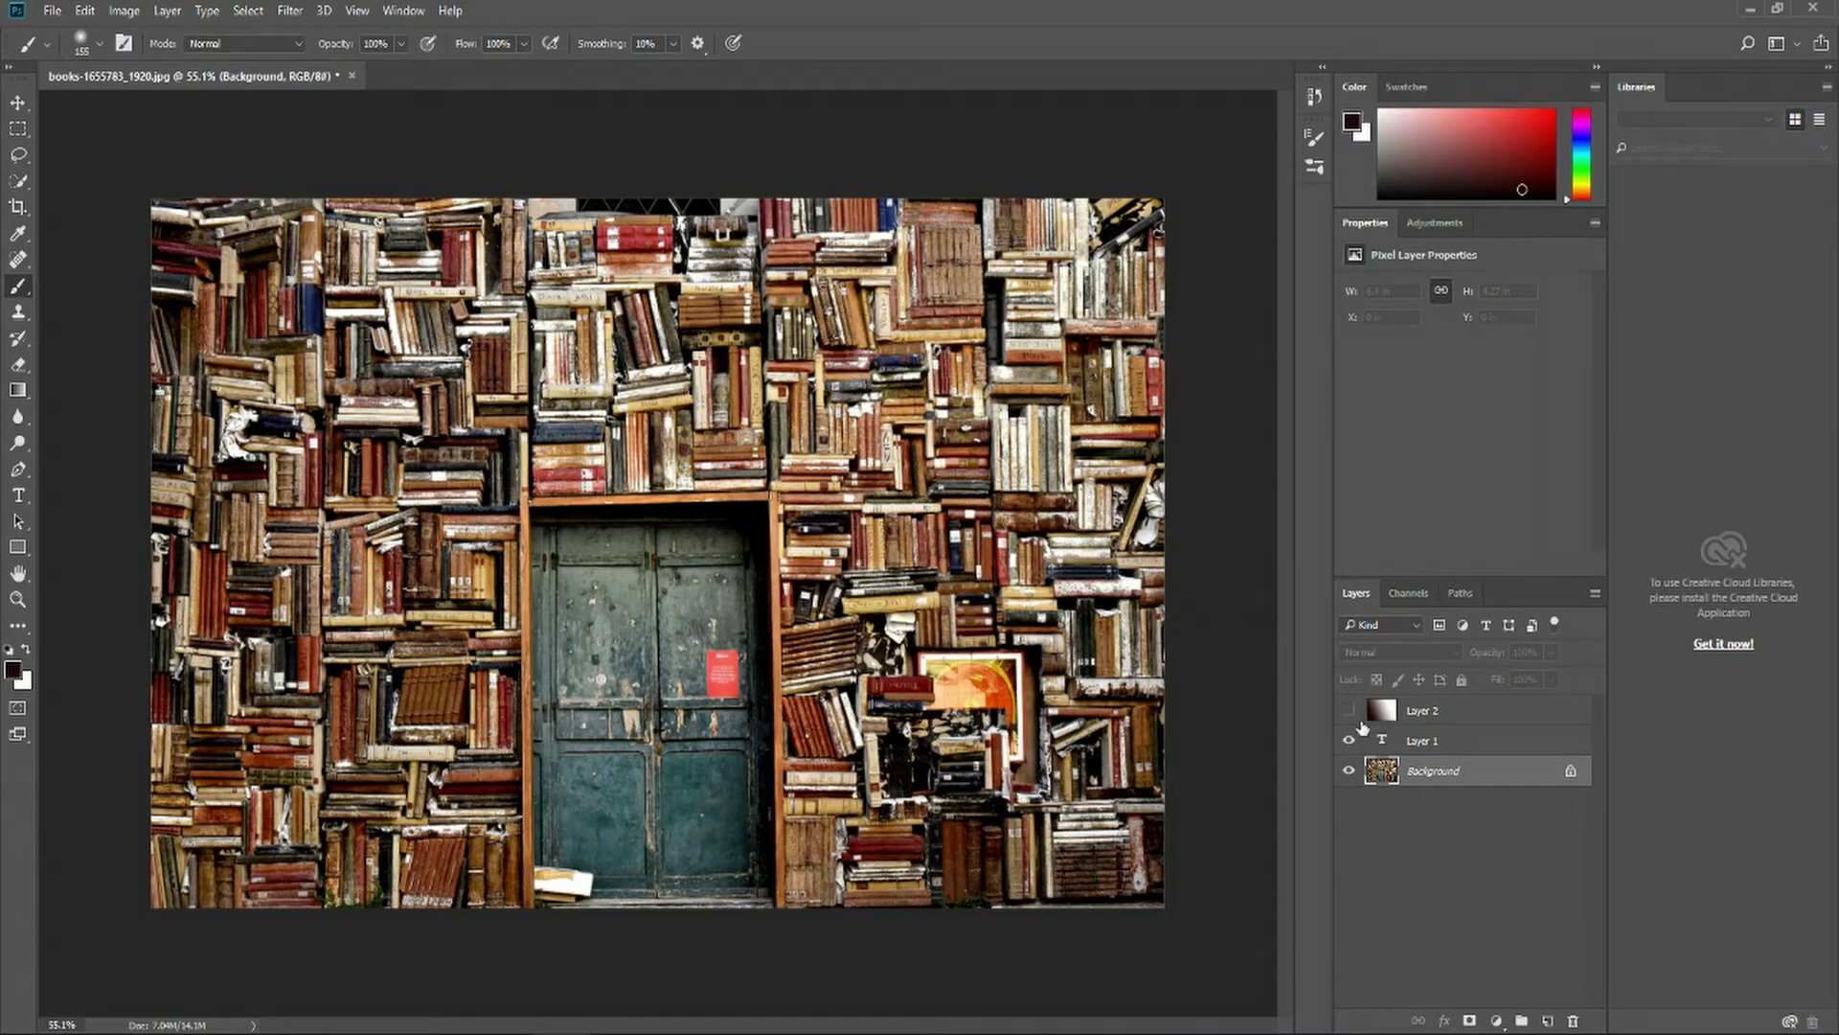
left_click(1425, 714)
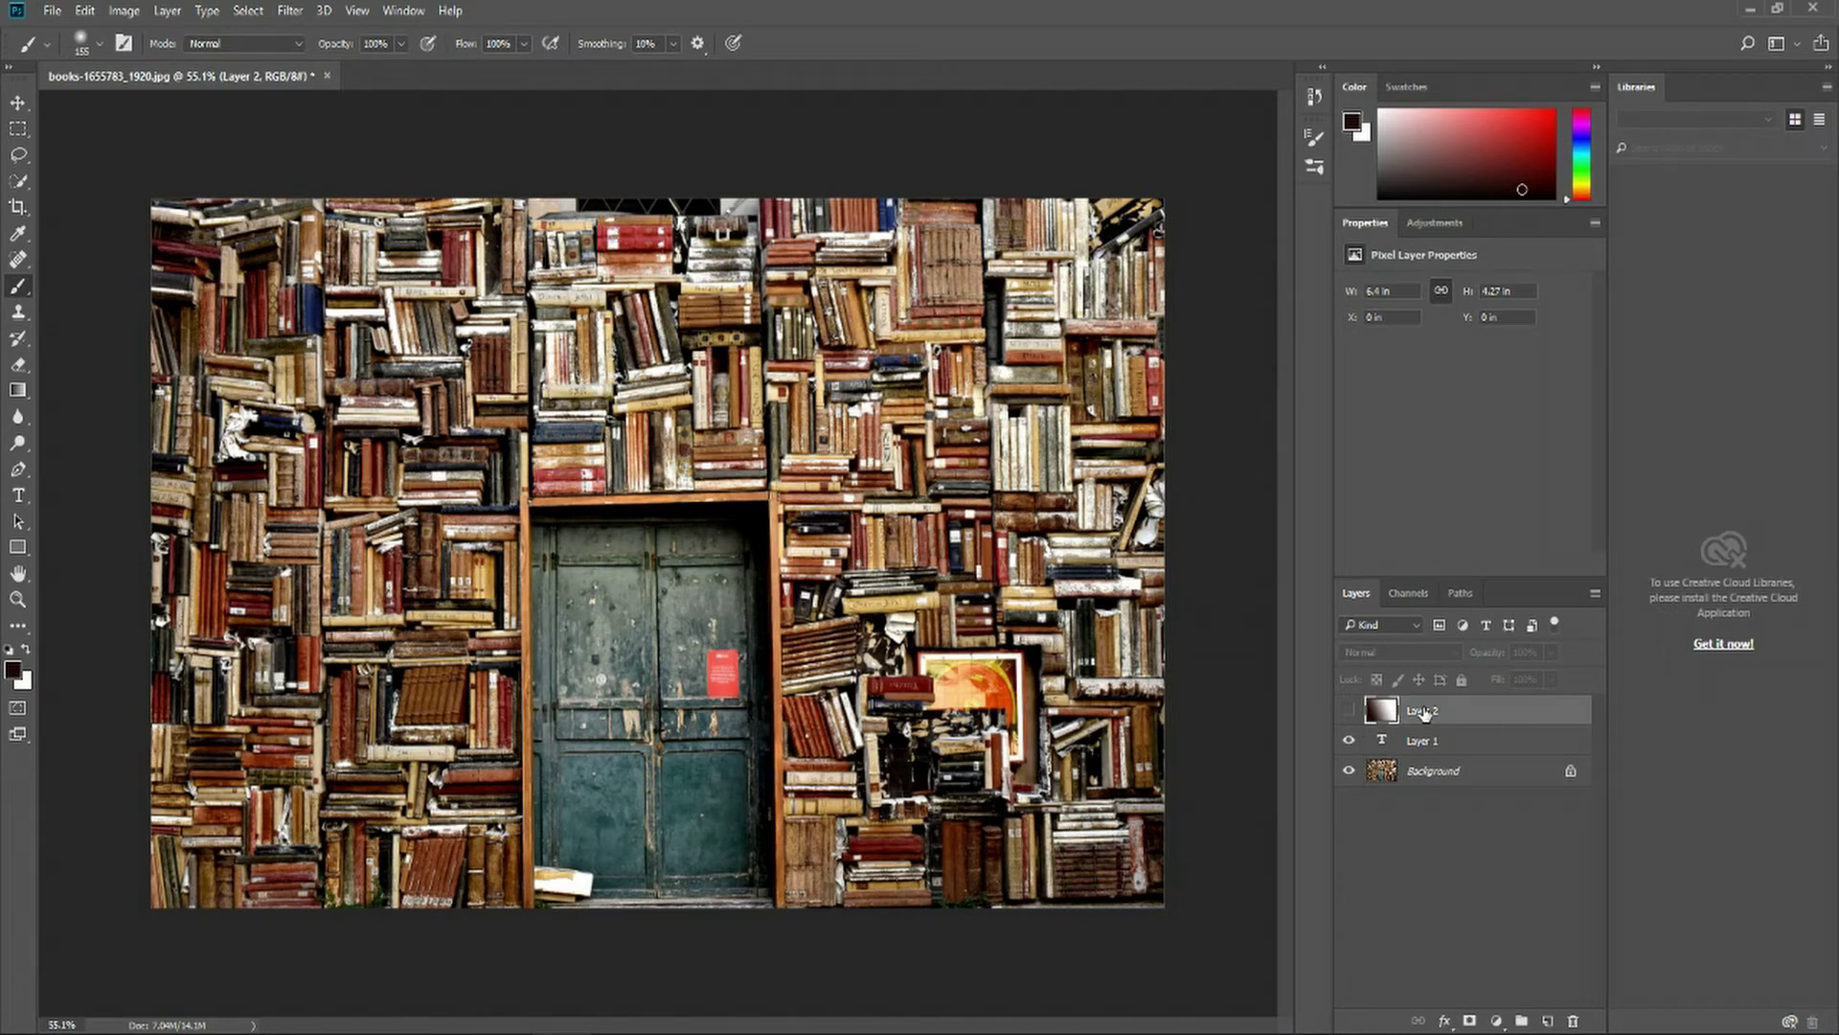
left_click(1435, 778)
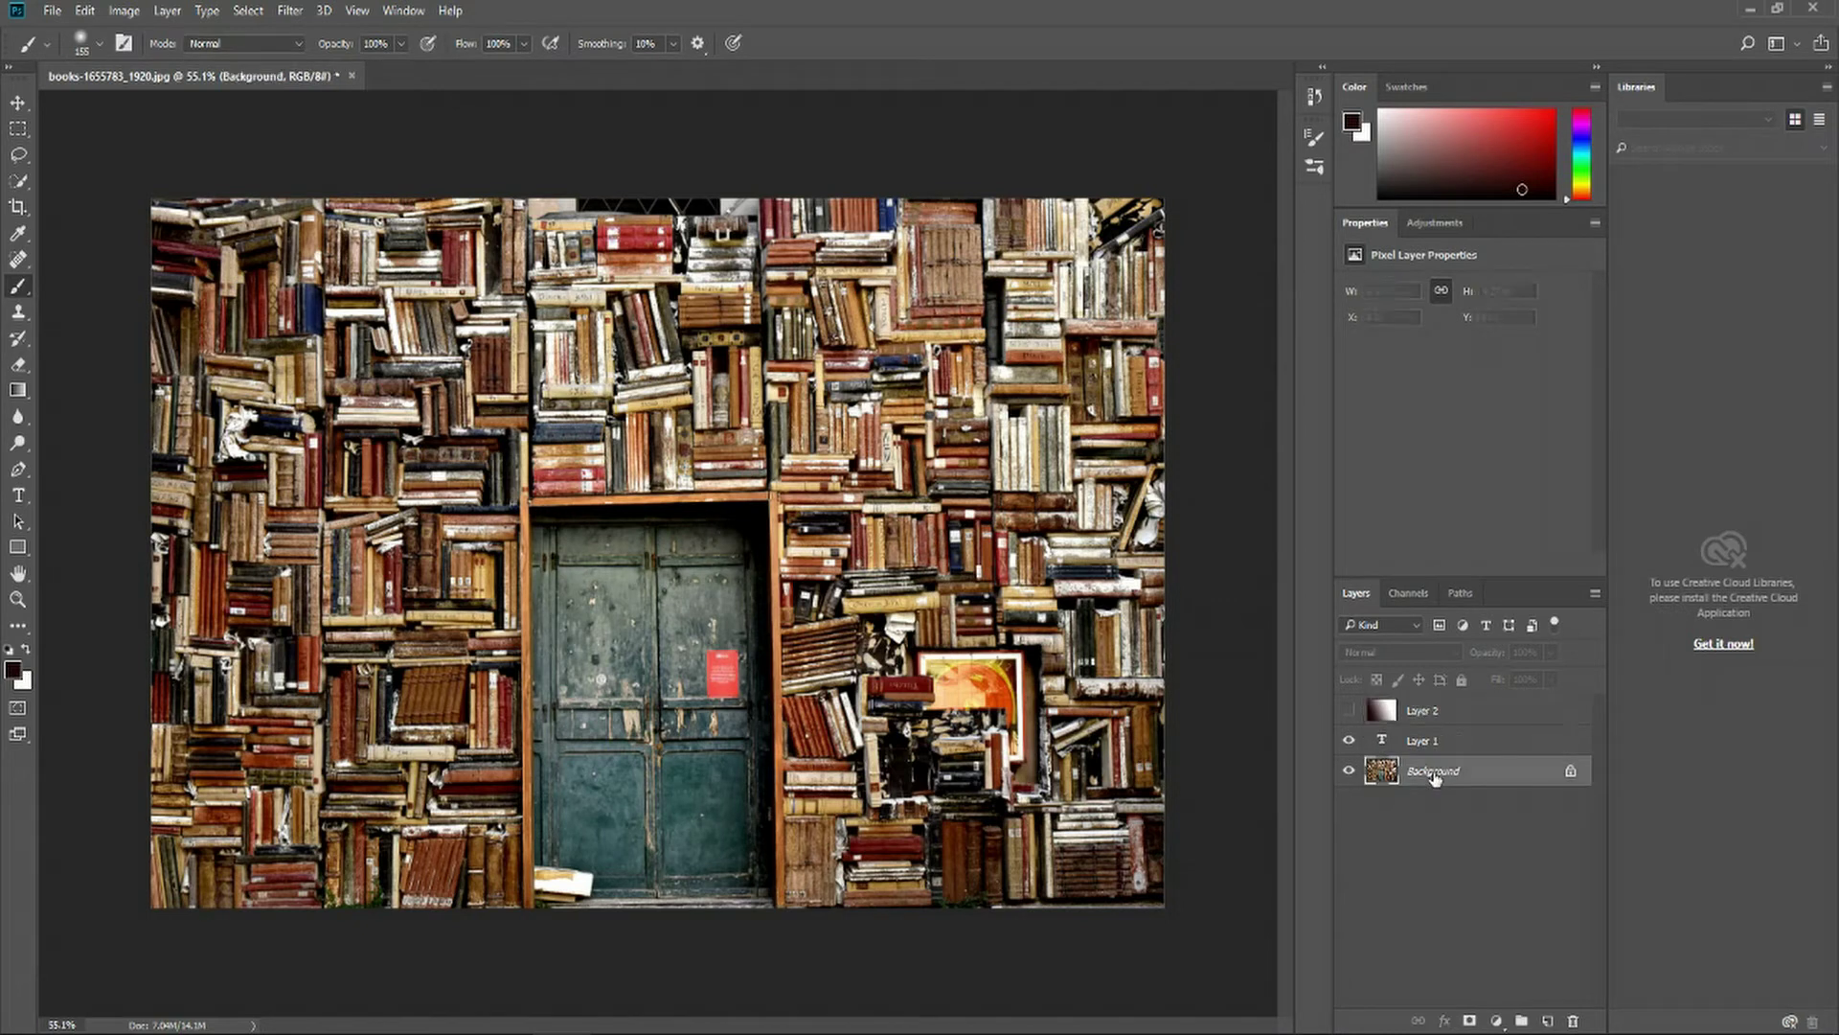
left_click(1350, 714)
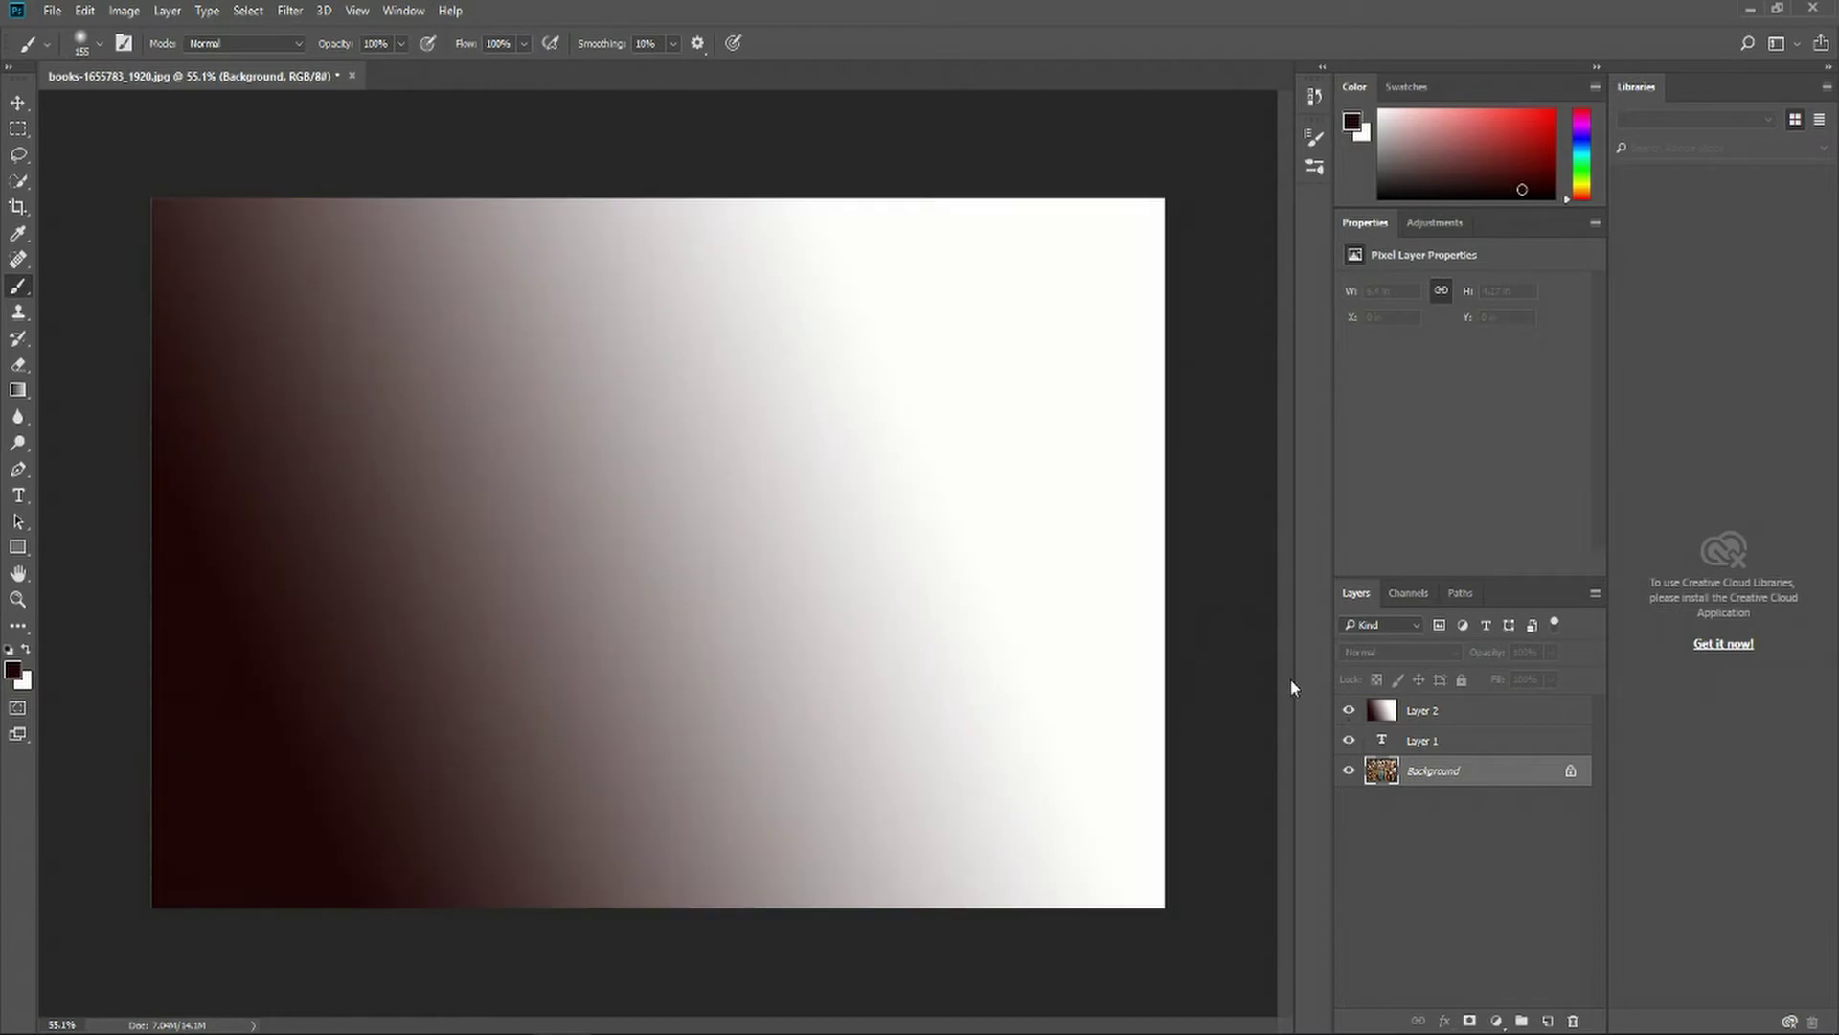
left_click(1403, 716)
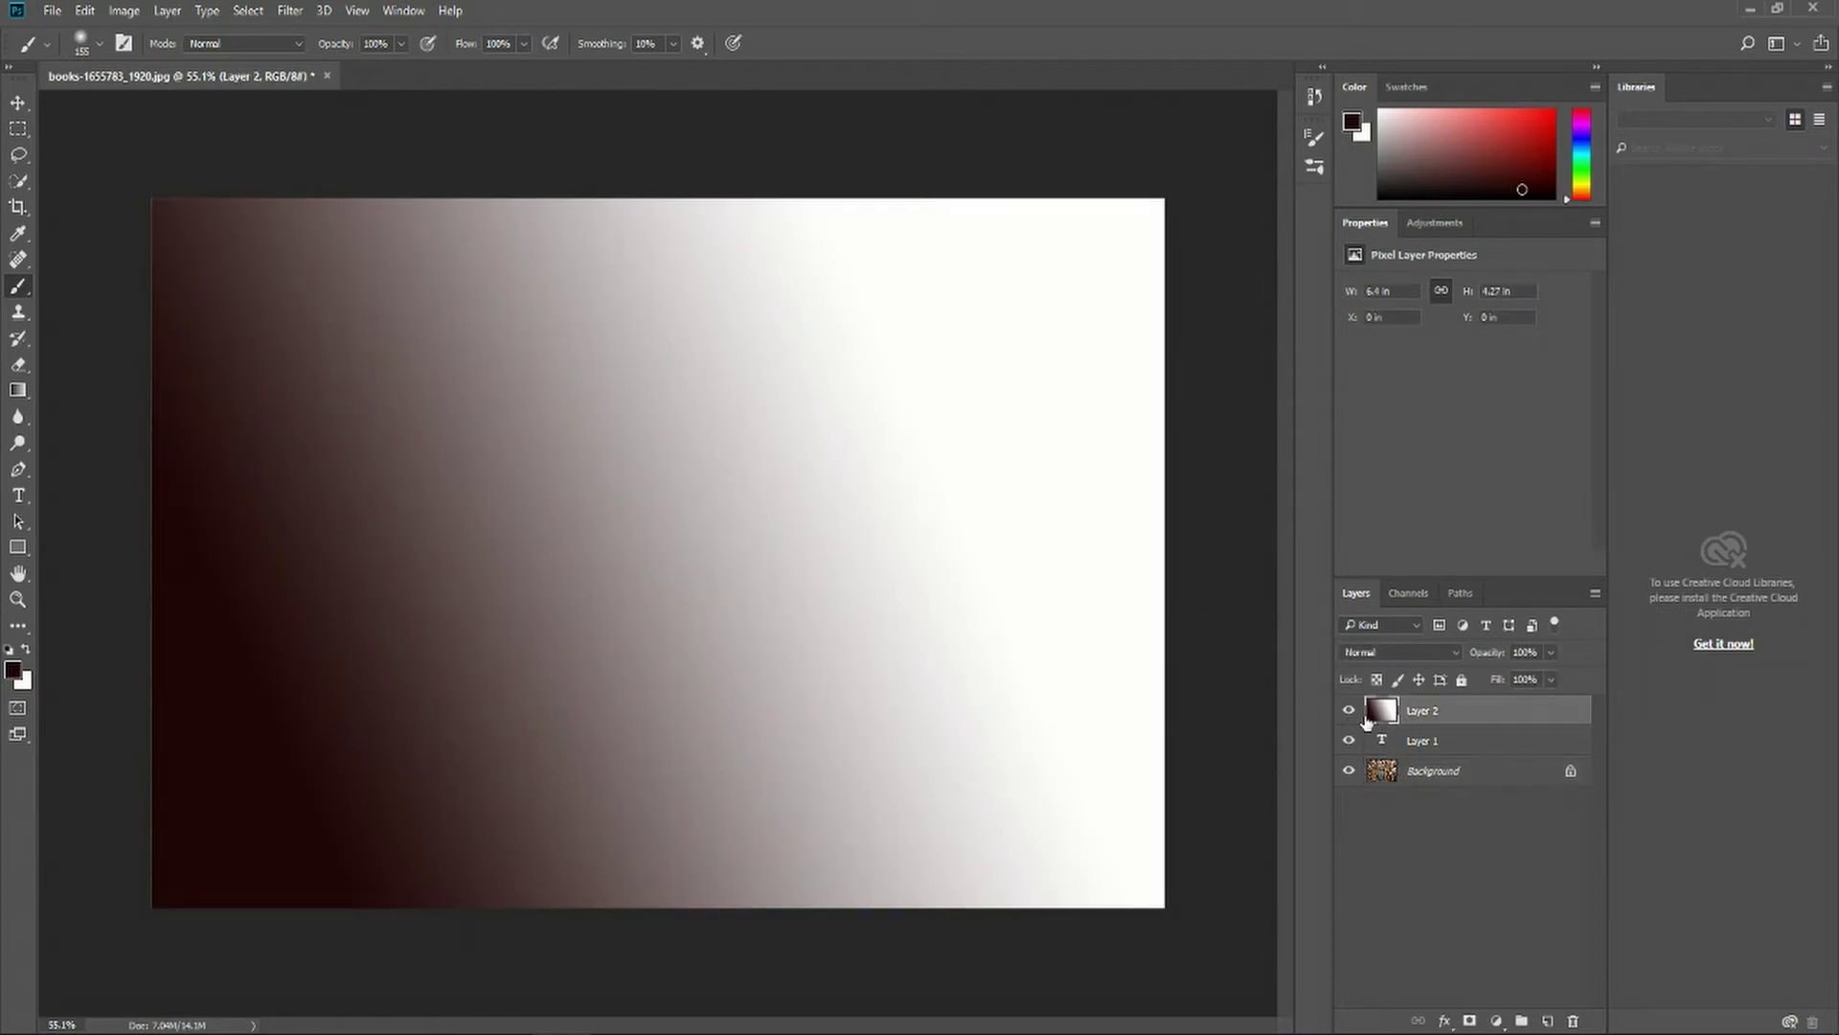
left_click(1350, 711)
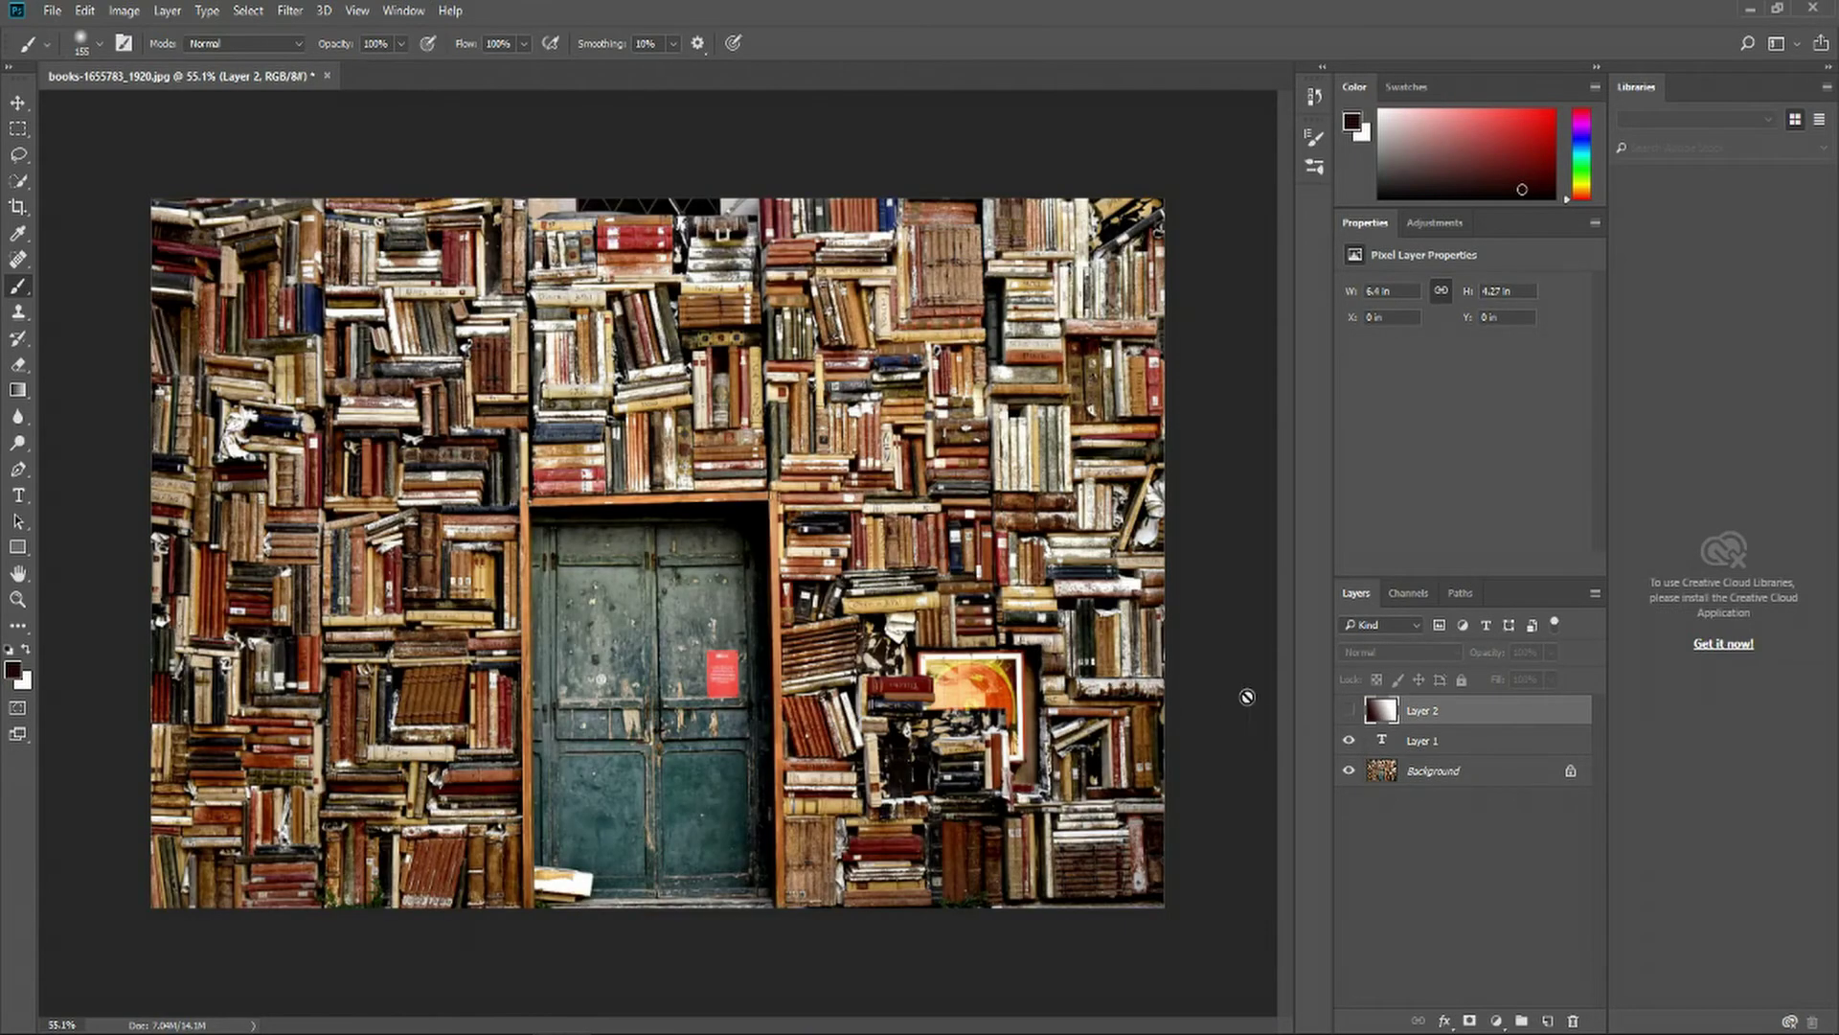
left_click(1416, 768)
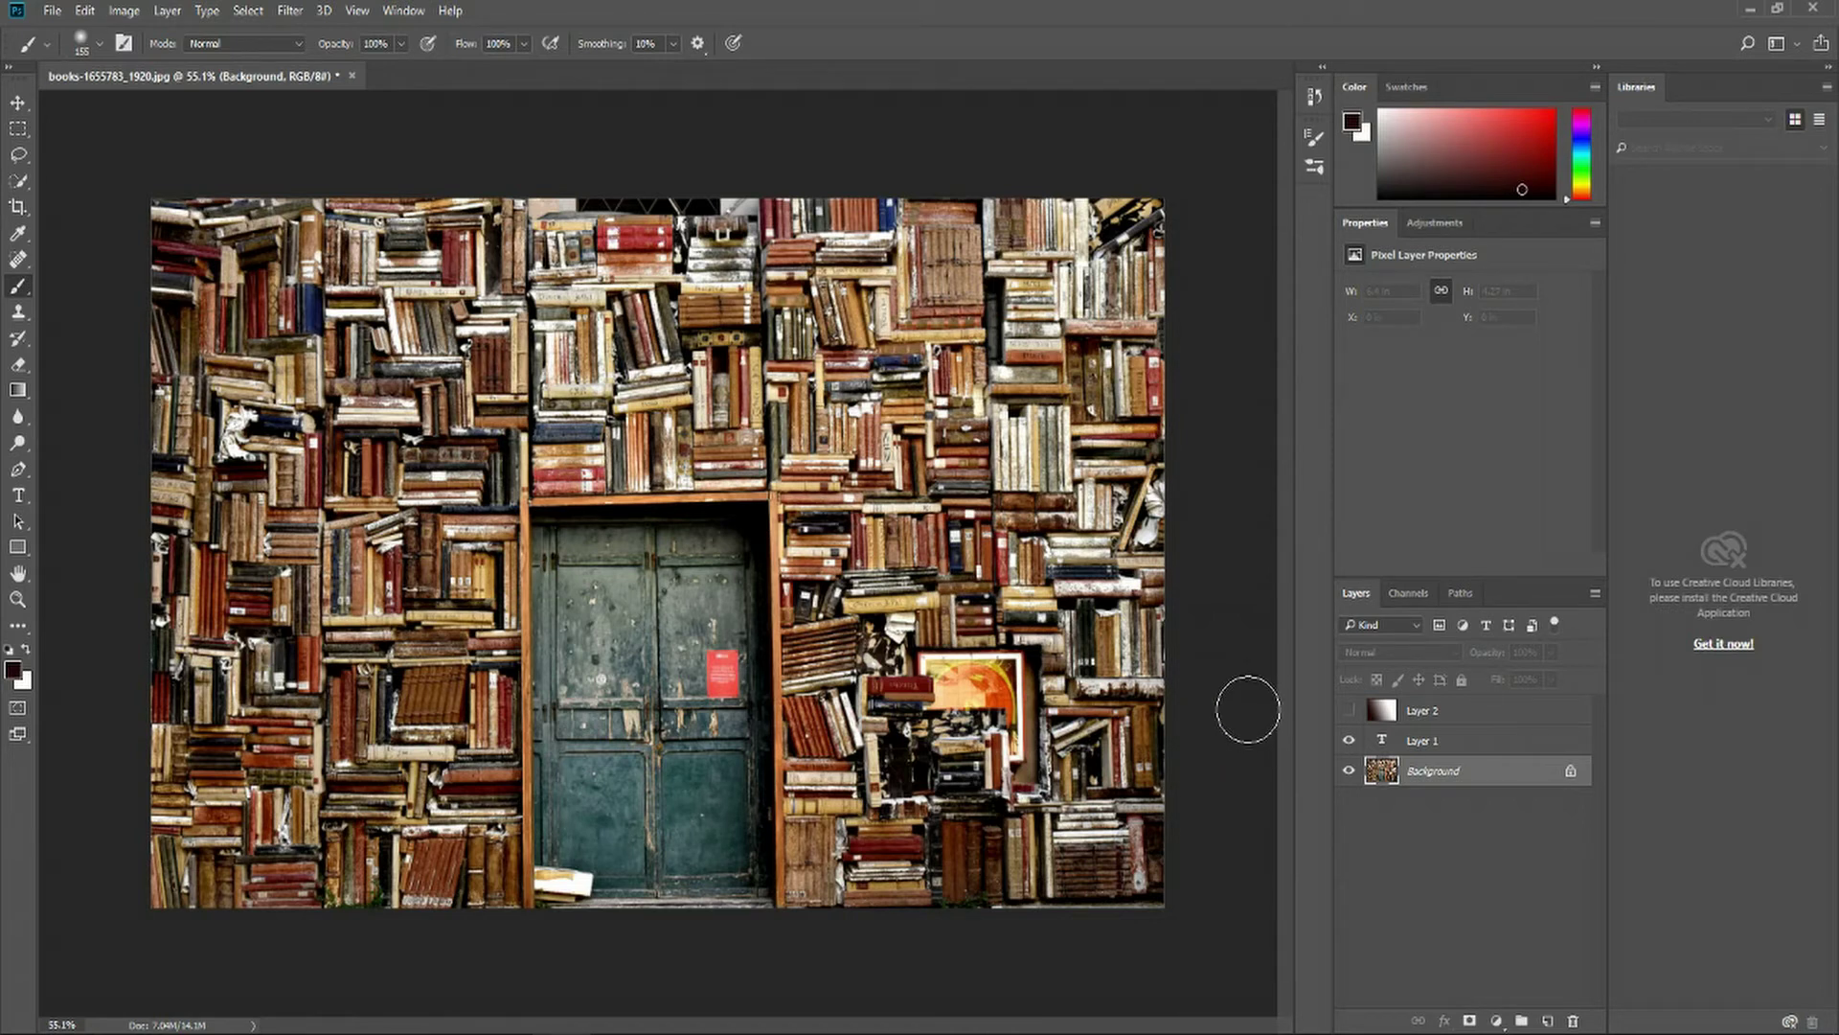
left_click_drag(1333, 578, 1323, 579)
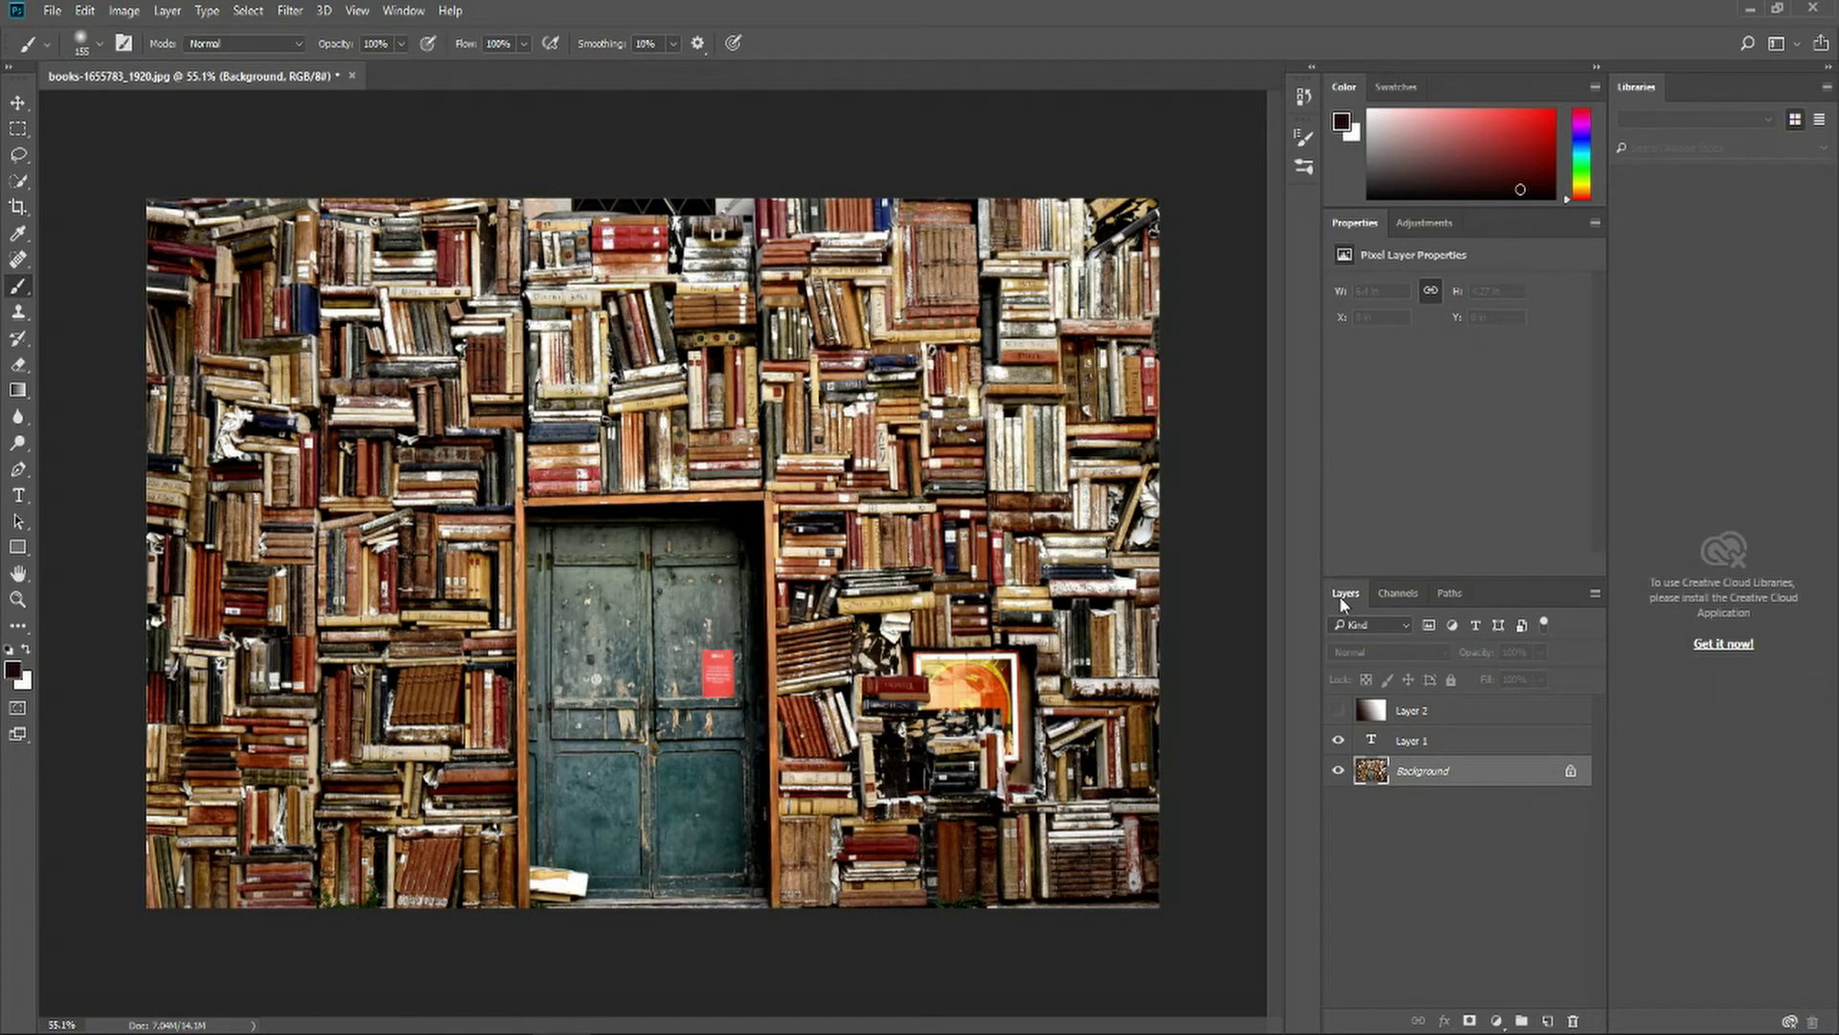
left_click(1395, 591)
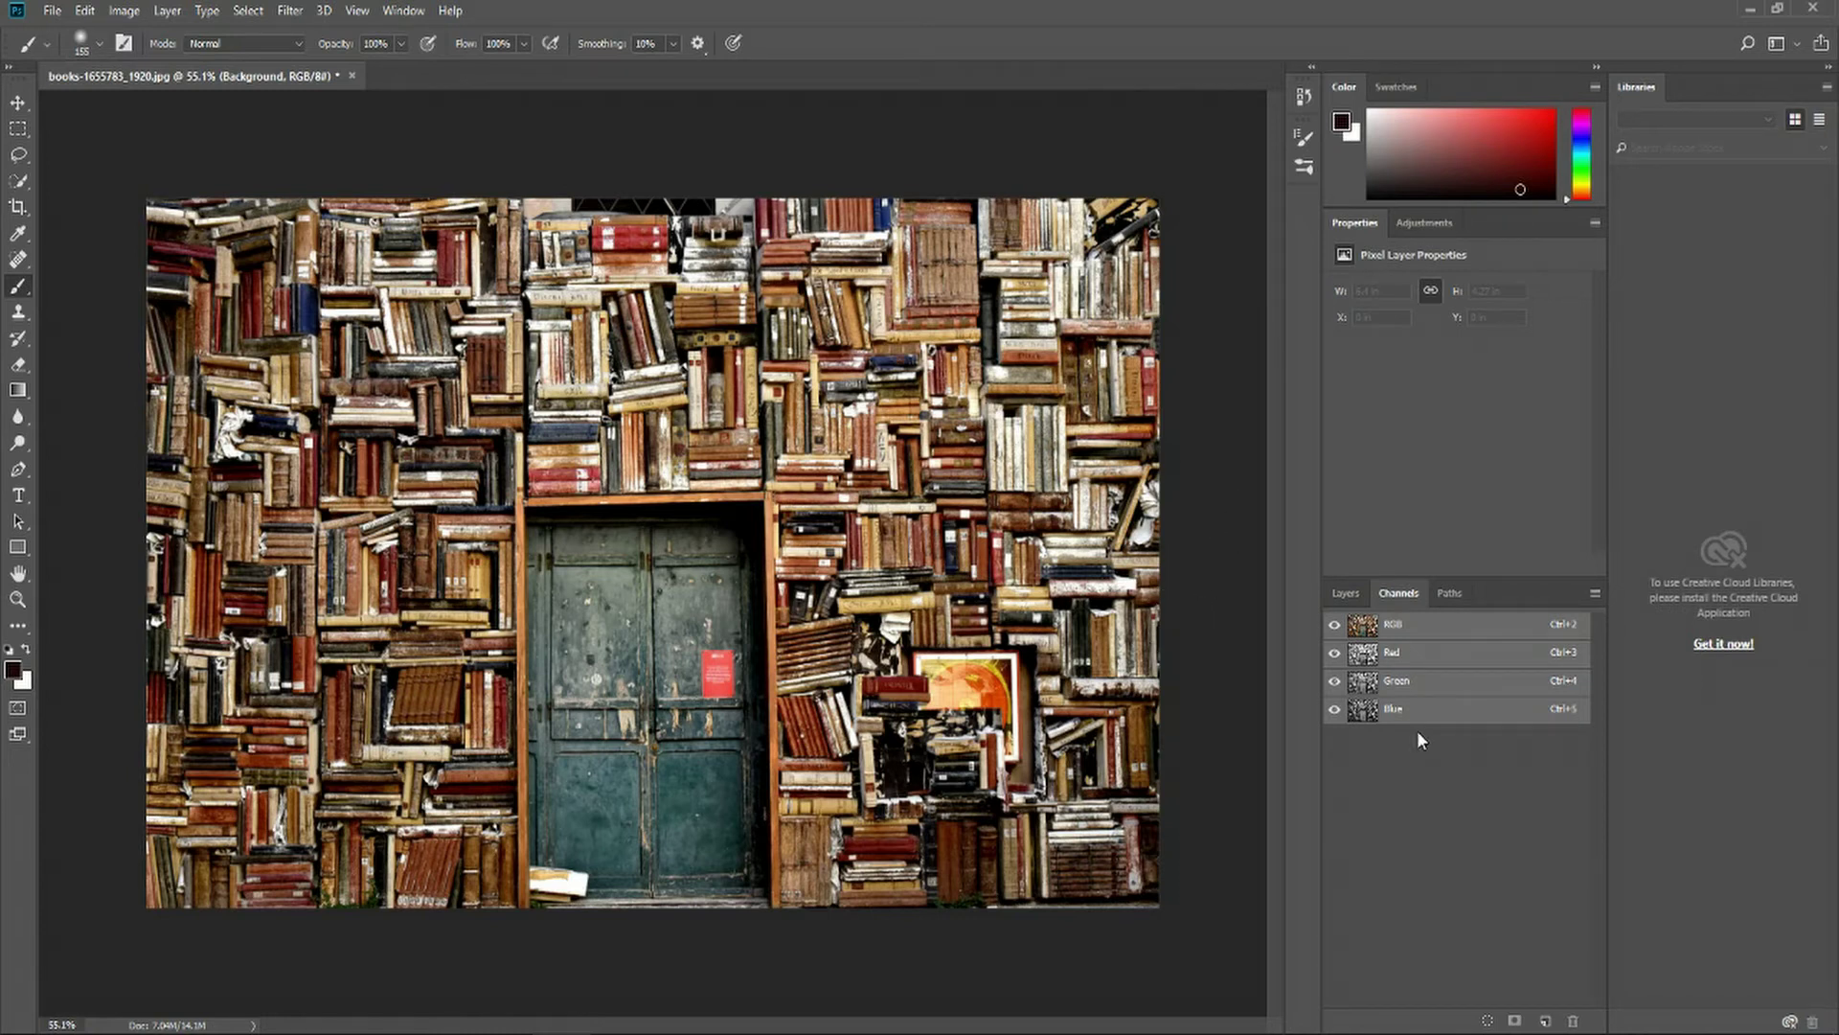
View the Red, Green and Blue channels in turn, restore RGB, and open Paths
left_click(1400, 661)
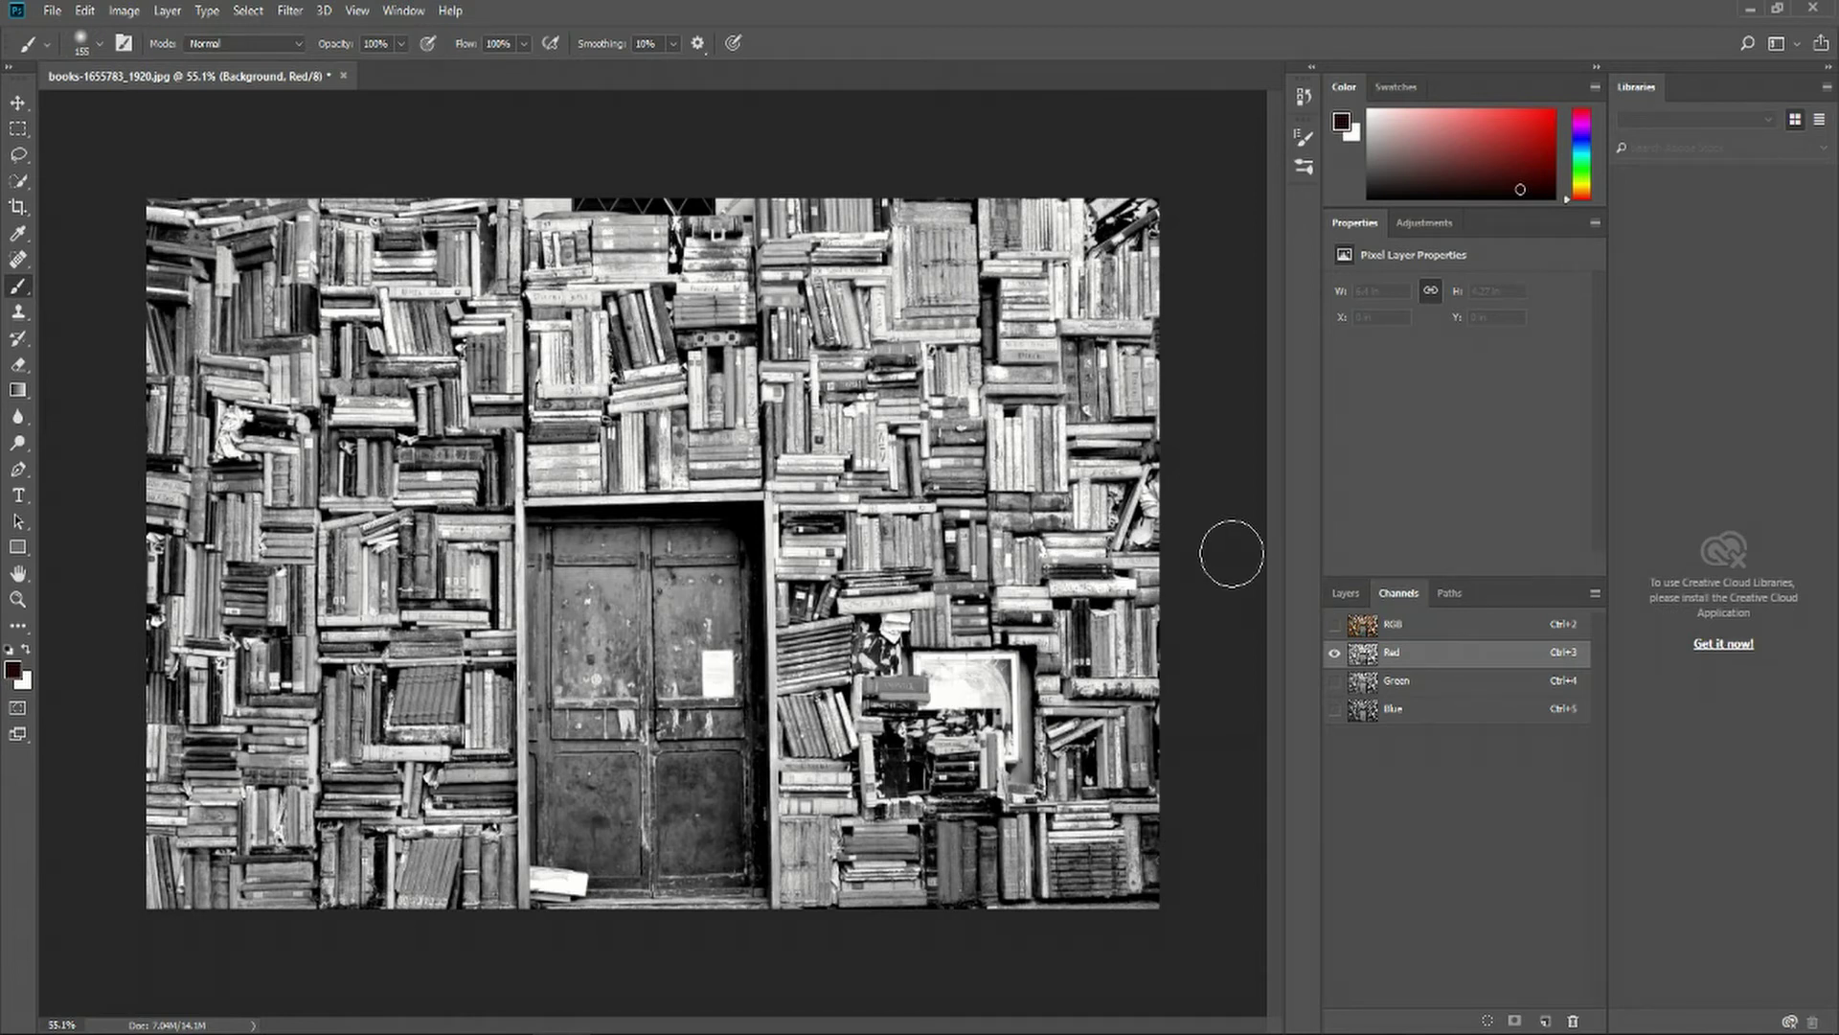
left_click(1394, 682)
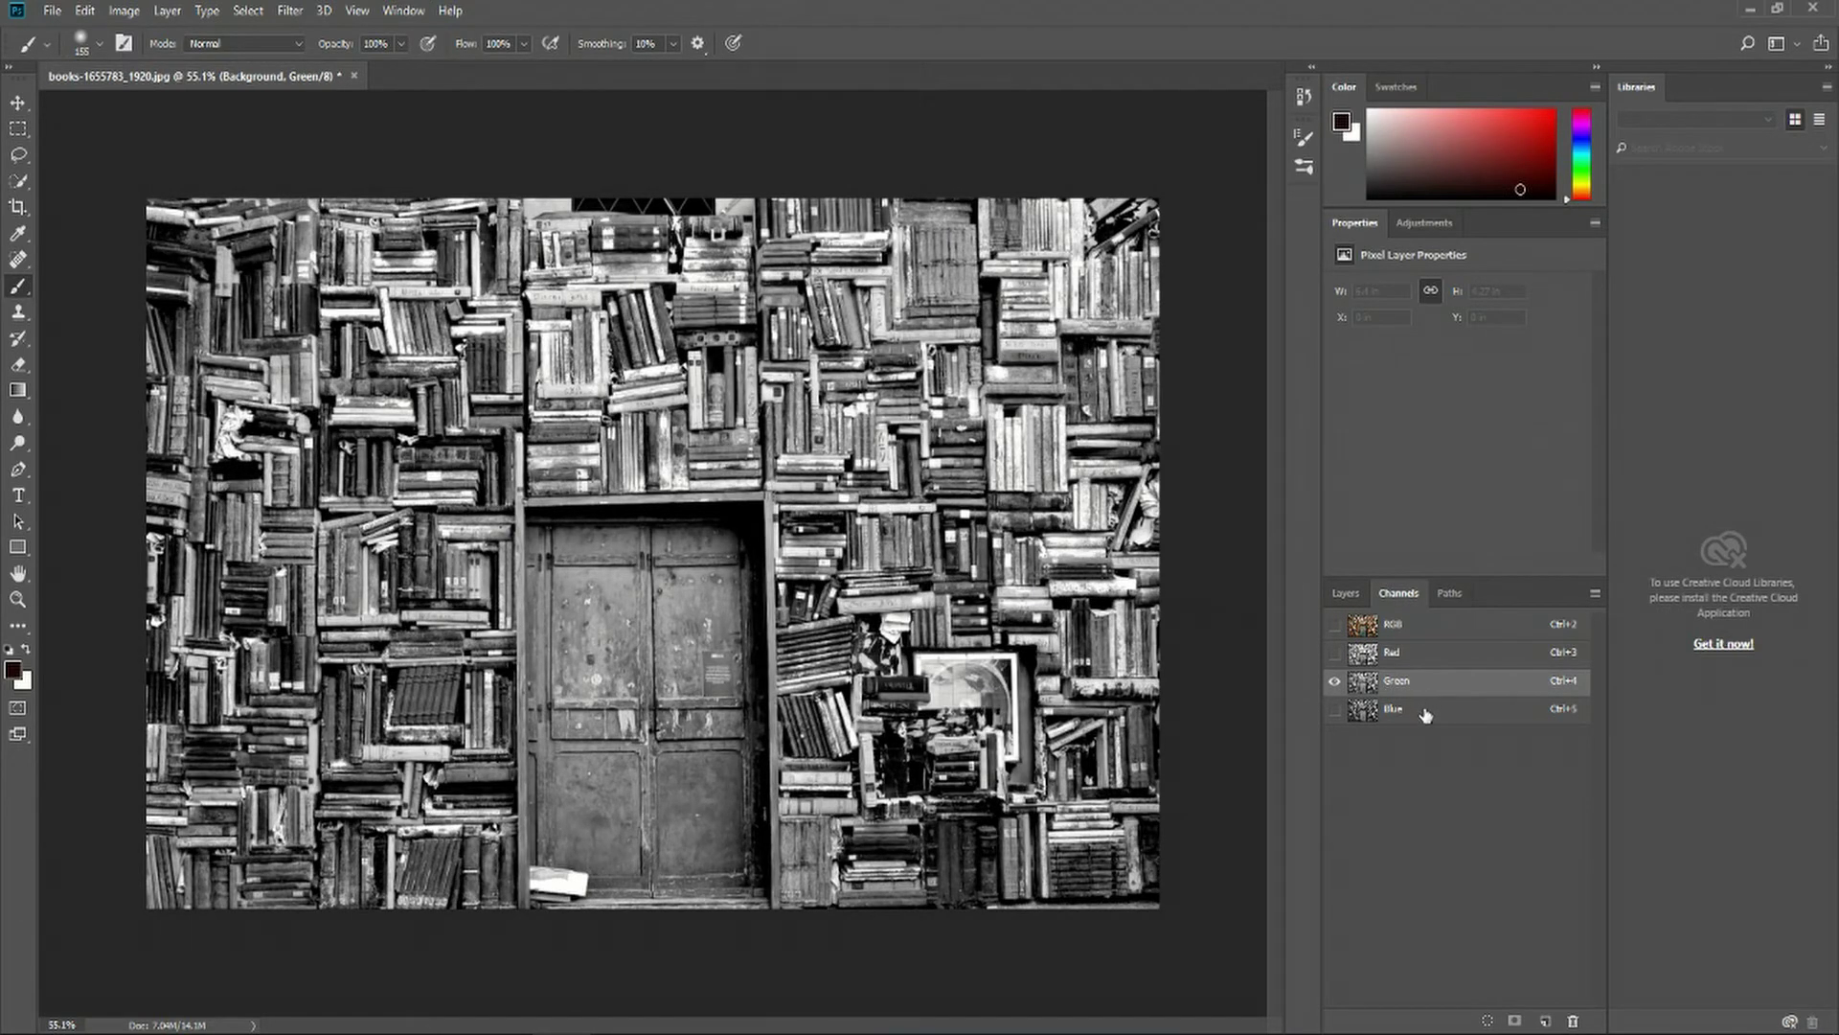
left_click(1426, 713)
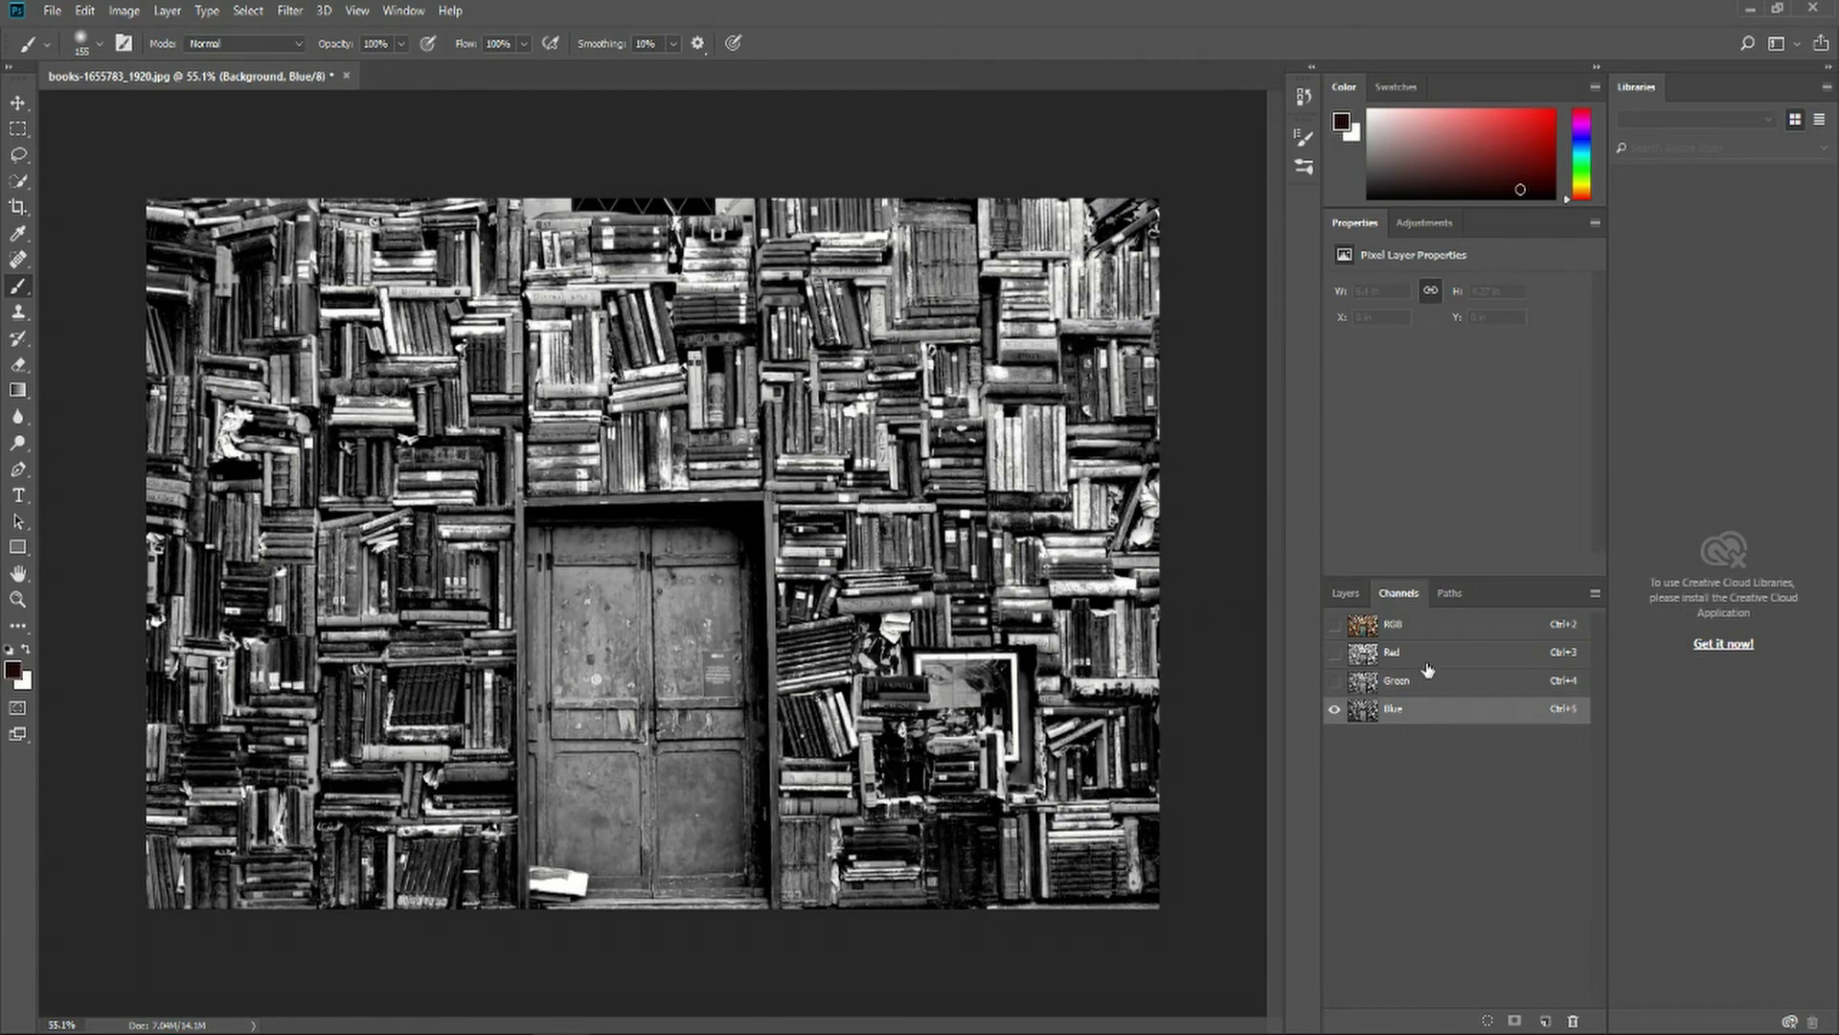
left_click(1427, 628)
left_click(1450, 594)
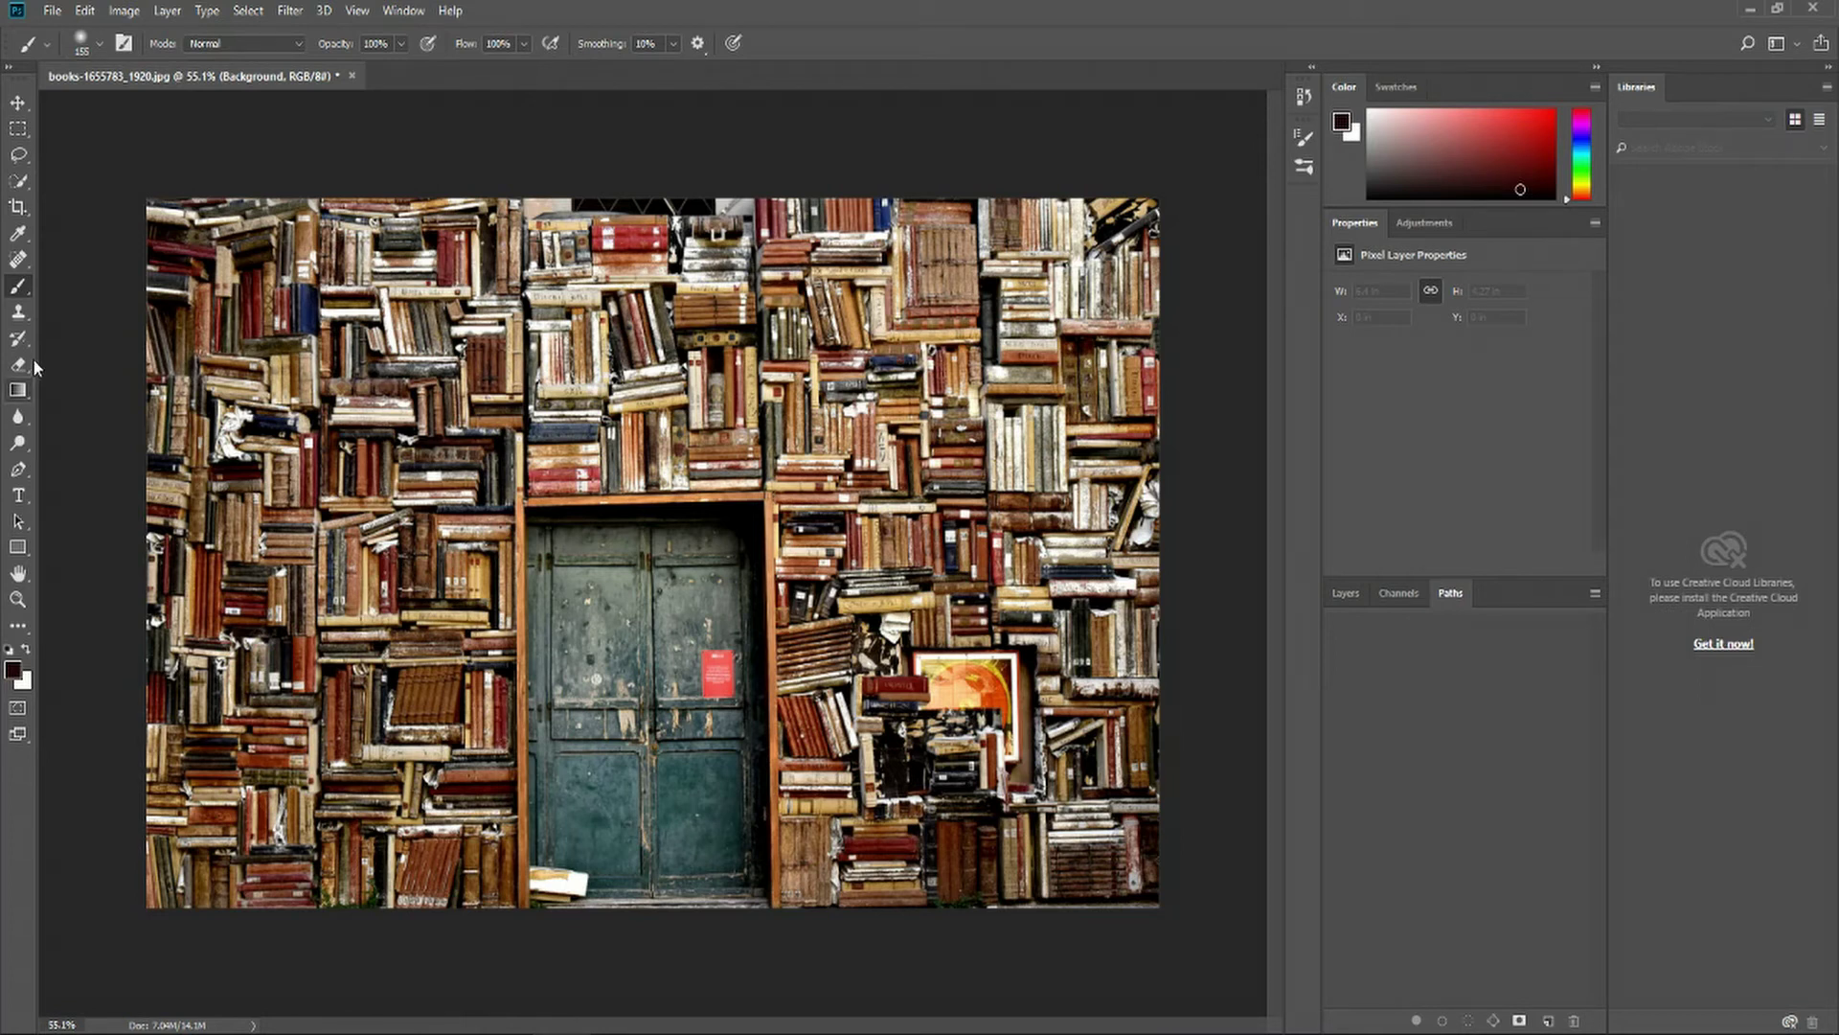
Draw a six-anchor work path across the upper shelves with the Pen tool
left_click(19, 470)
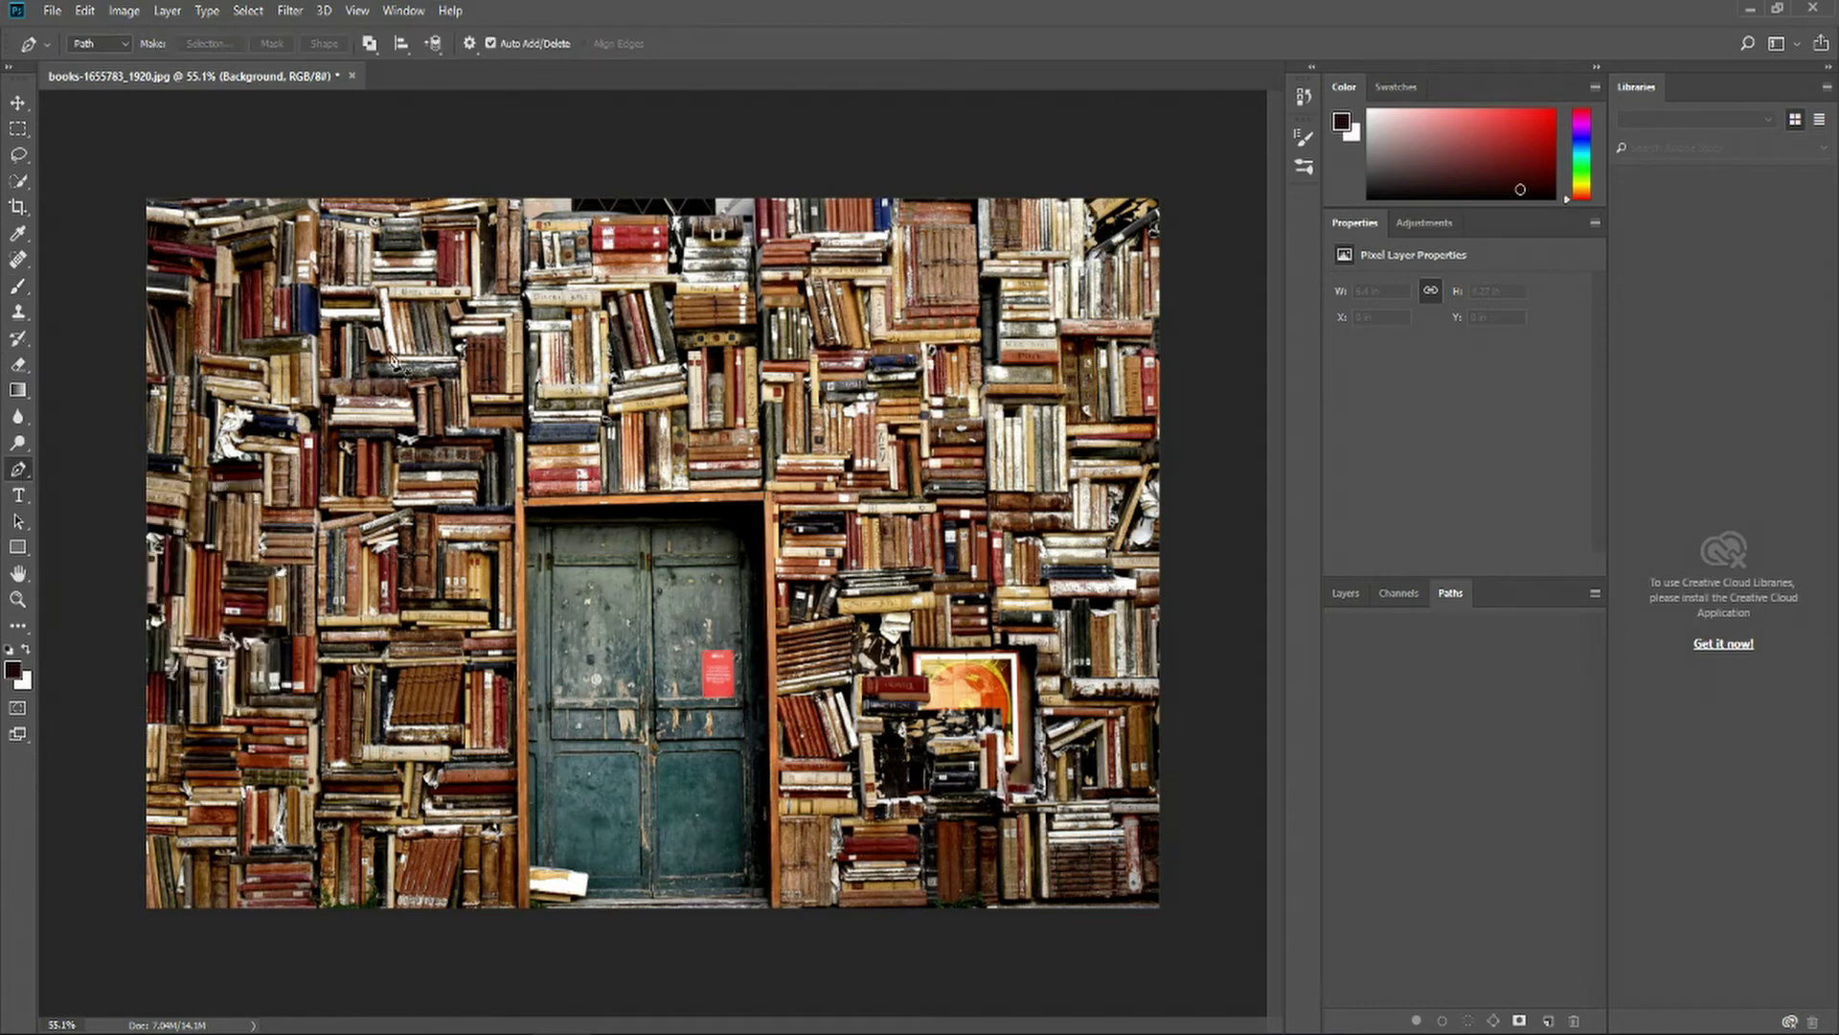
left_click(442, 410)
left_click(501, 371)
left_click(681, 319)
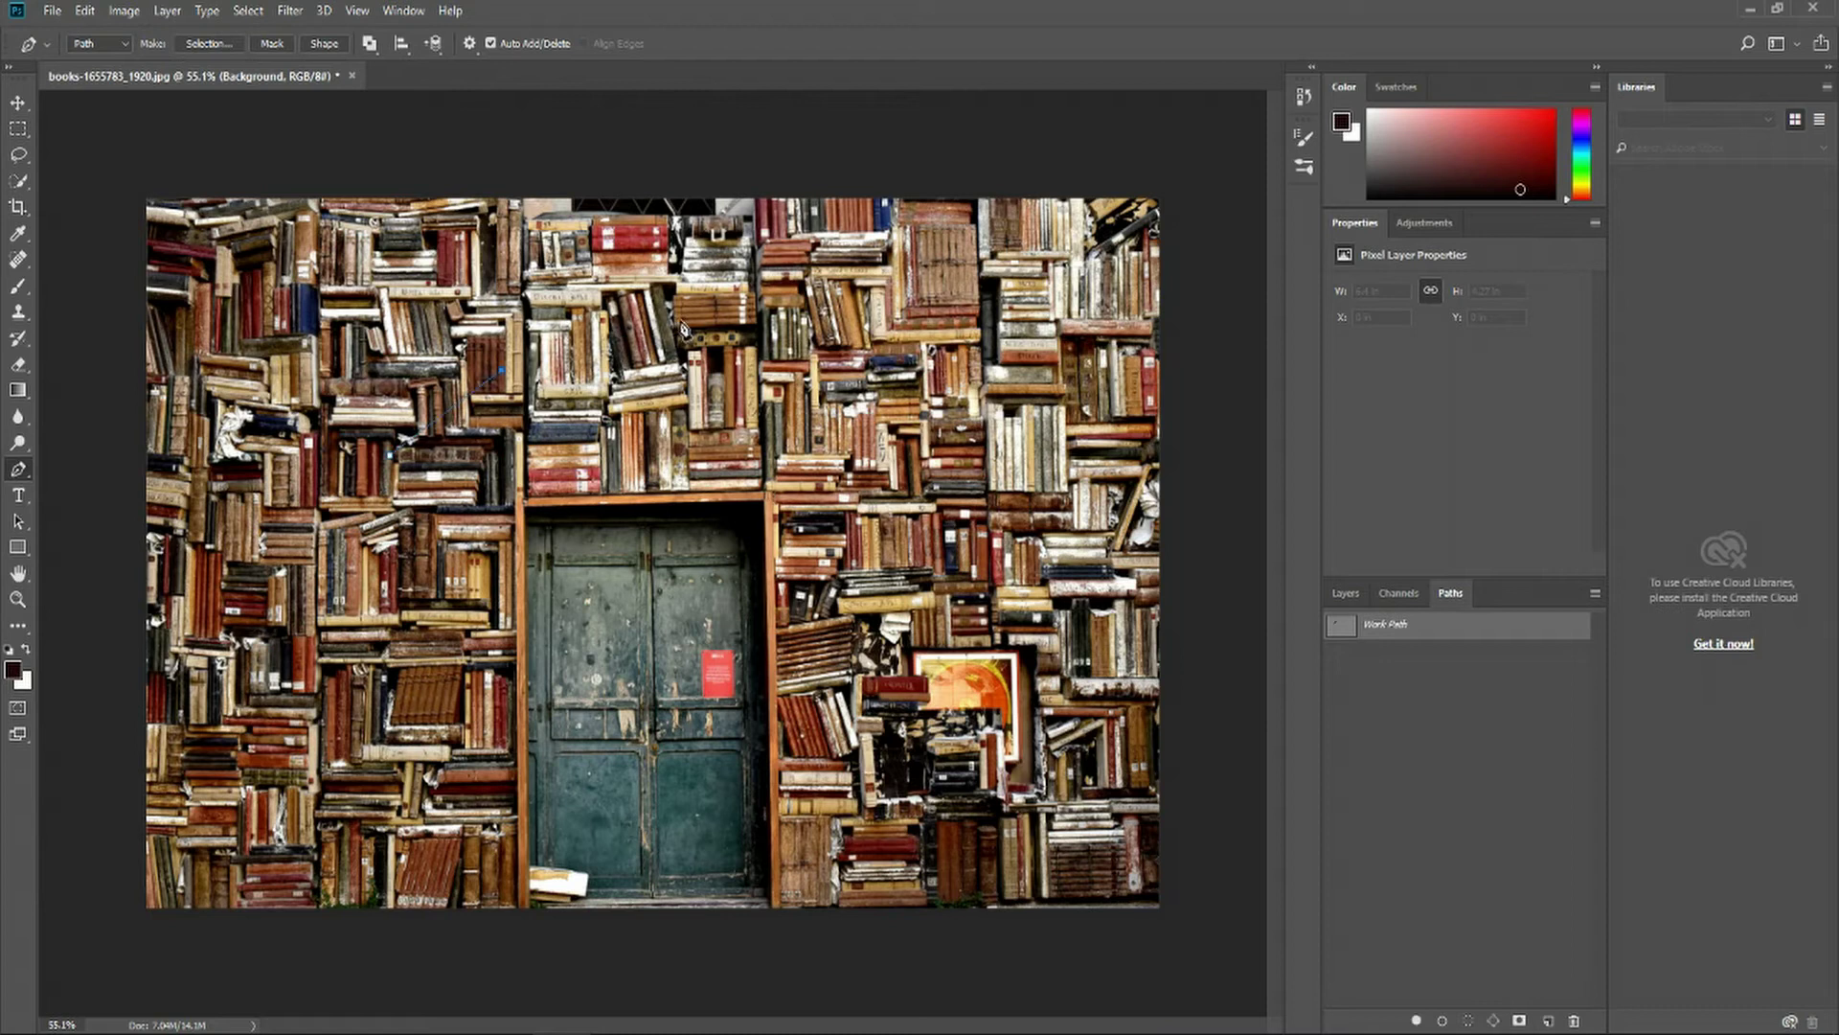
left_click(812, 460)
left_click(586, 448)
left_click(390, 455)
scroll(733, 463, "up", 3)
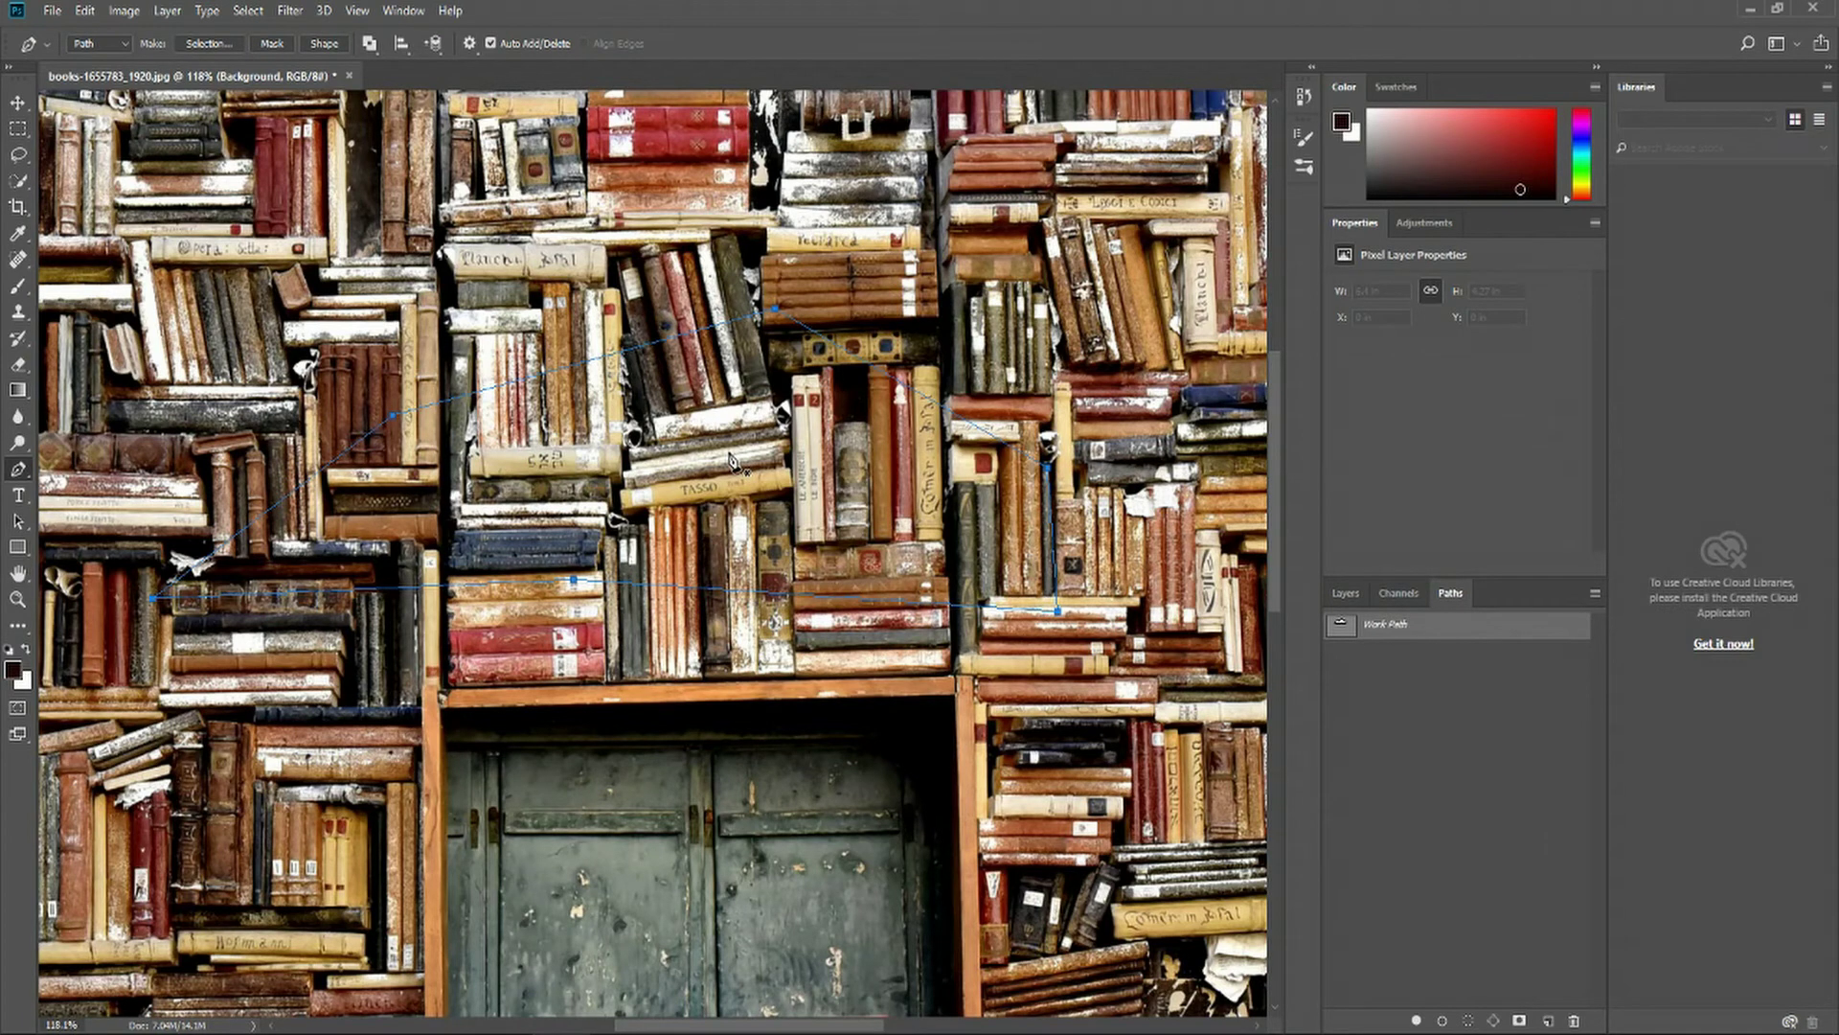
Fill the work path with the dark foreground colour
right_click(733, 462)
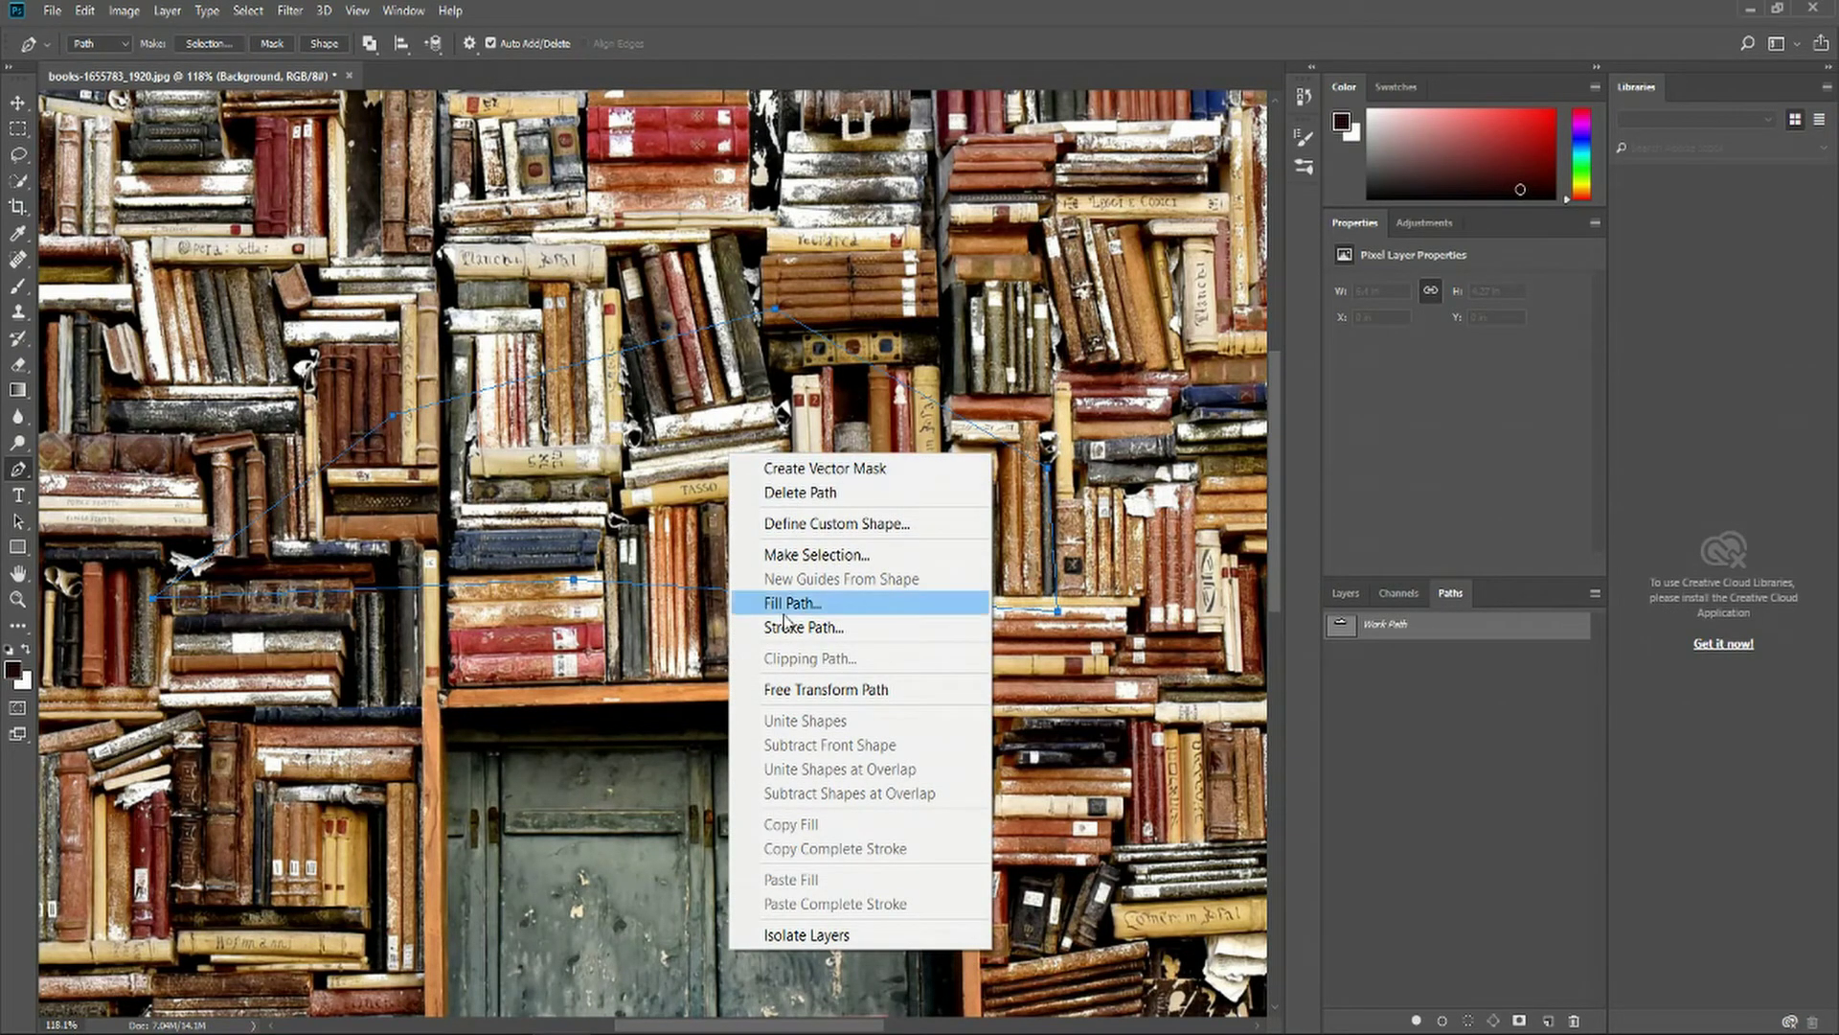
left_click(817, 605)
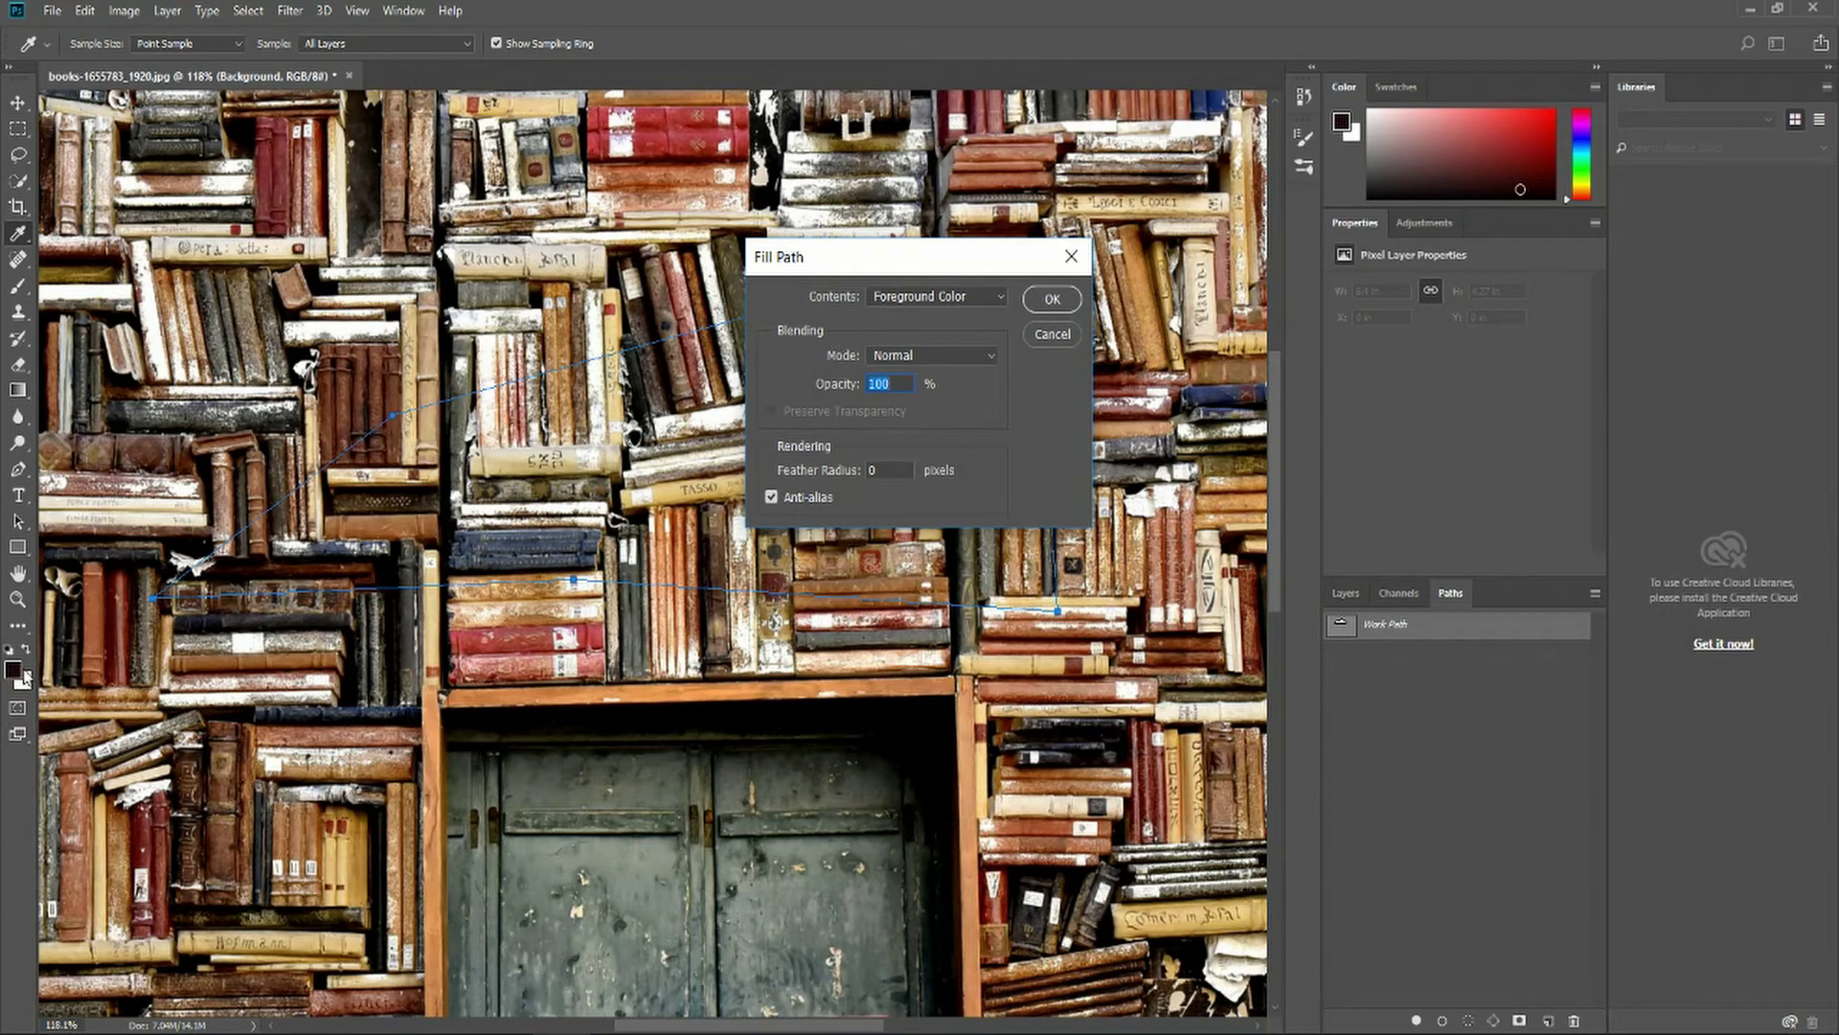
left_click(1052, 299)
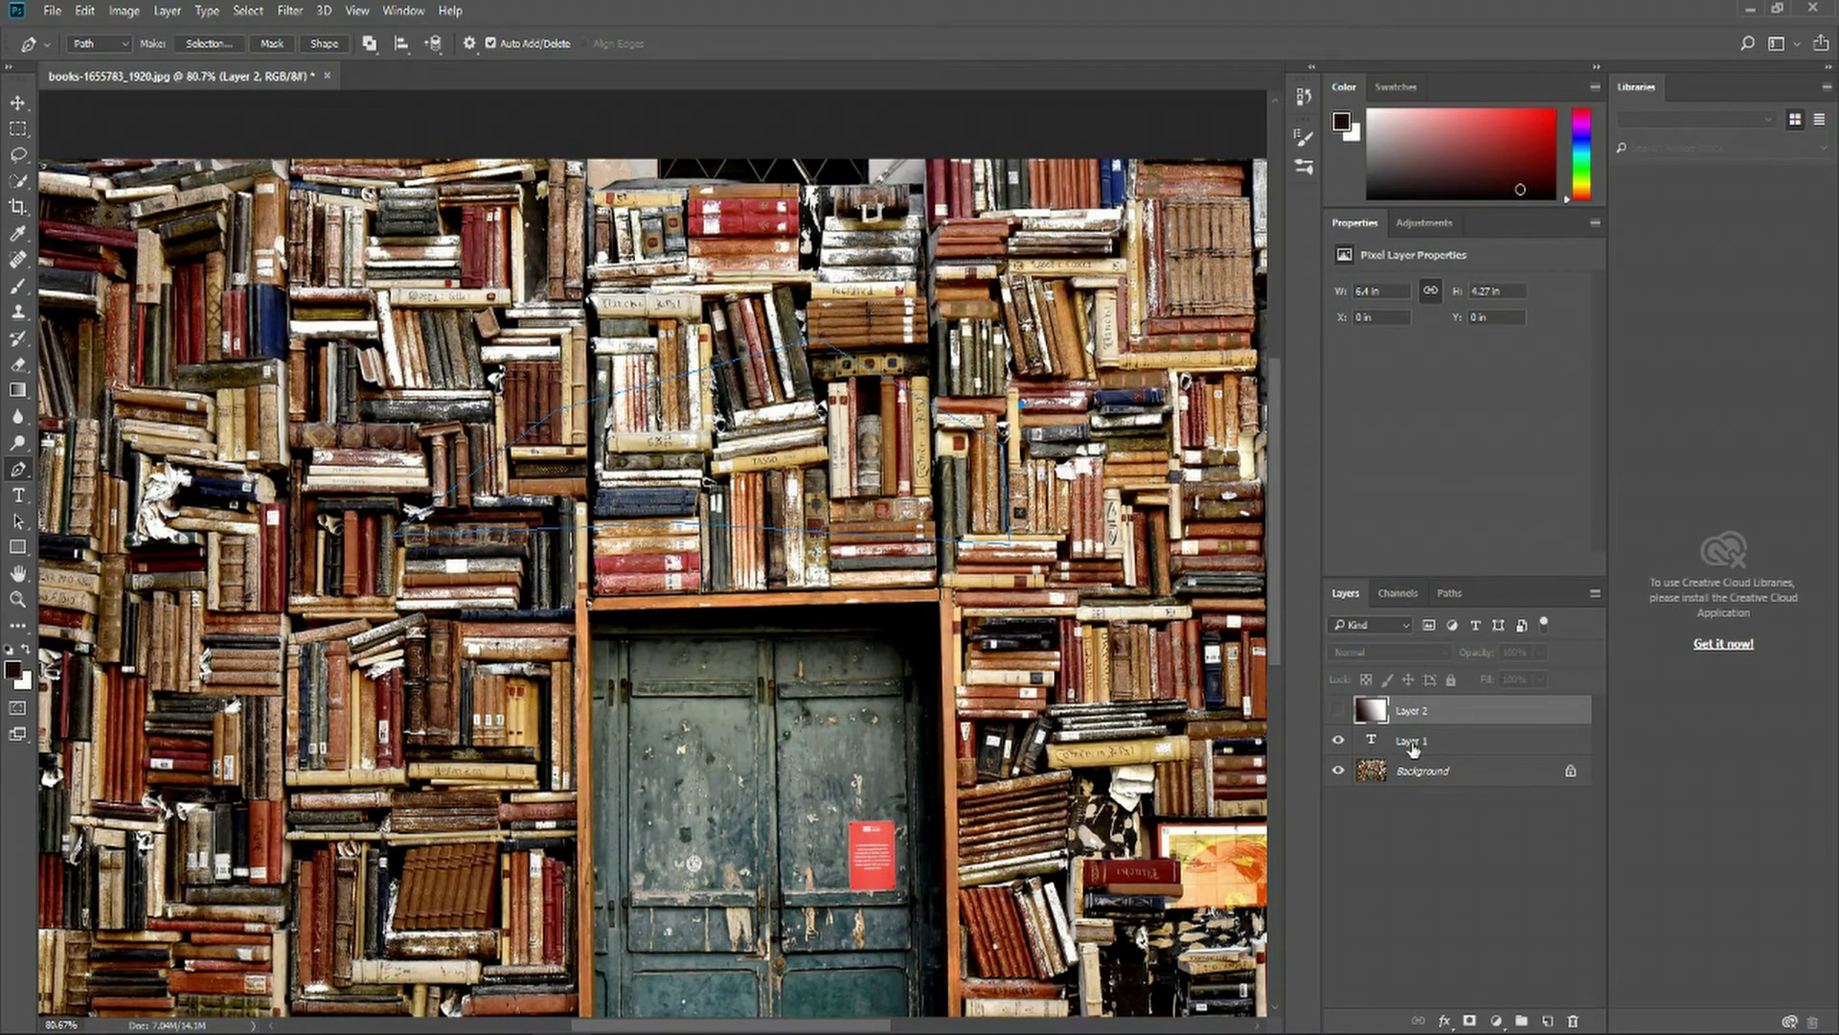
Select the type layer Layer 1 and scroll the canvas around its 'Test Layer' text
left_click(1411, 744)
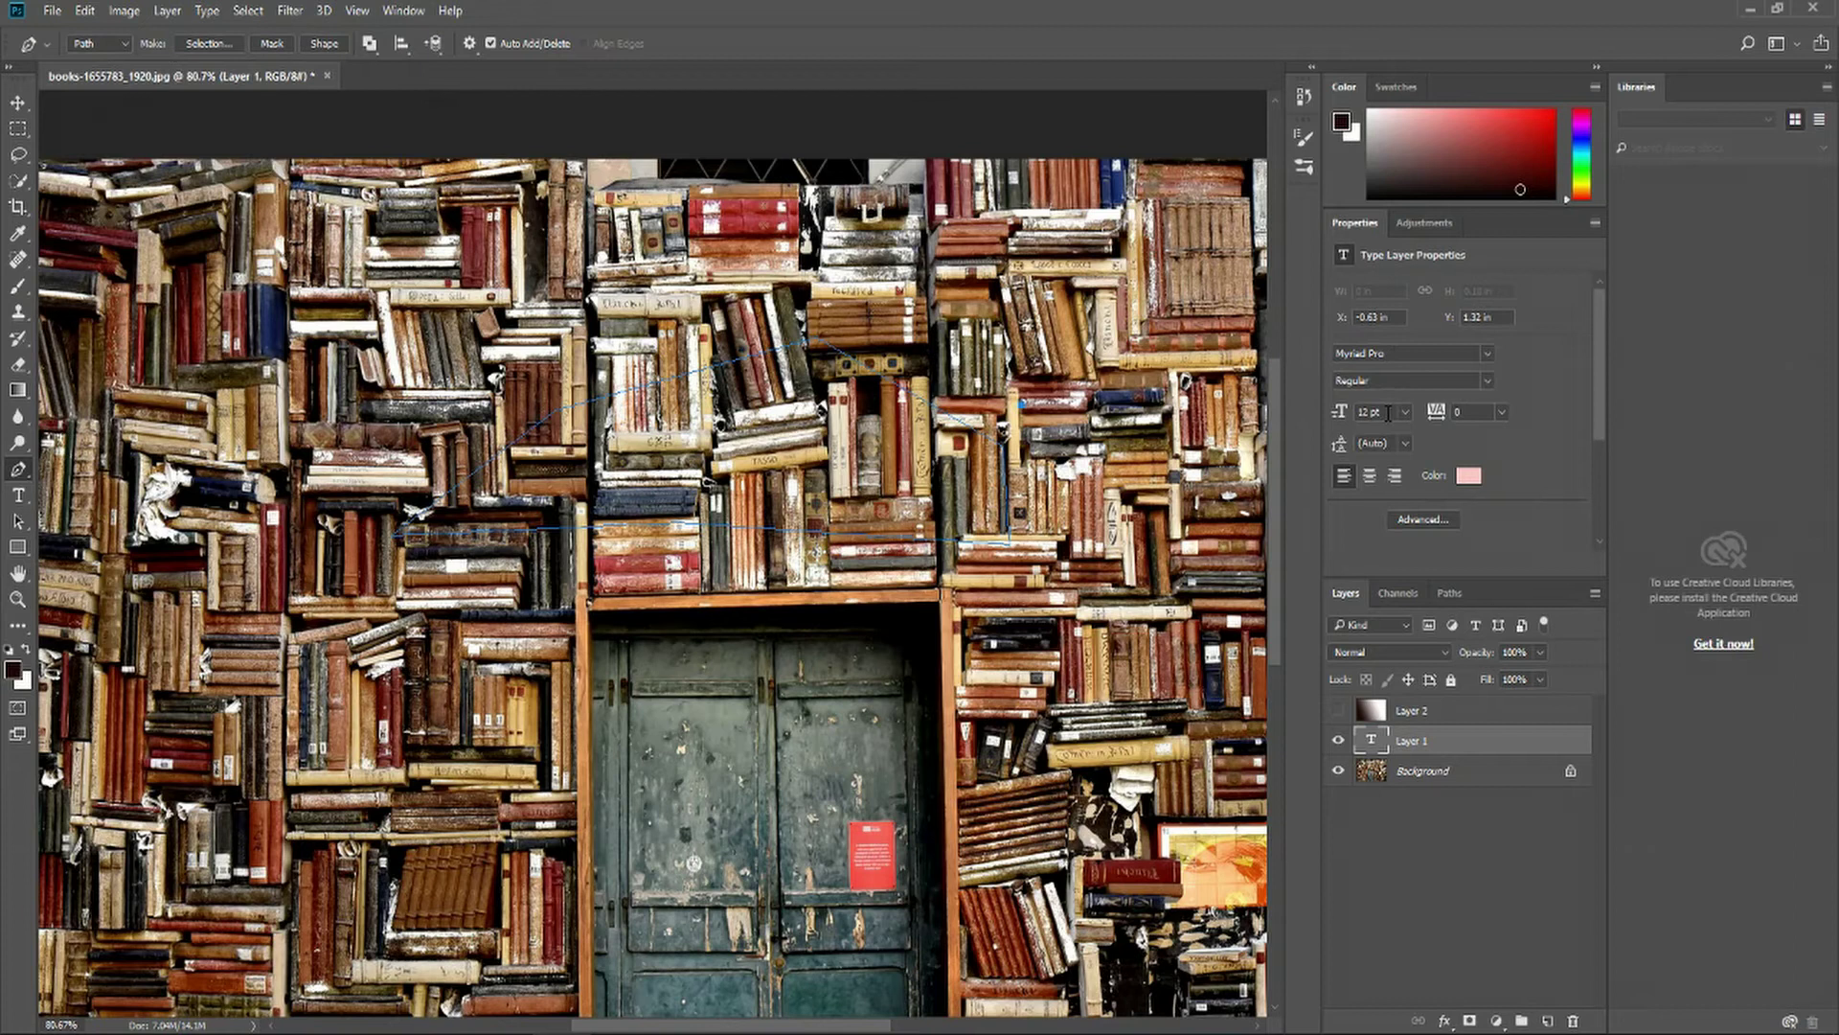
scroll(850, 474, "right", 2)
scroll(850, 475, "down", 1)
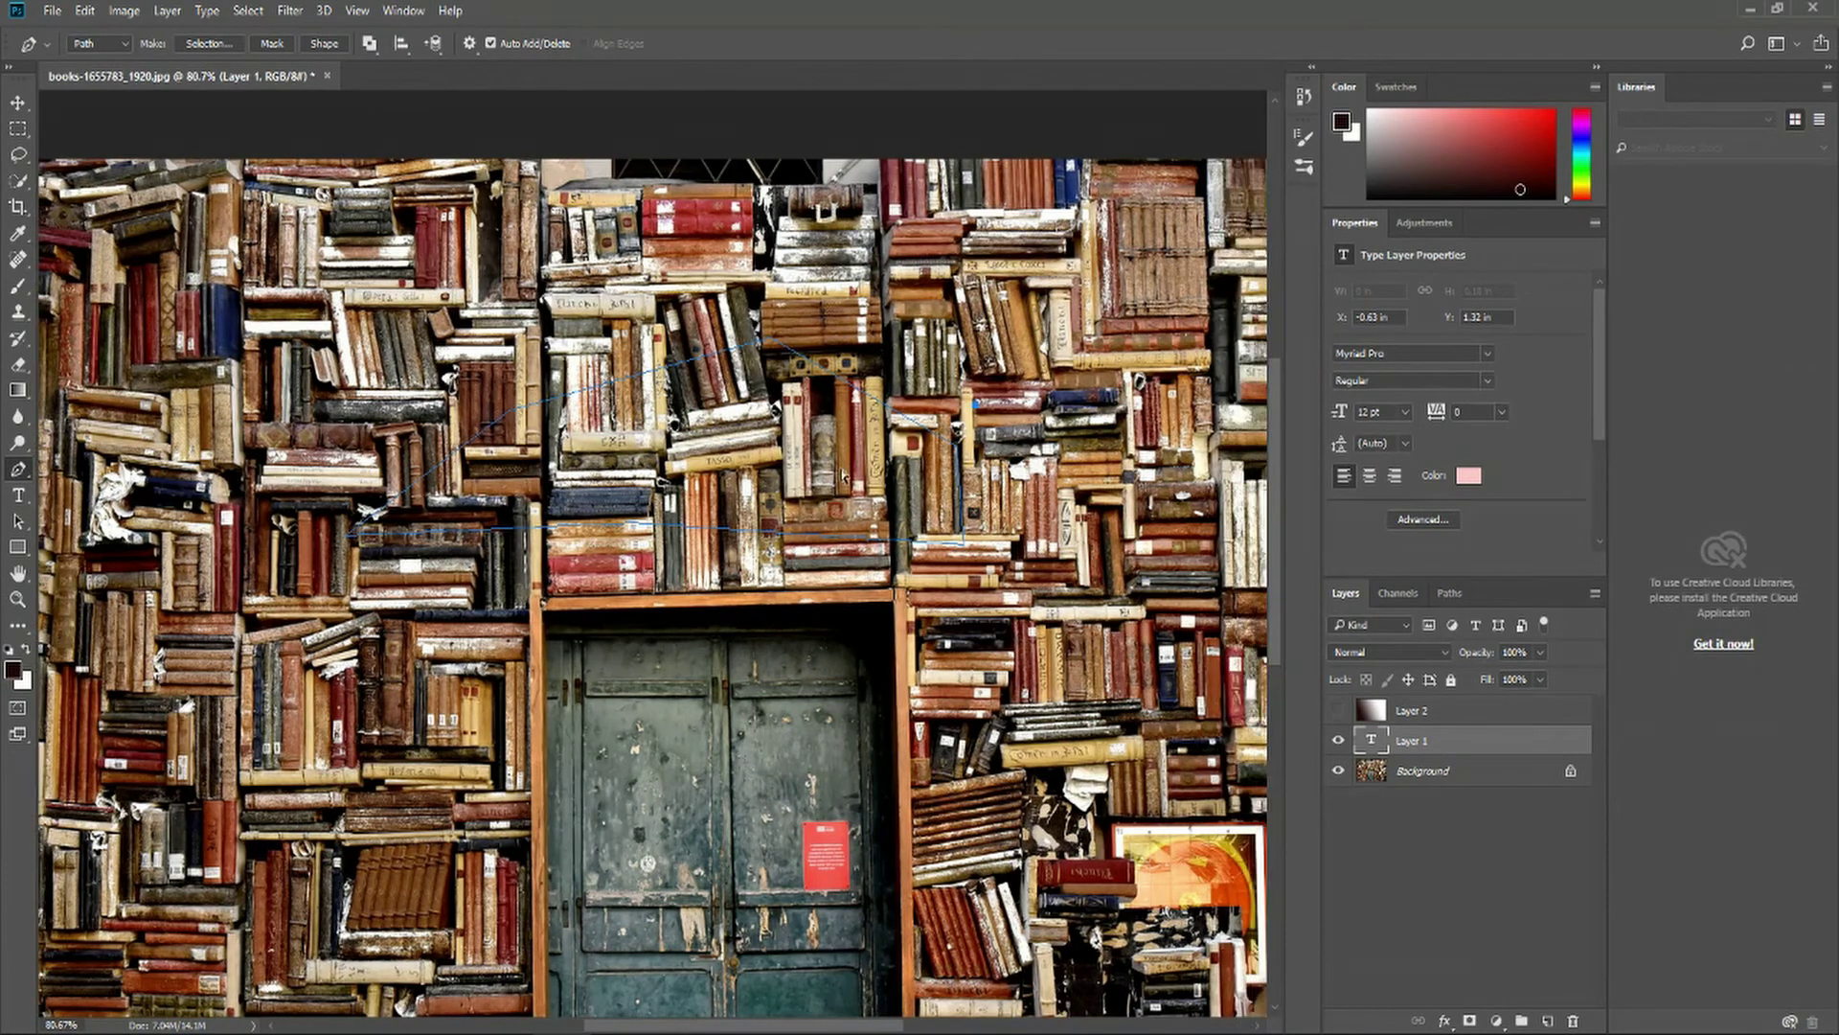
scroll(849, 474, "down", 3)
scroll(767, 469, "up", 1)
scroll(728, 466, "up", 1)
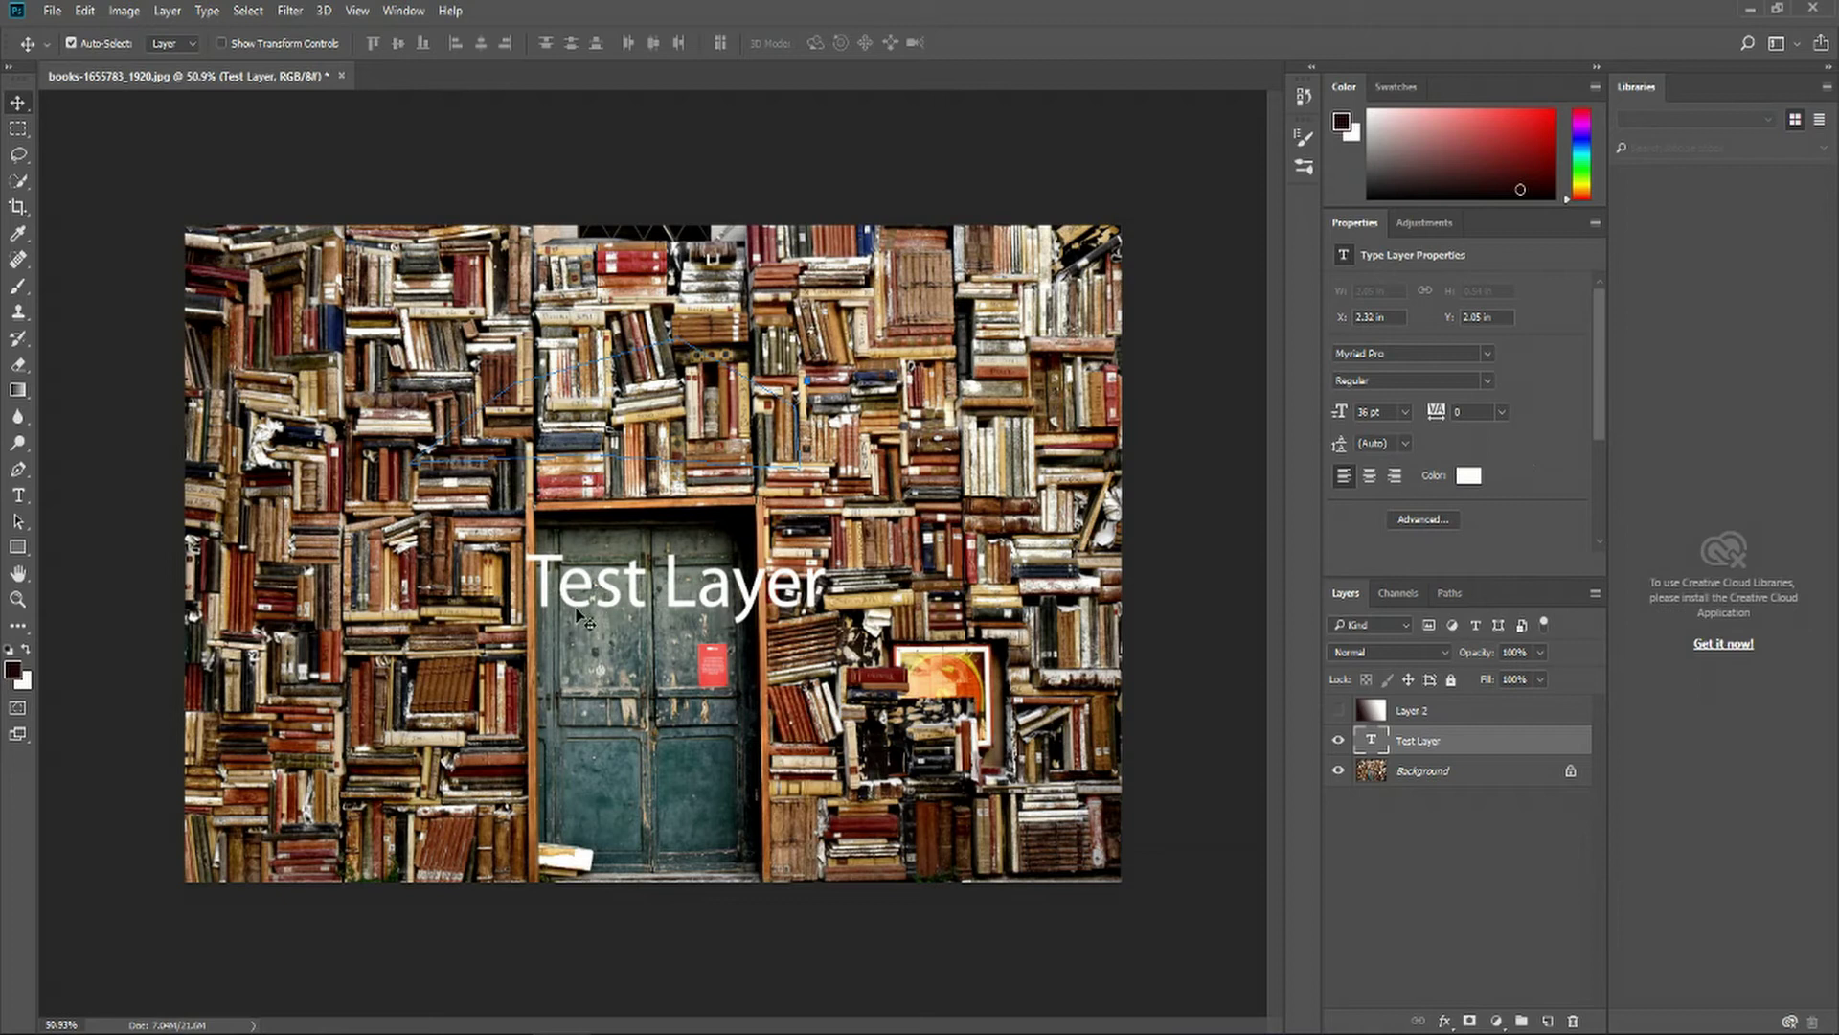
Set the text font to BigNoodleTitling Regular
left_click(1486, 352)
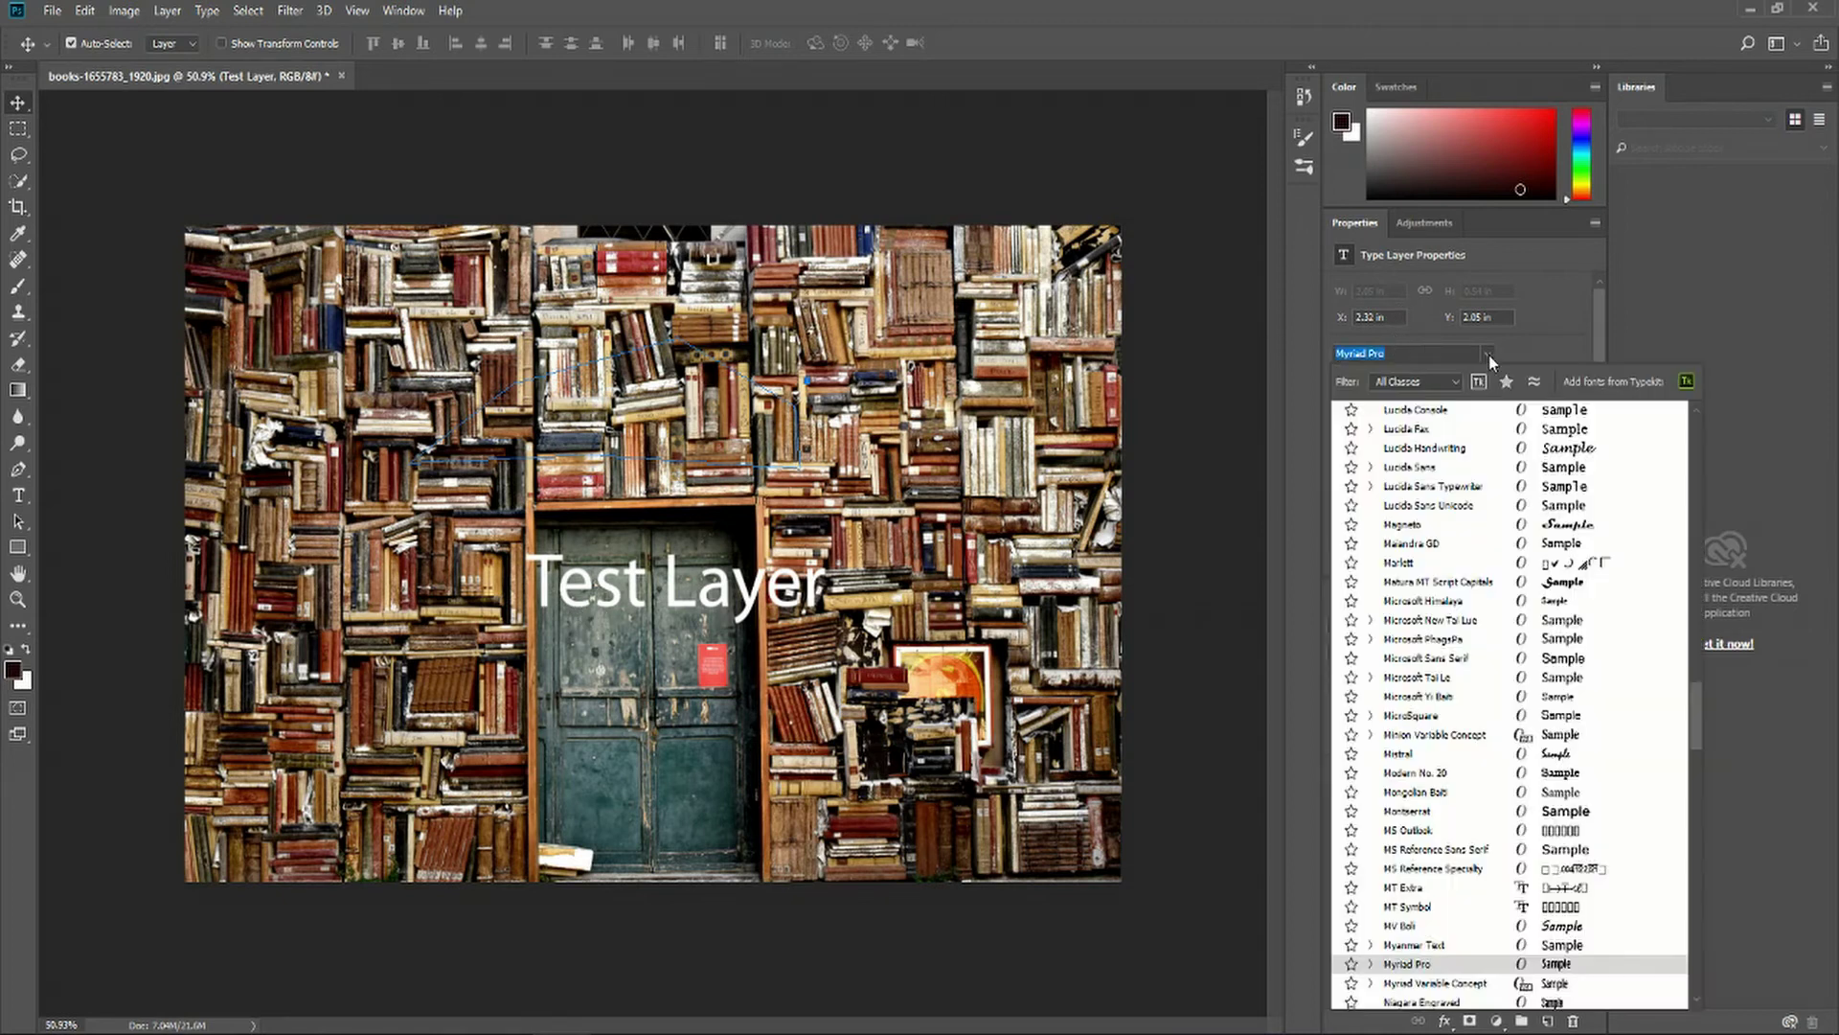
type("big")
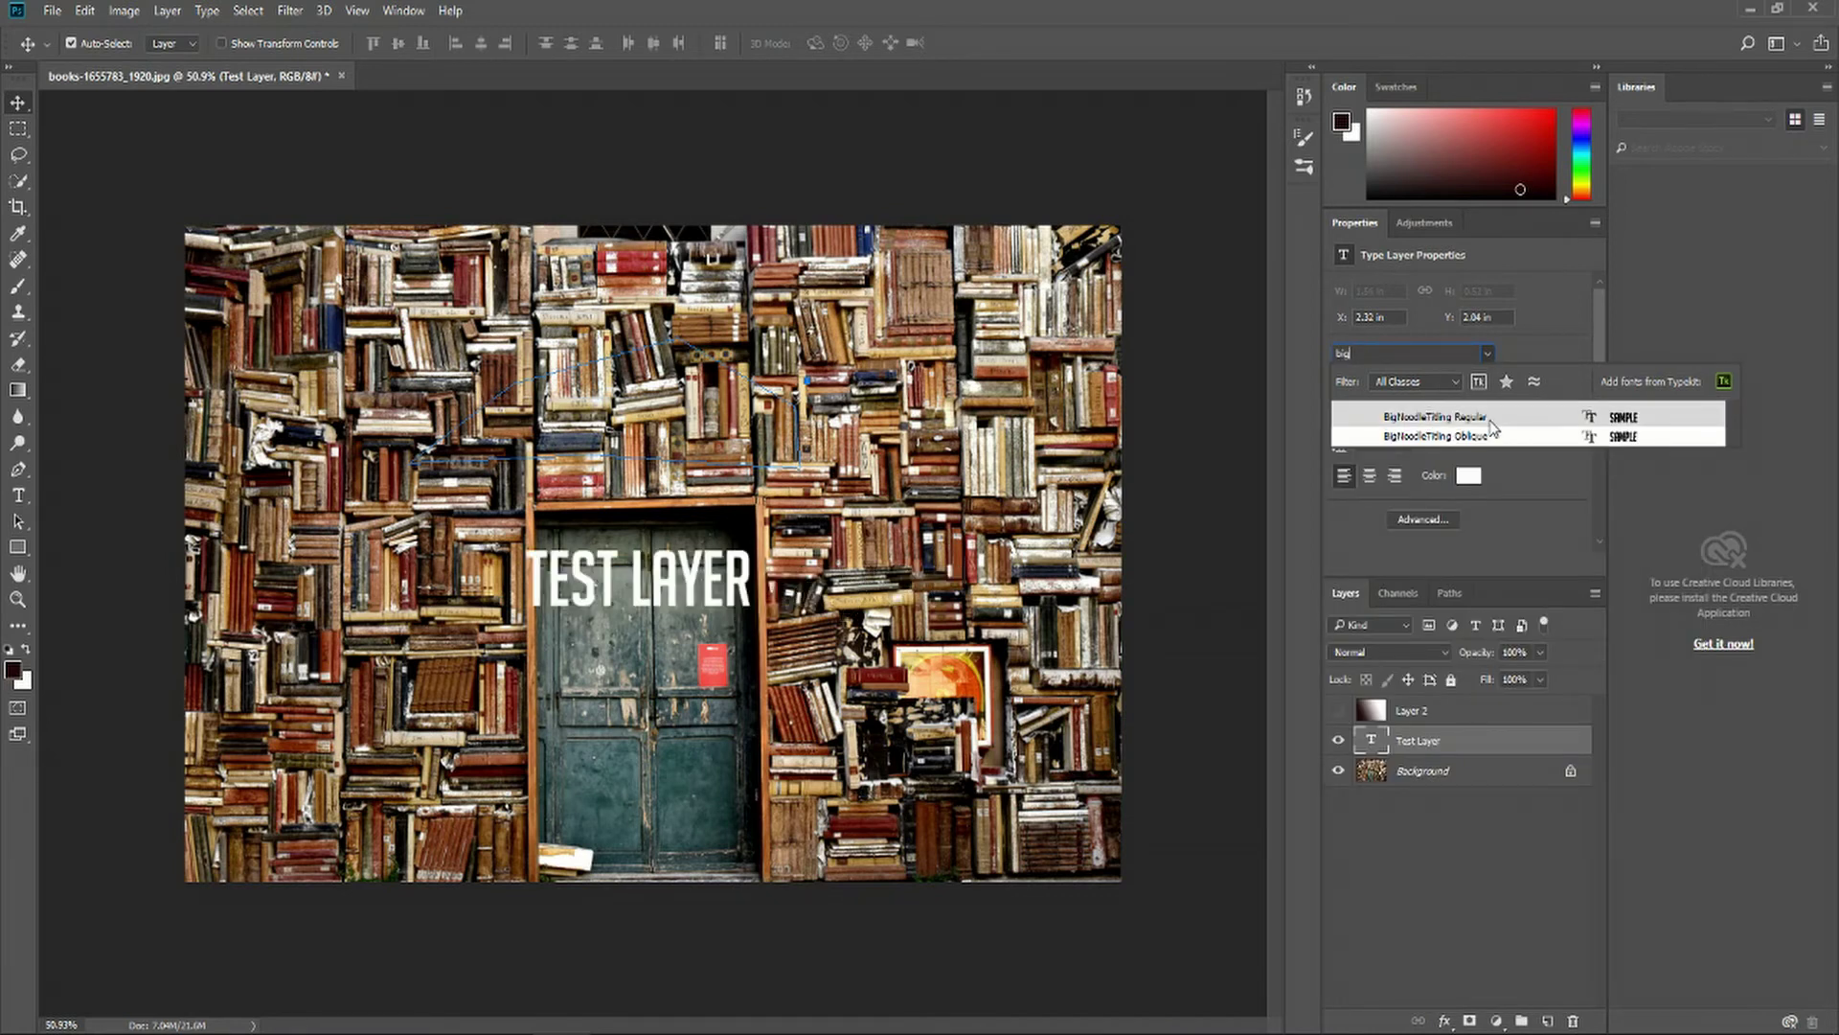
left_click(1491, 419)
Change the text colour to a deep dark red
left_click(1480, 482)
left_click(888, 361)
left_click_drag(878, 400, 911, 416)
left_click(1107, 268)
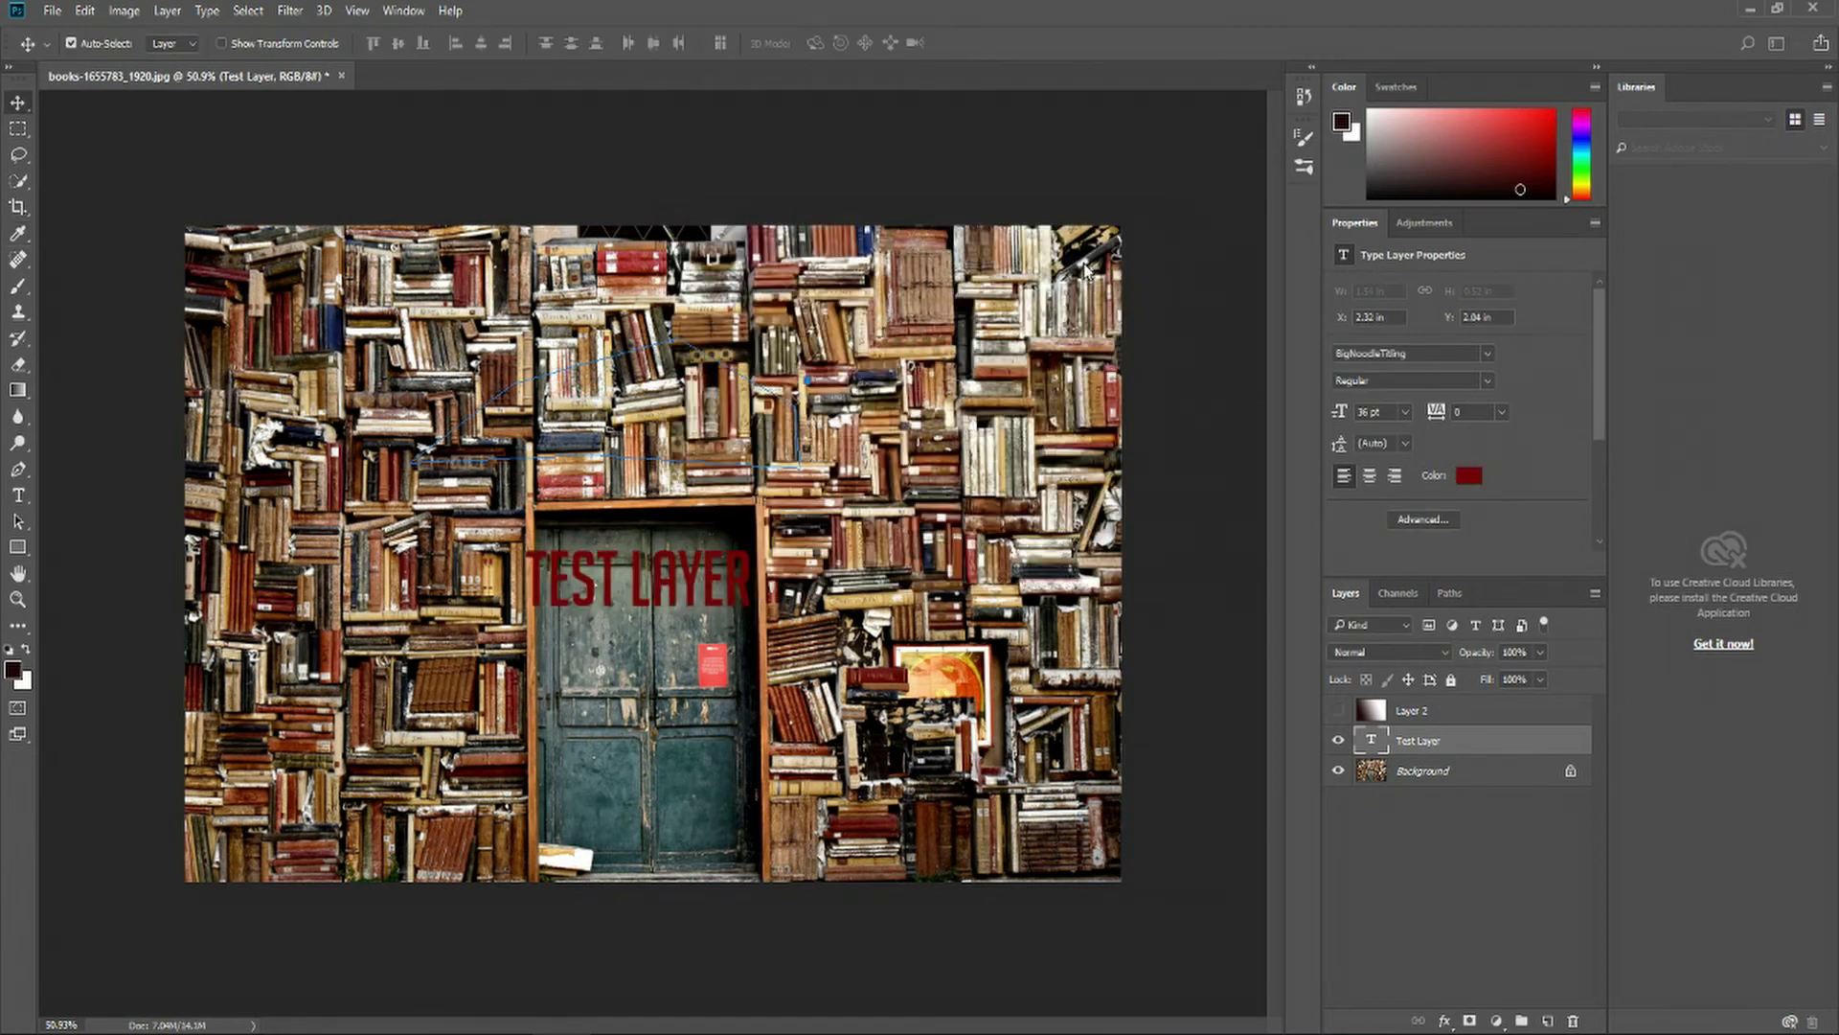
left_click(1423, 523)
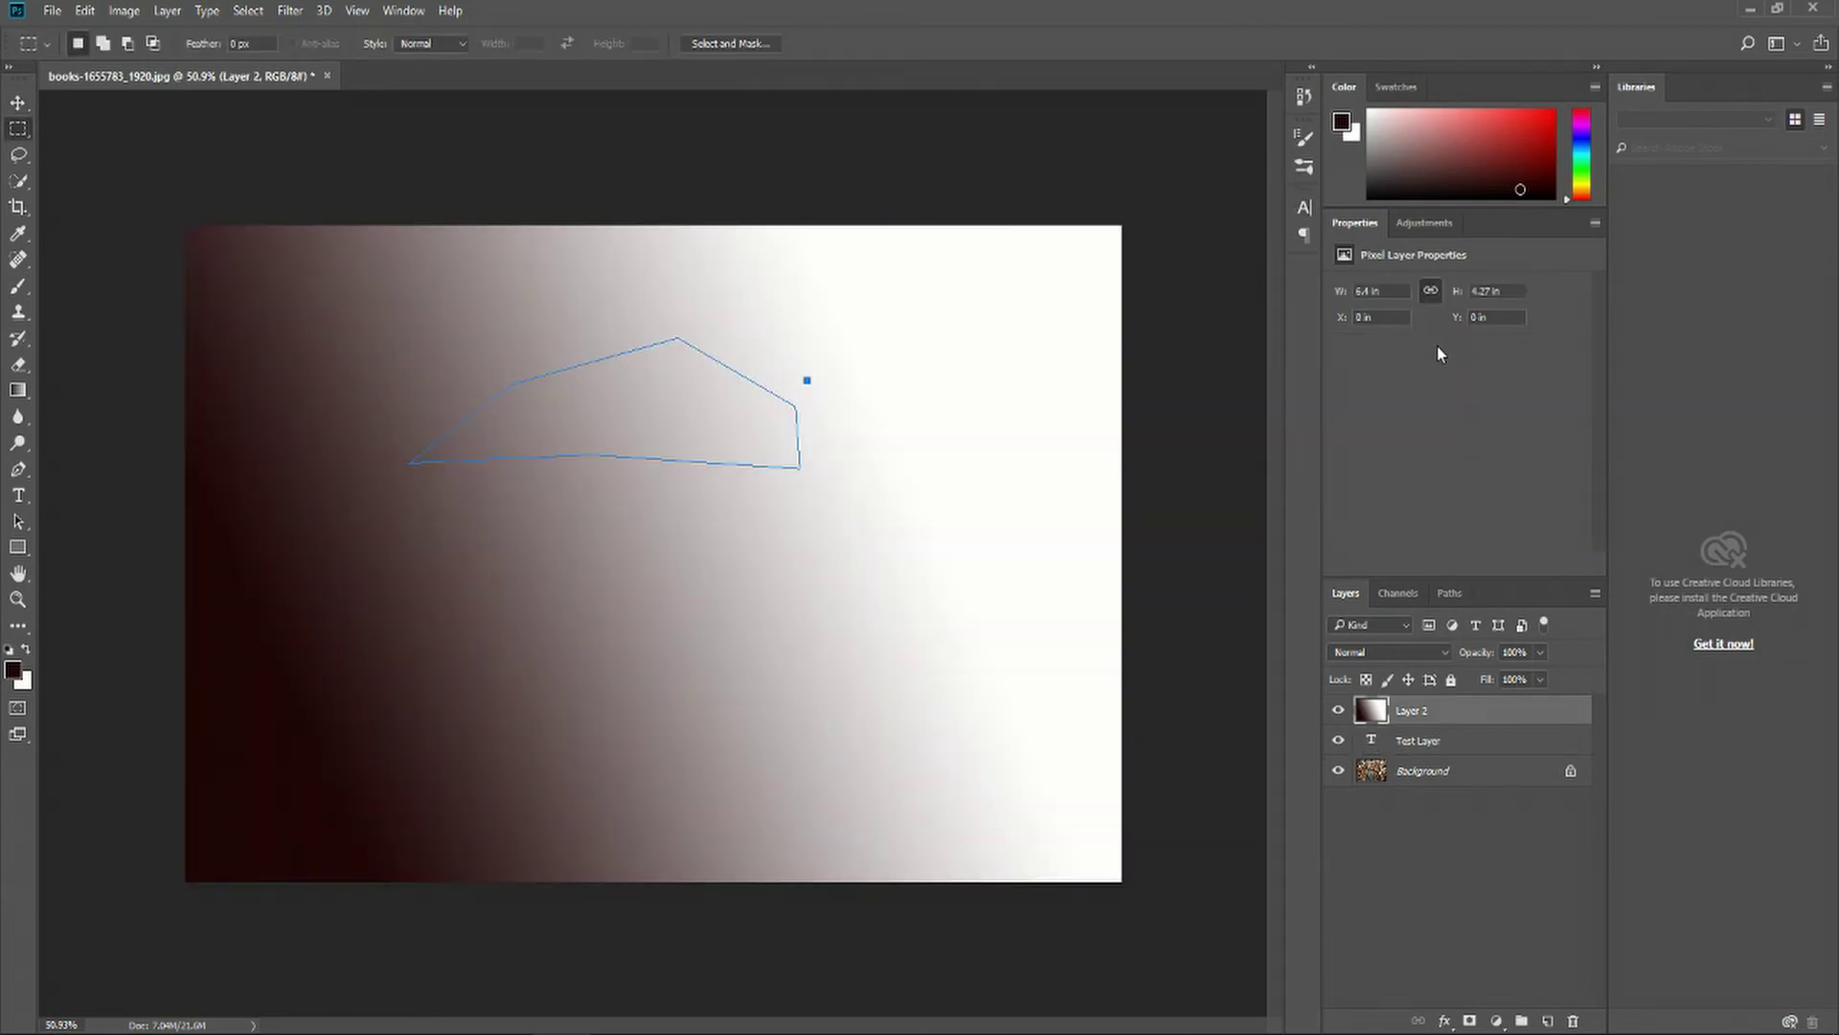
Hide Layer 2 and add a Photo Filter adjustment layer with Warming Filter (85)
left_click(1415, 227)
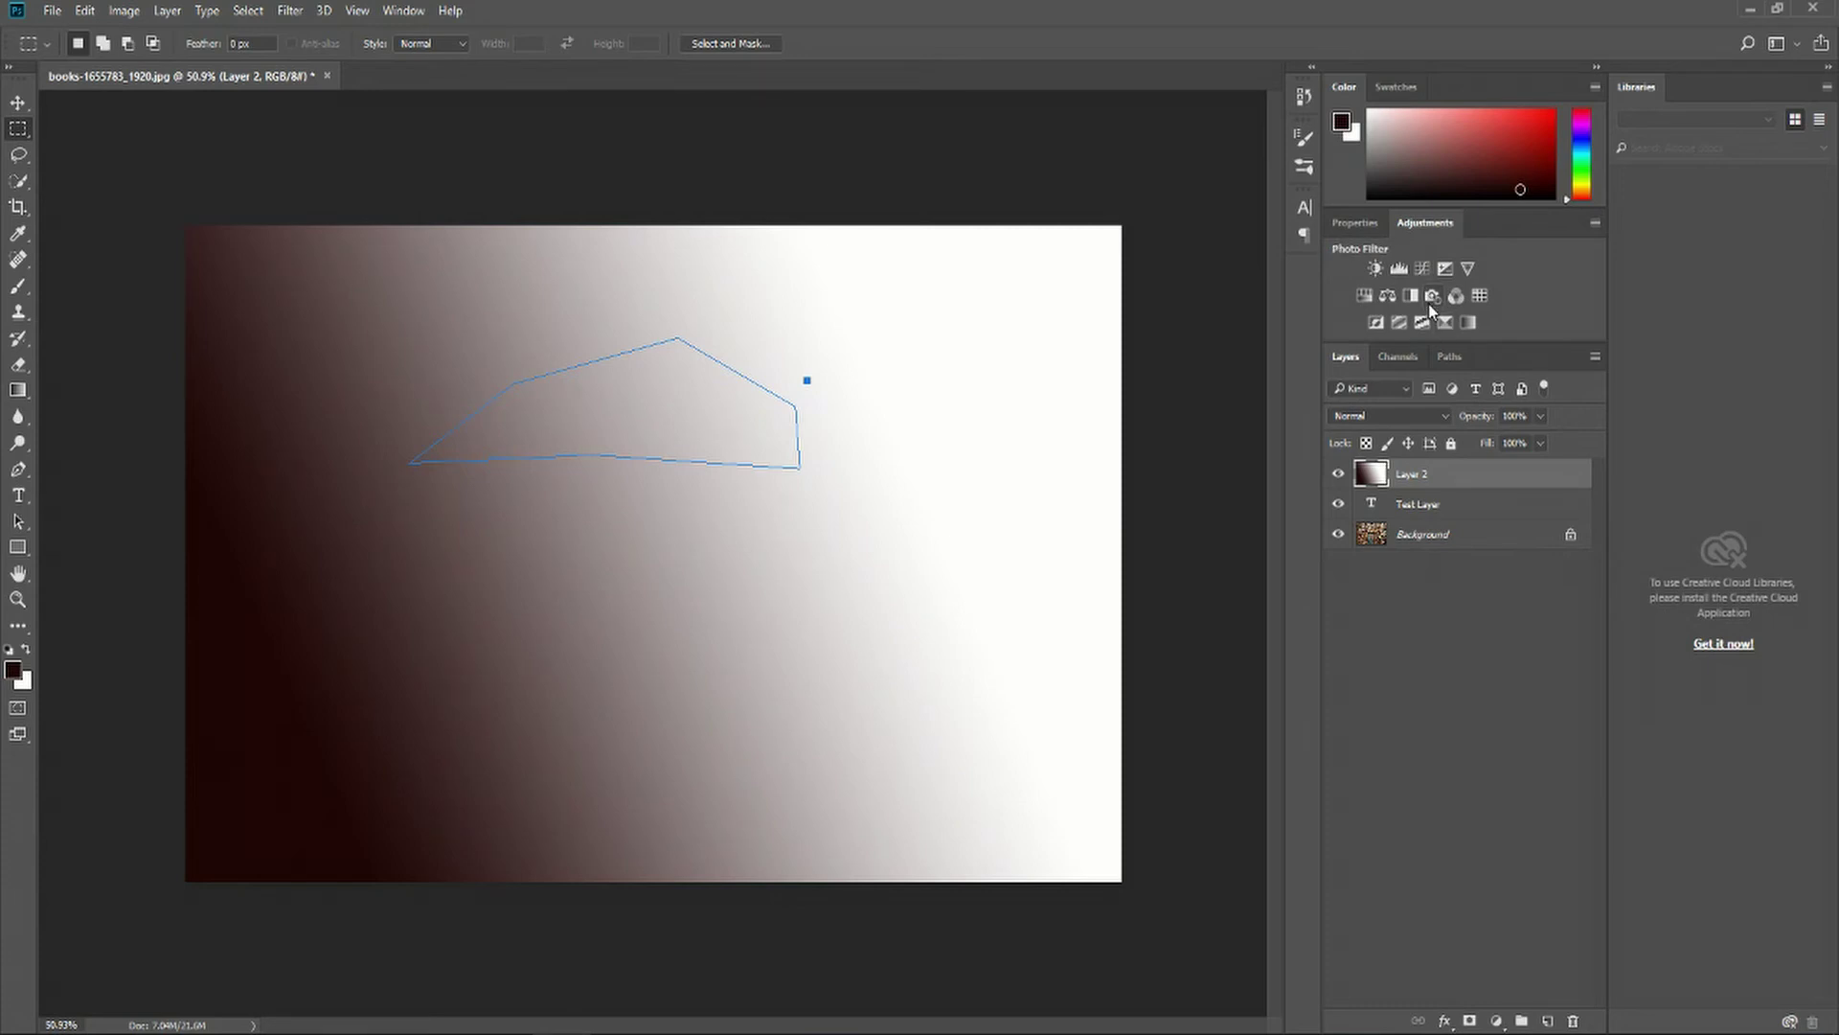
left_click(1337, 475)
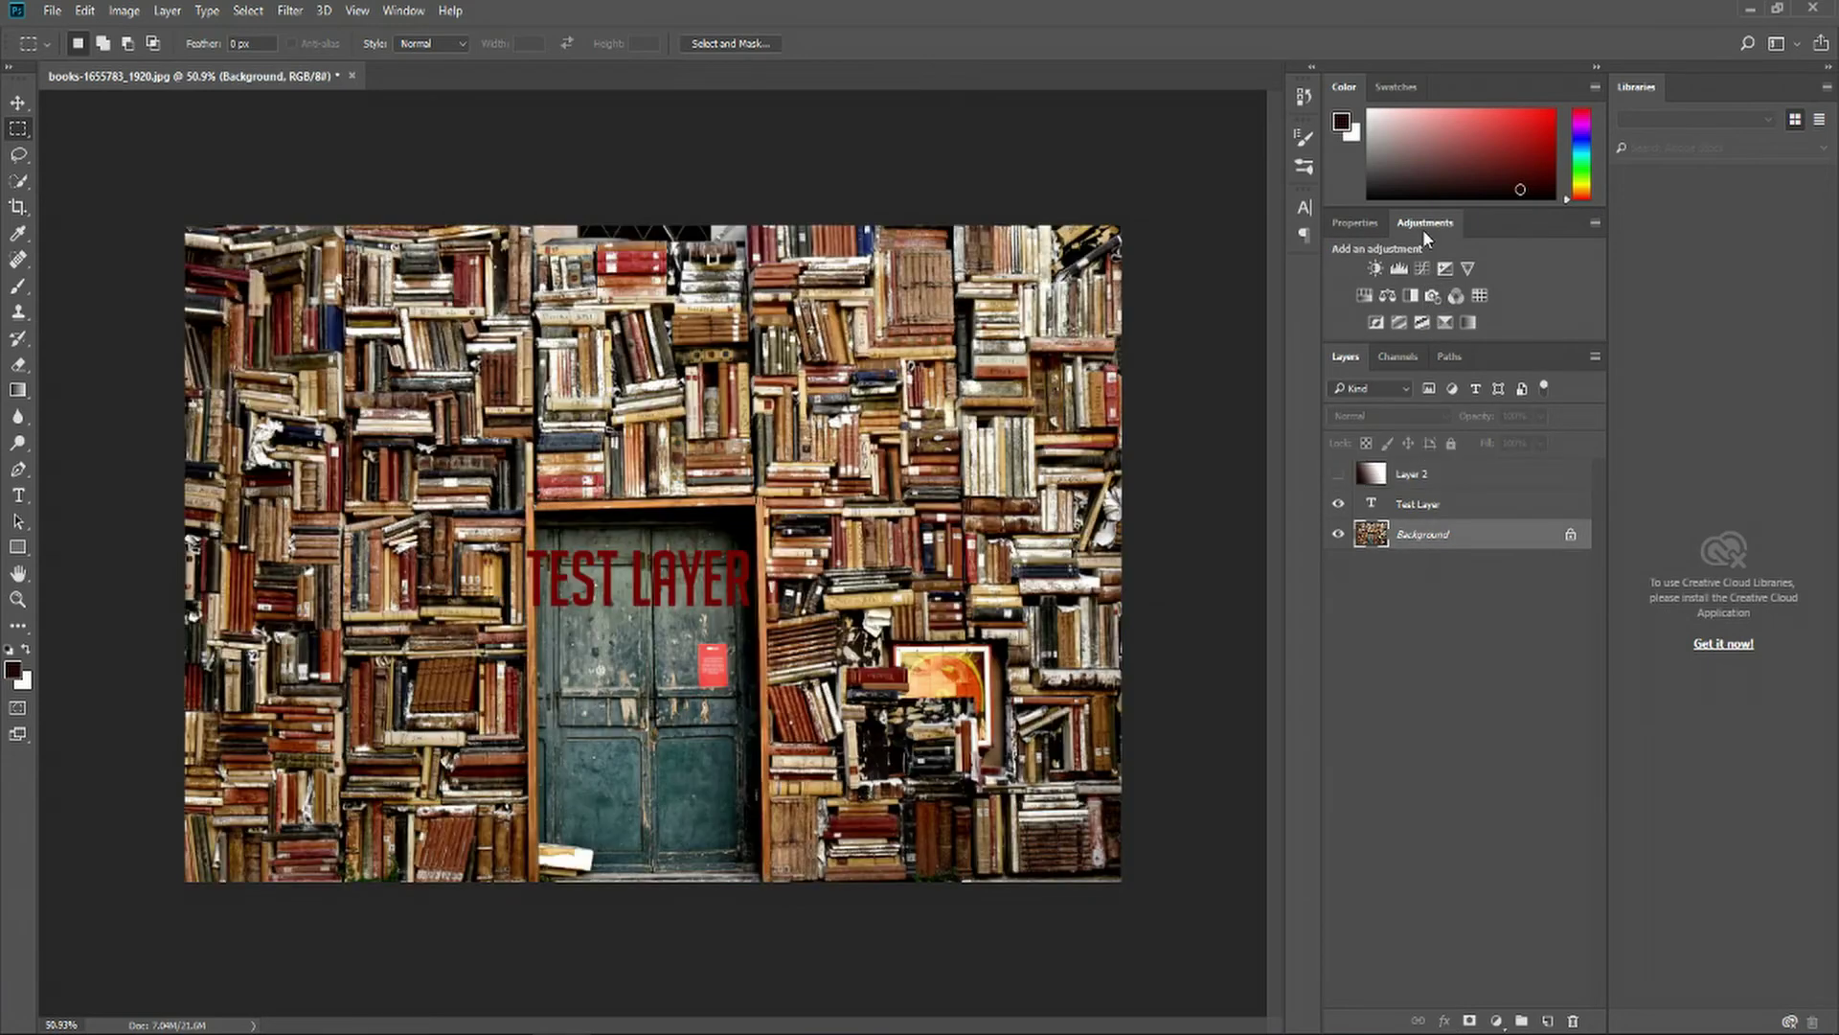
left_click(1434, 297)
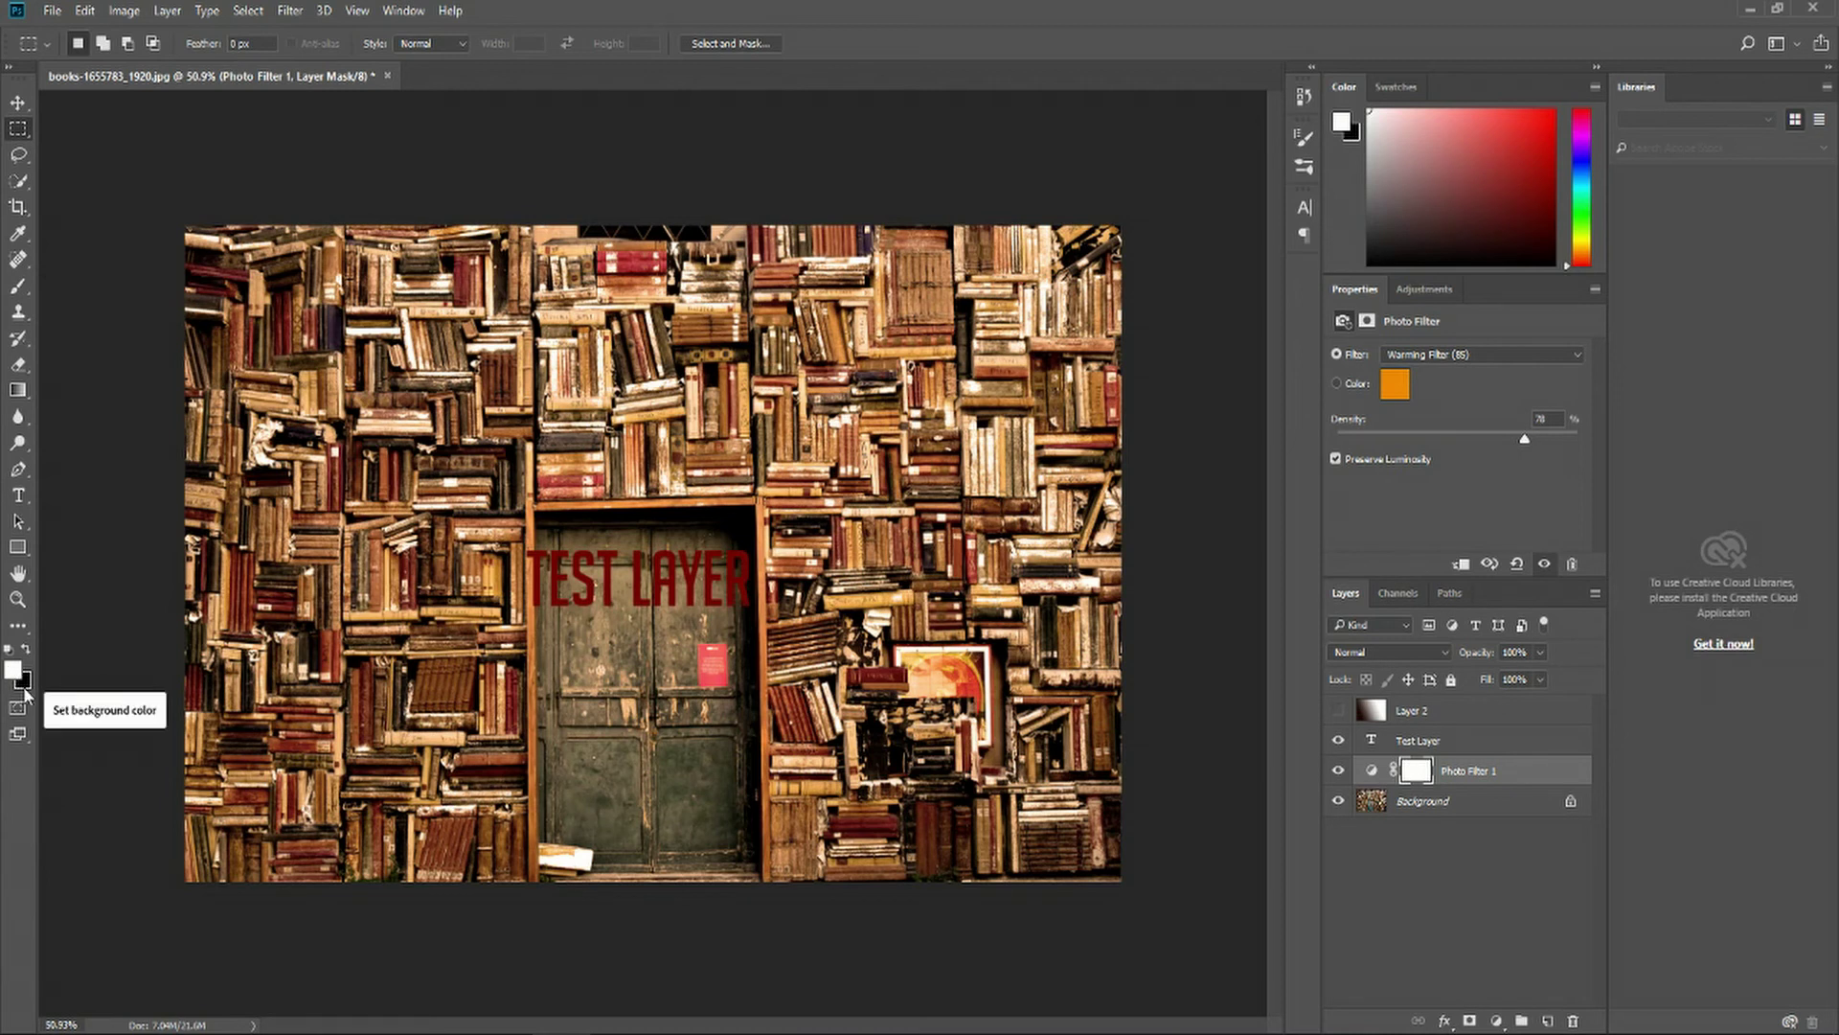
Cancel the foreground Color Picker unchanged, then browse the Swatches panel
left_click(13, 673)
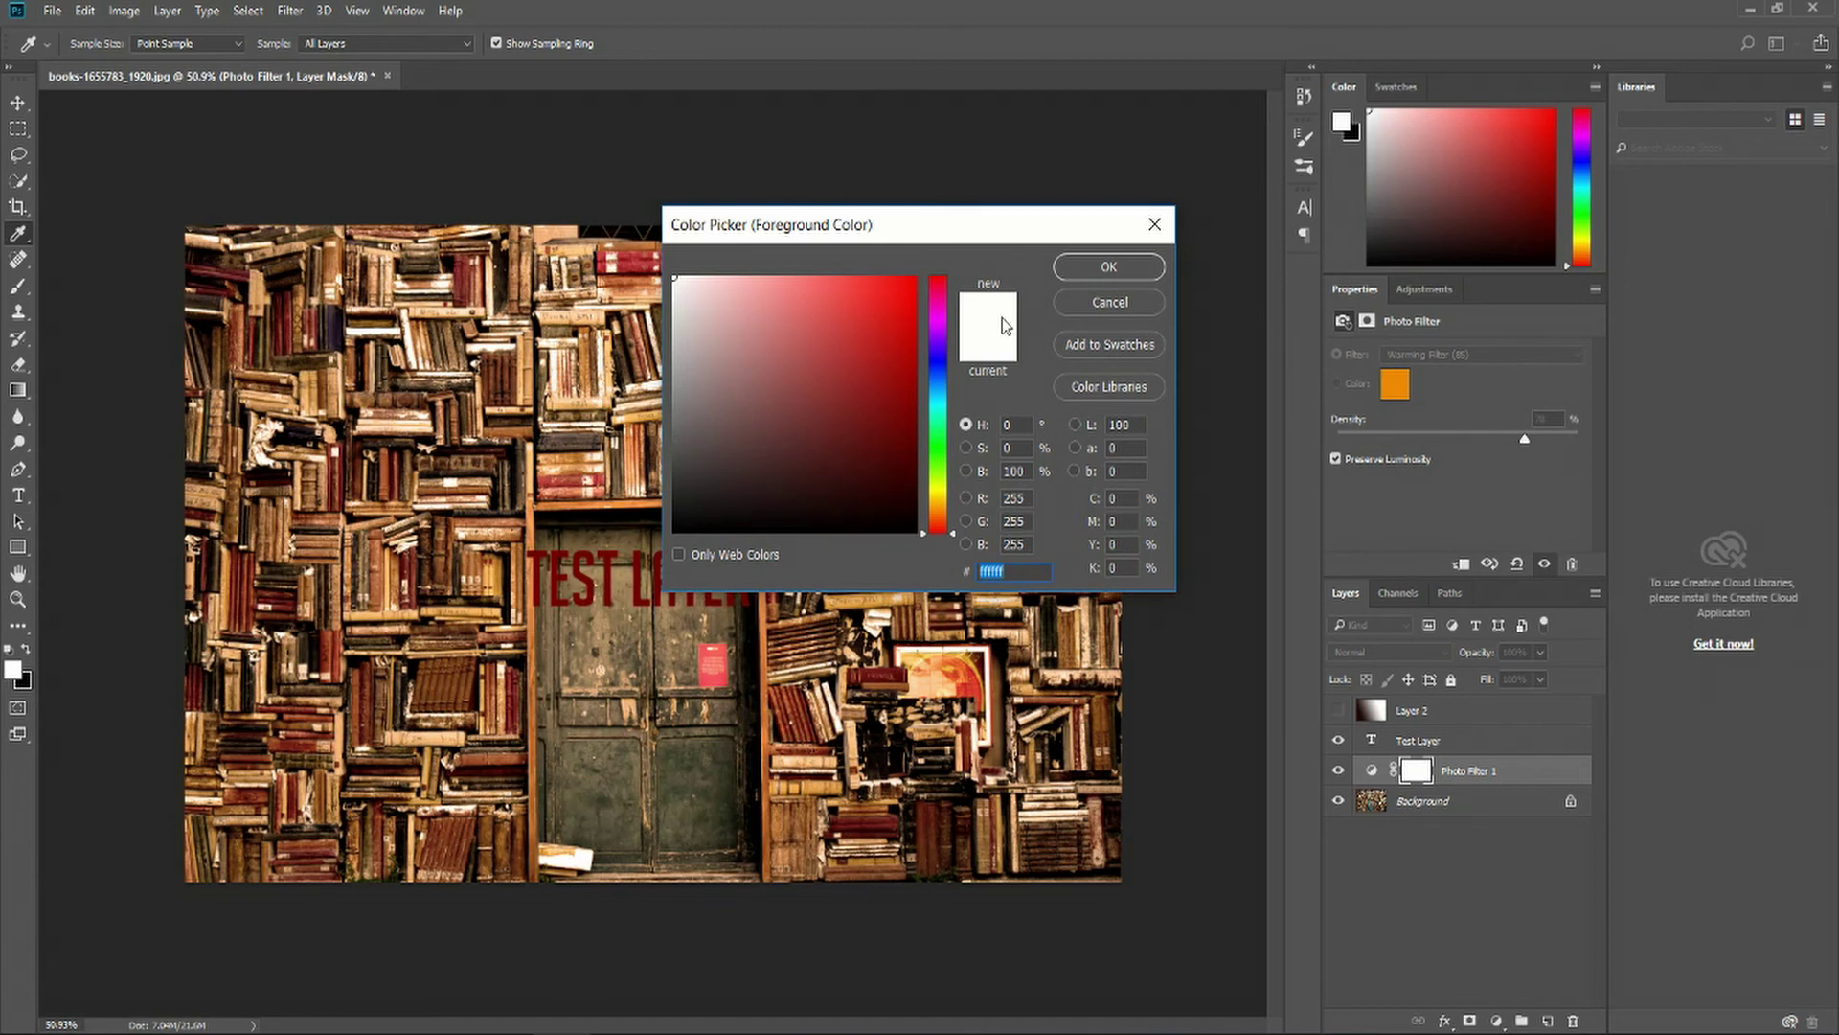
left_click(1102, 302)
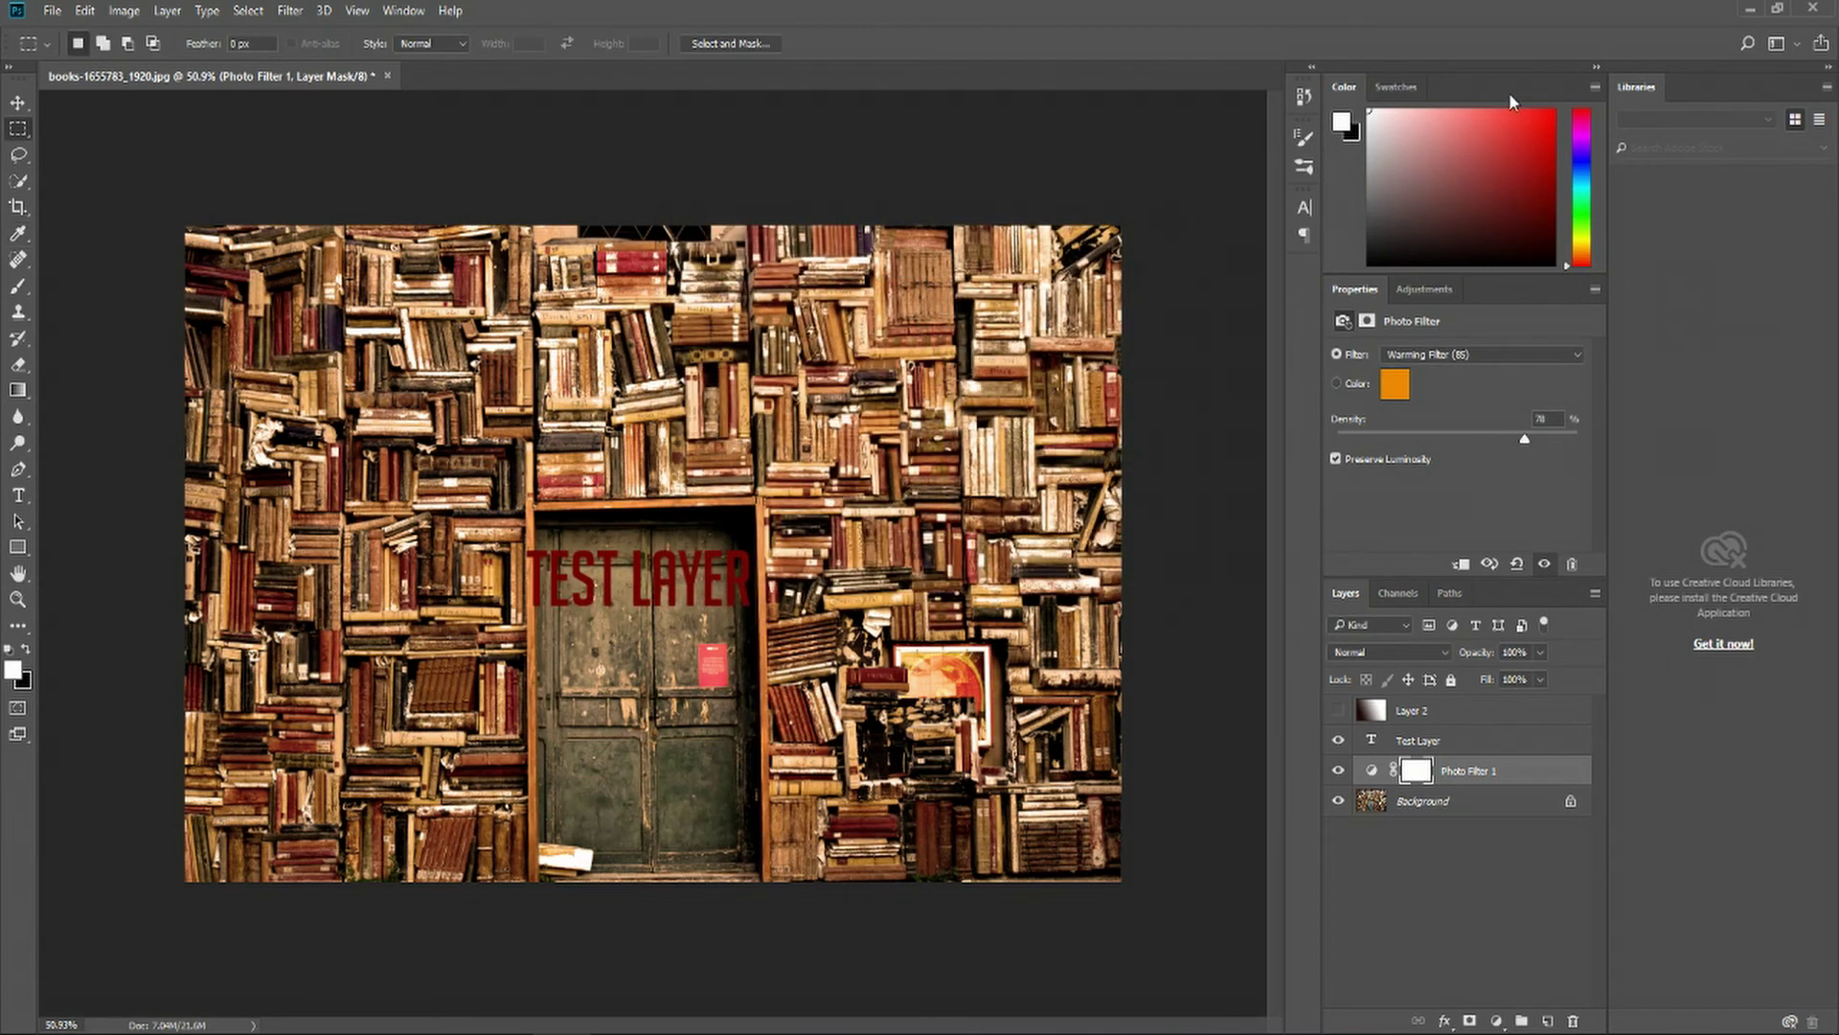
left_click(1408, 84)
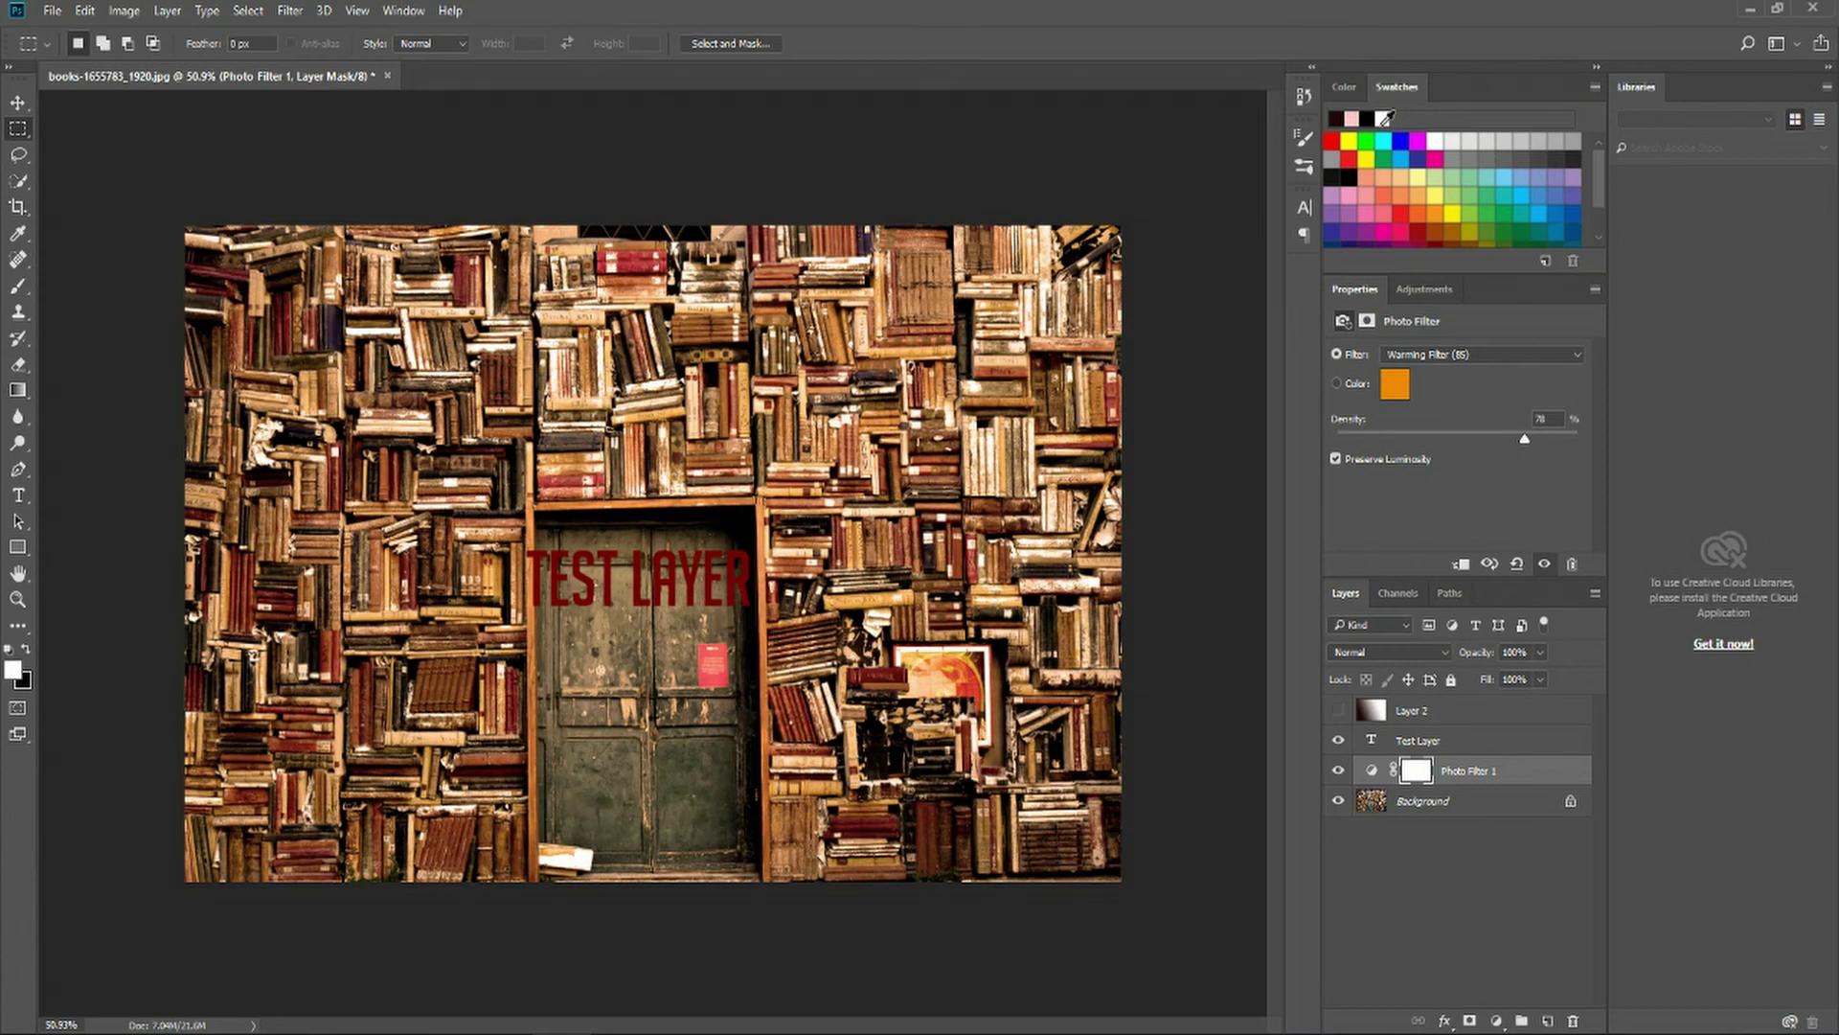
scroll(1523, 165, "down", 3)
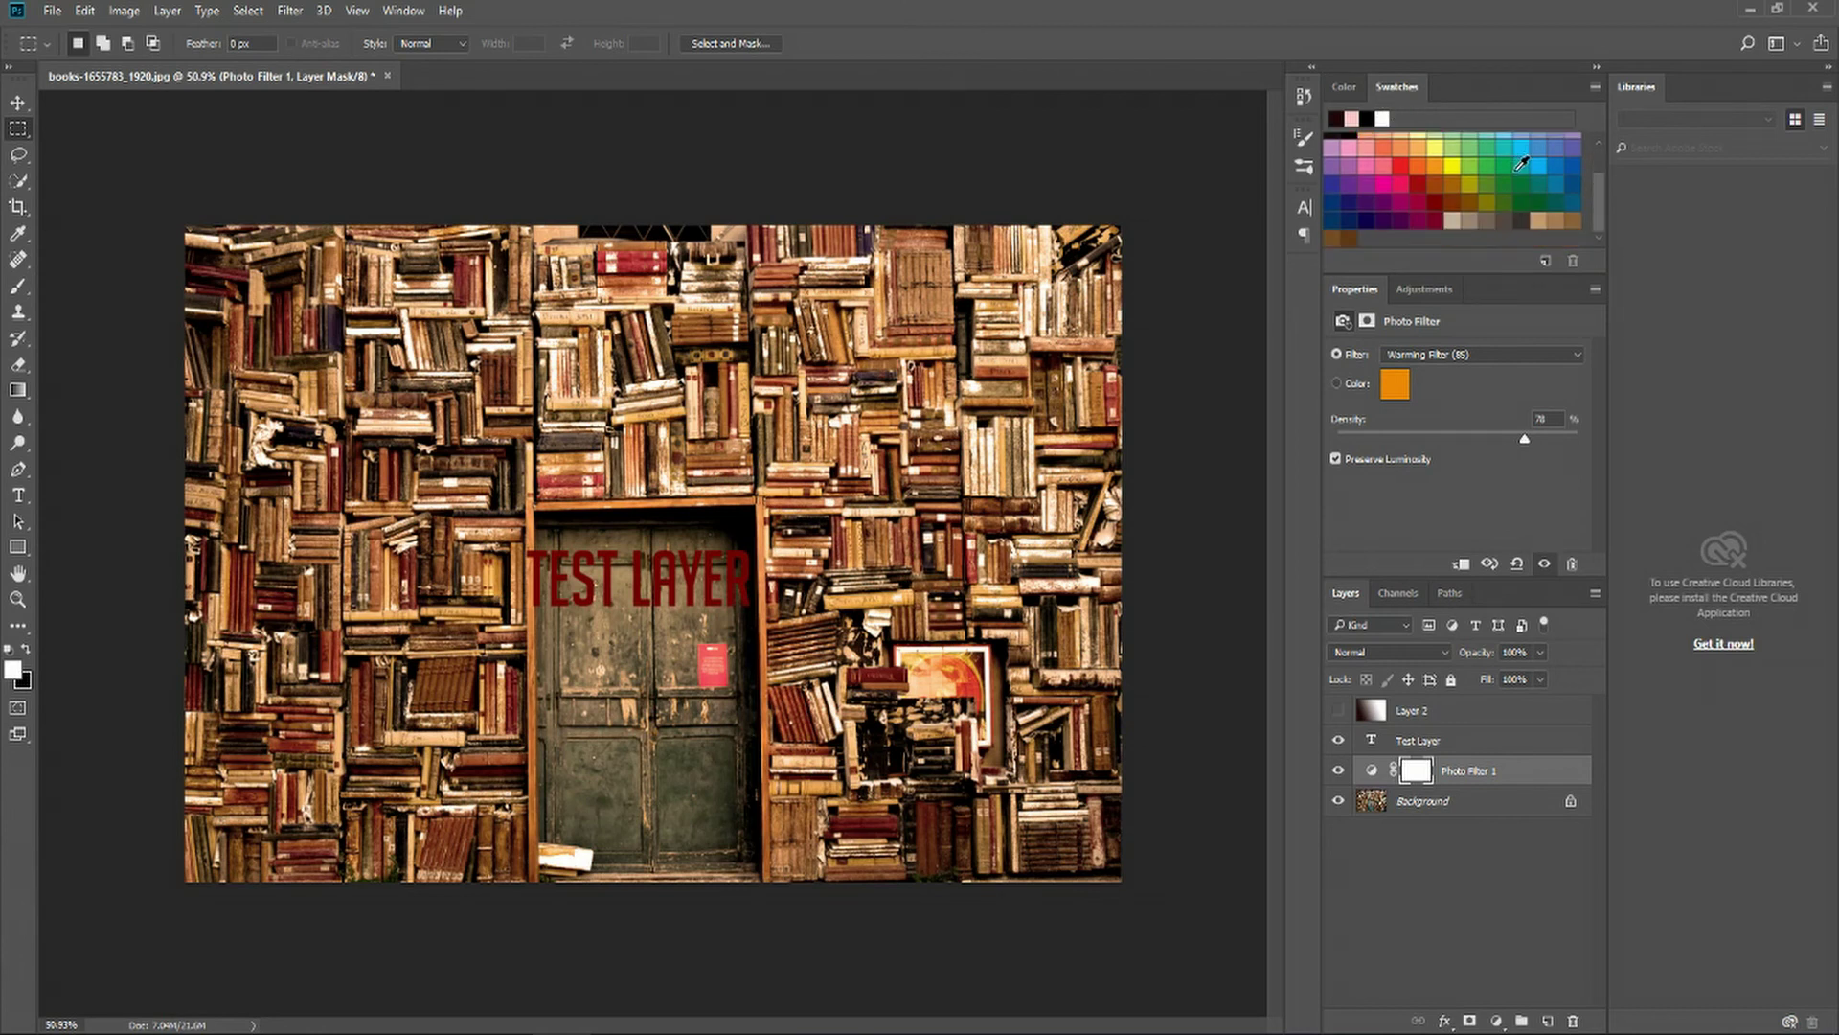
scroll(1523, 165, "up", 3)
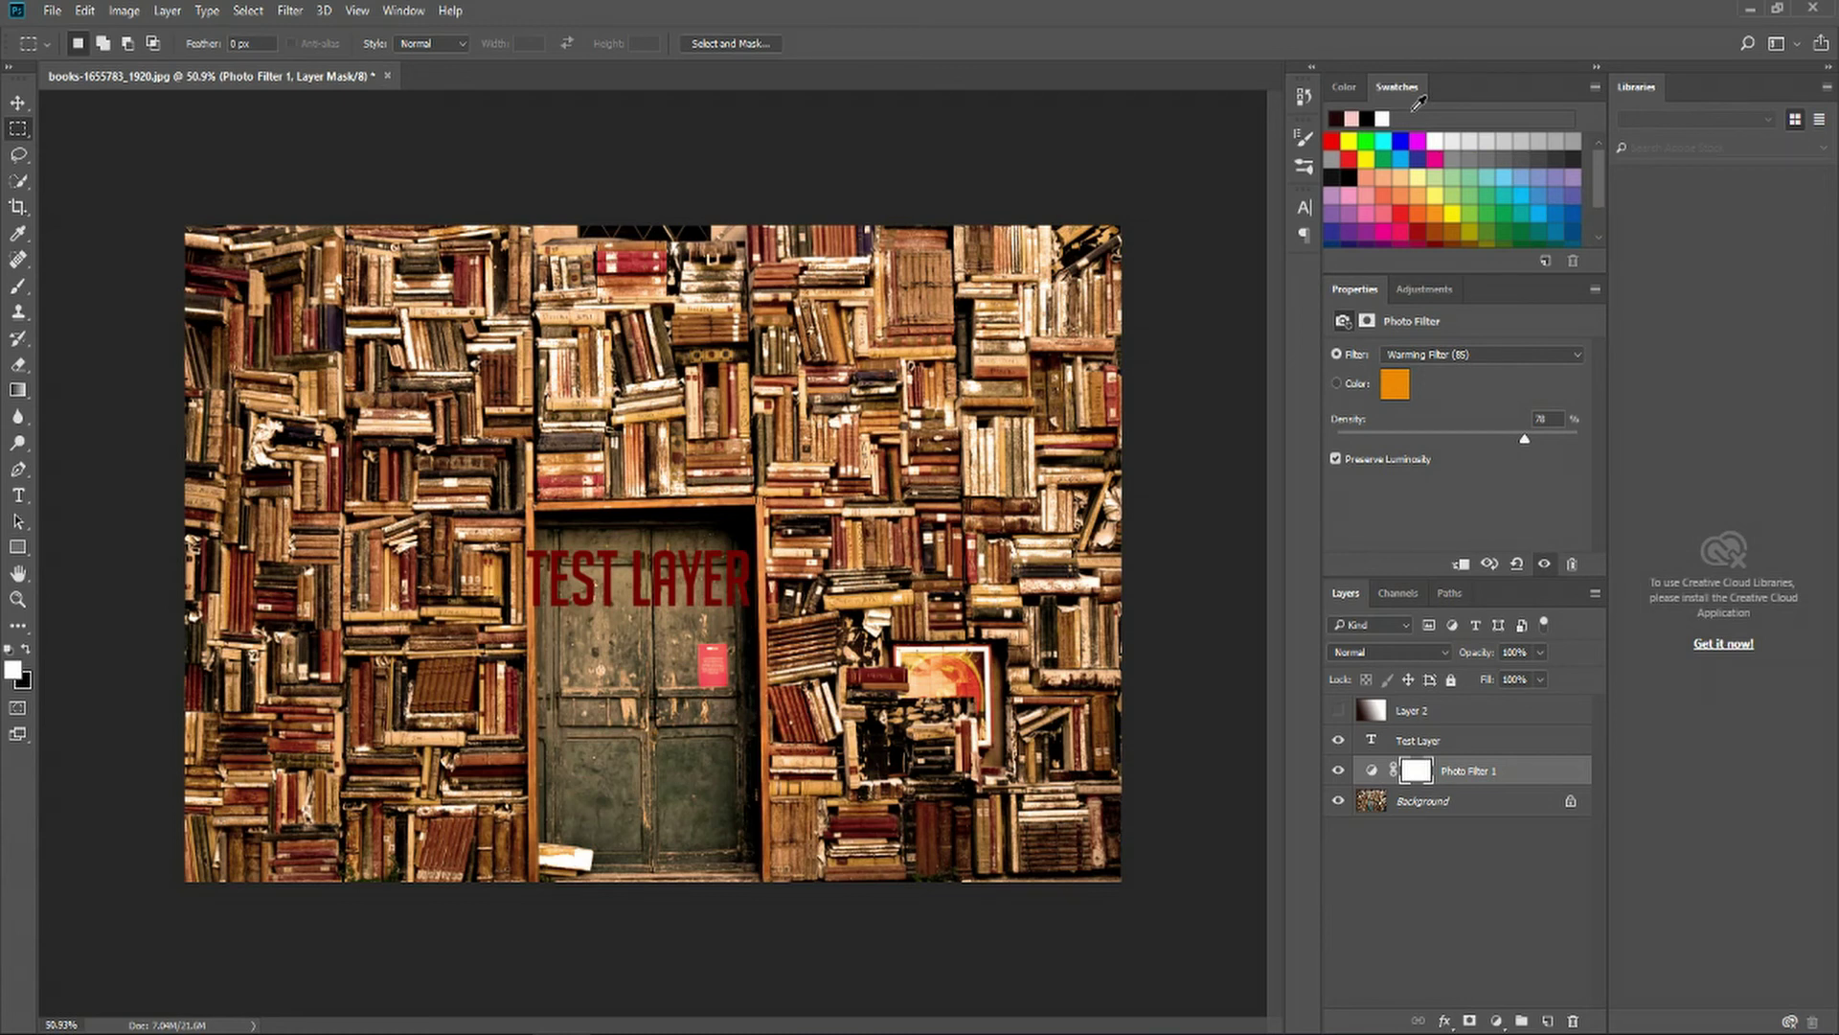
scroll(1425, 134, "down", 2)
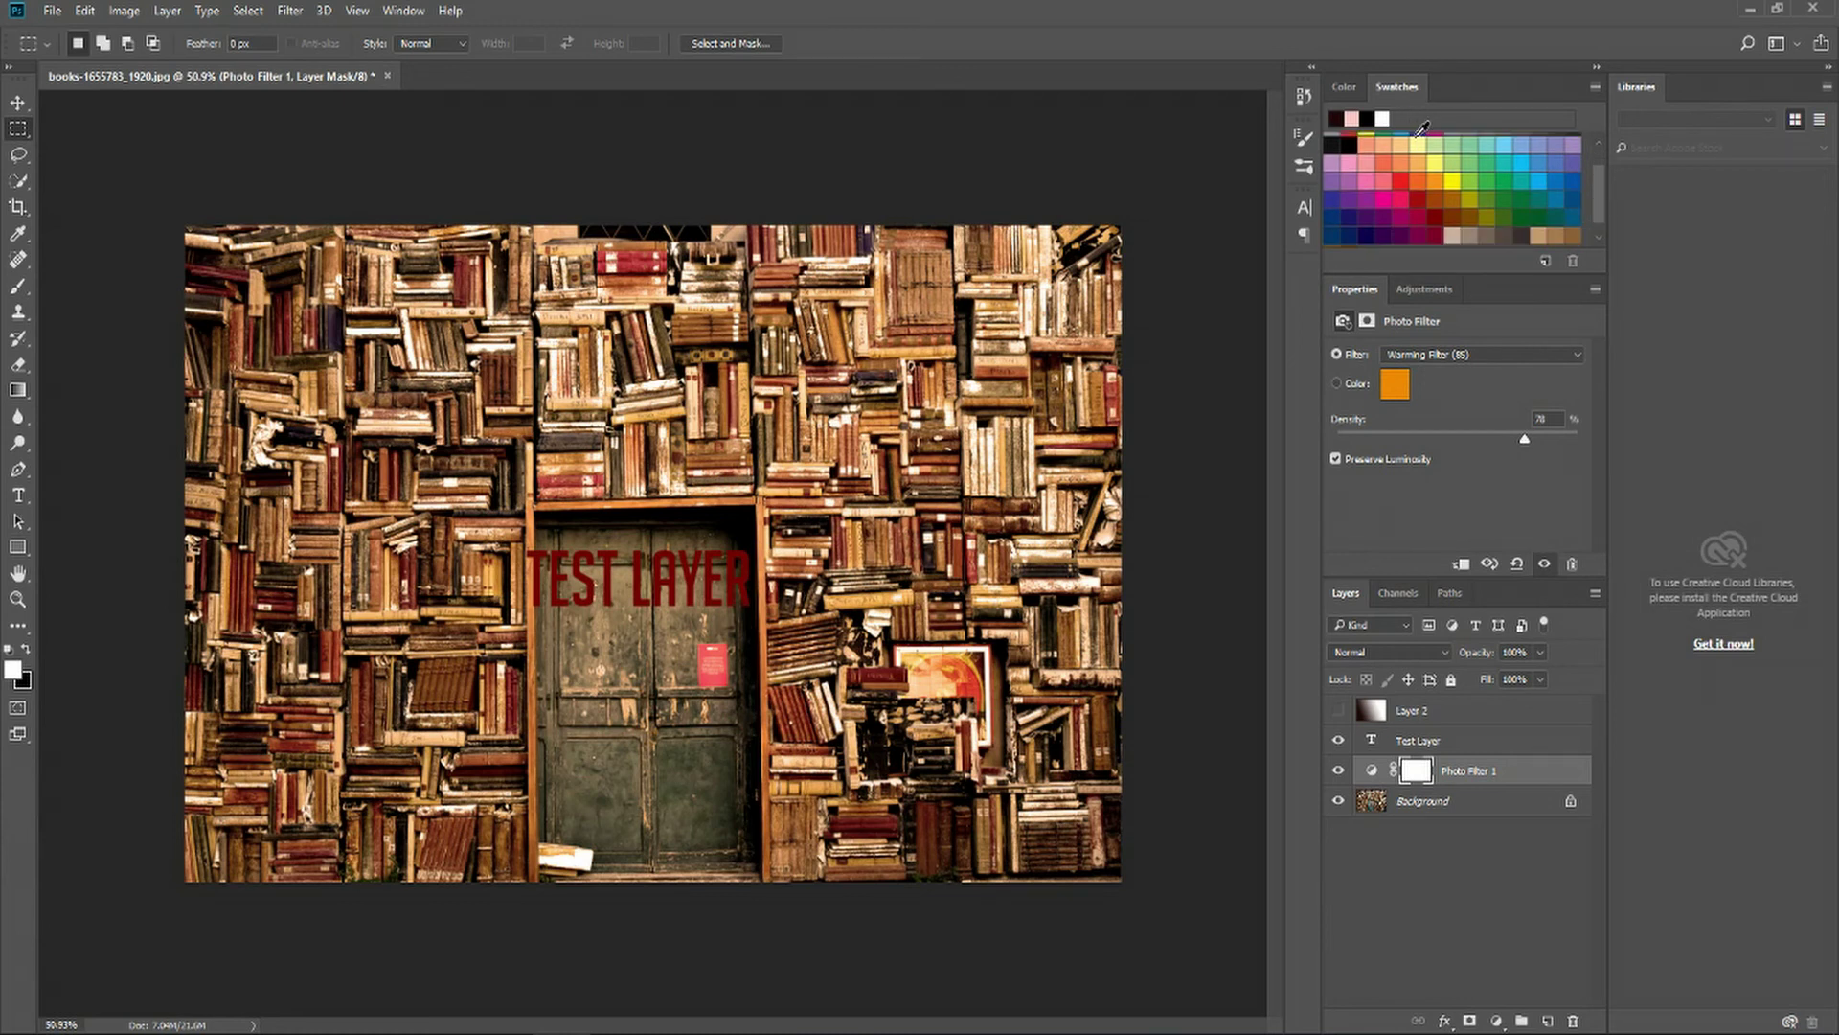
scroll(1475, 172, "up", 3)
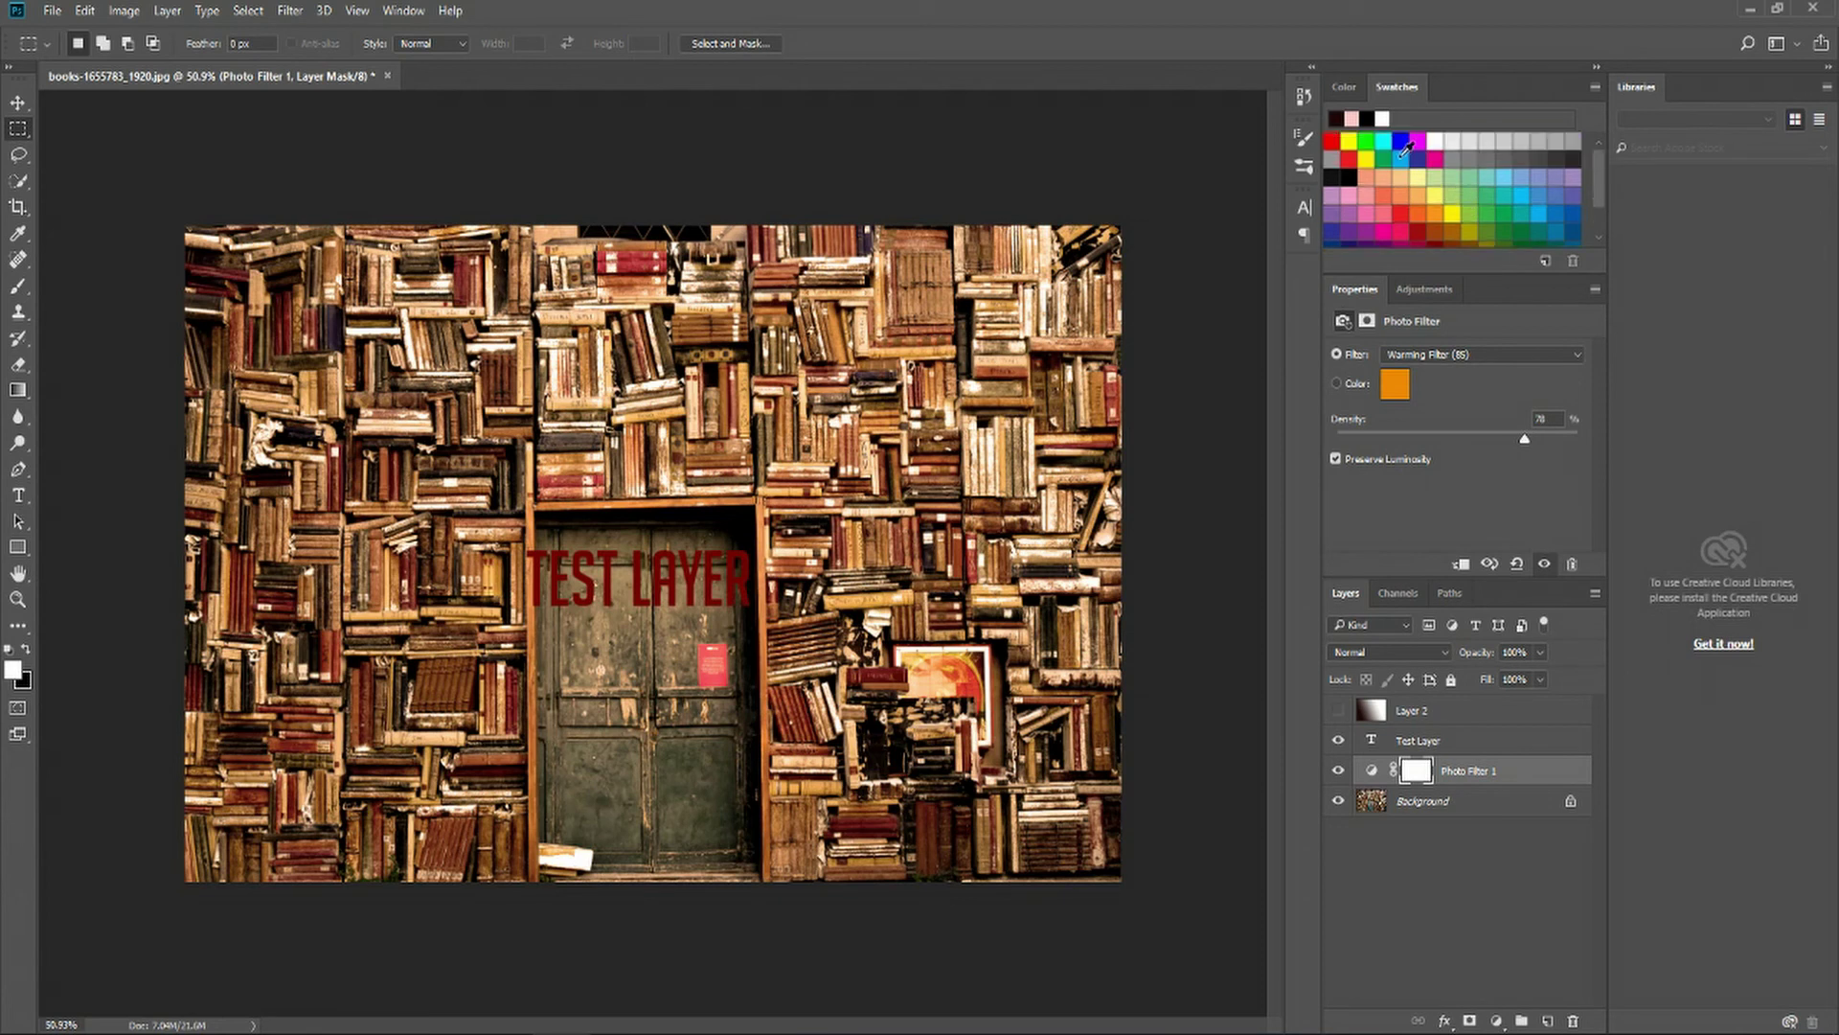